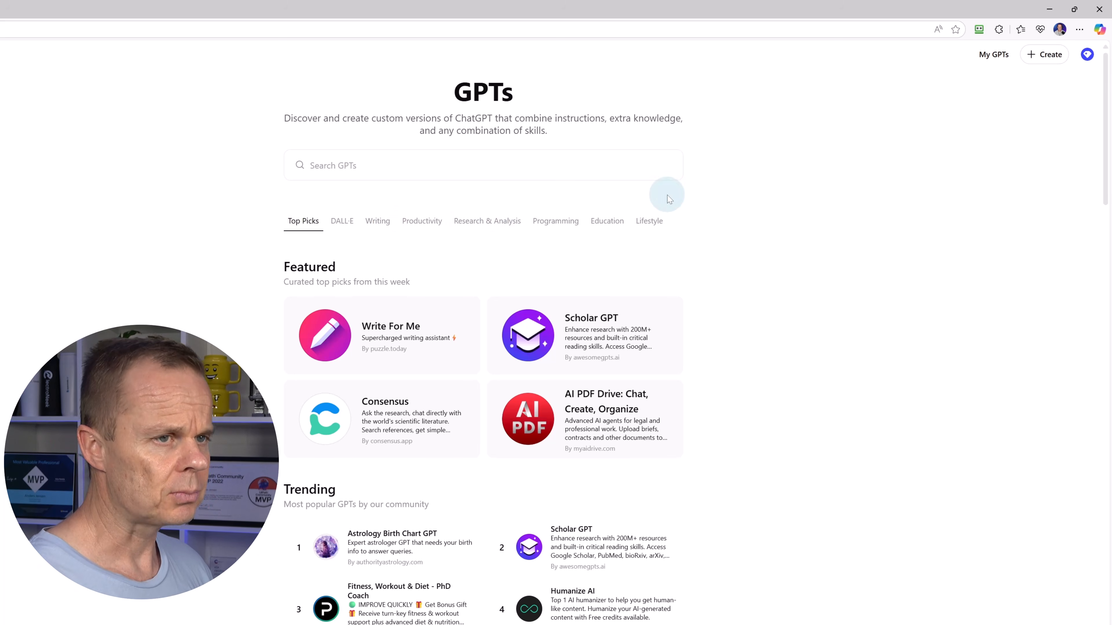
Step: Start a new GPT and begin its builder prompt: "Create a GPT that acts as a communication specialist that takes an email draft and writes a new email"
left_click(1048, 61)
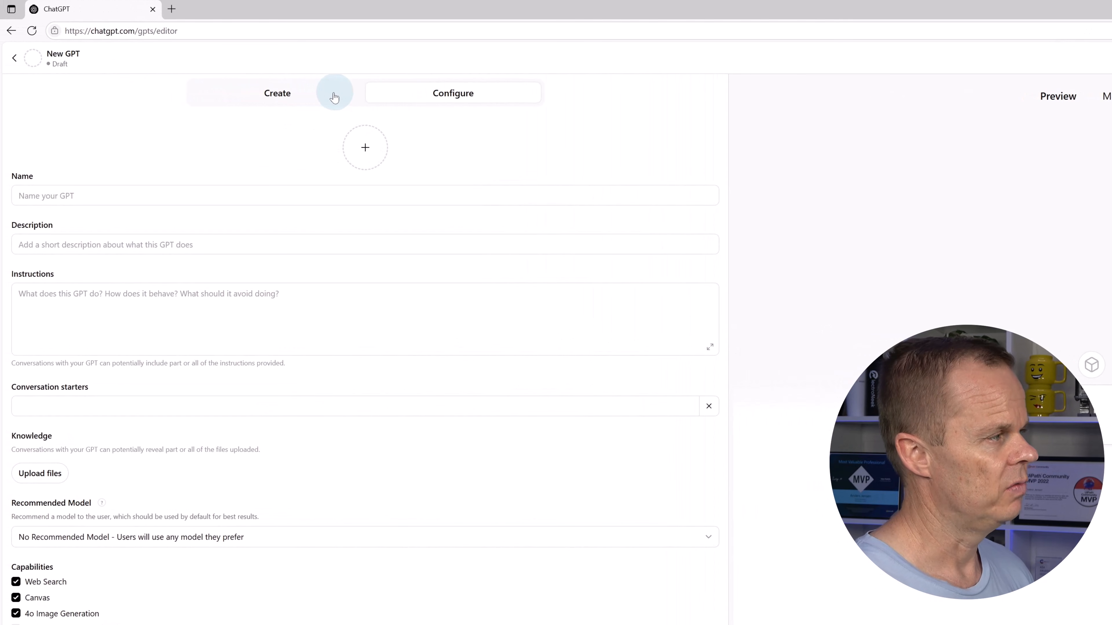
left_click(299, 102)
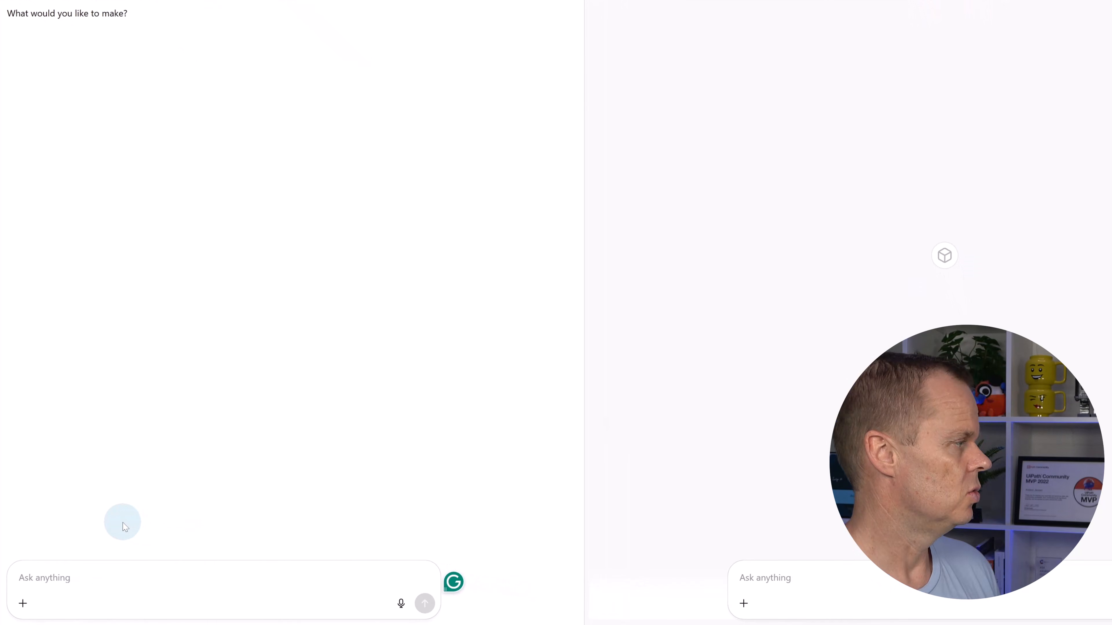
type("Create")
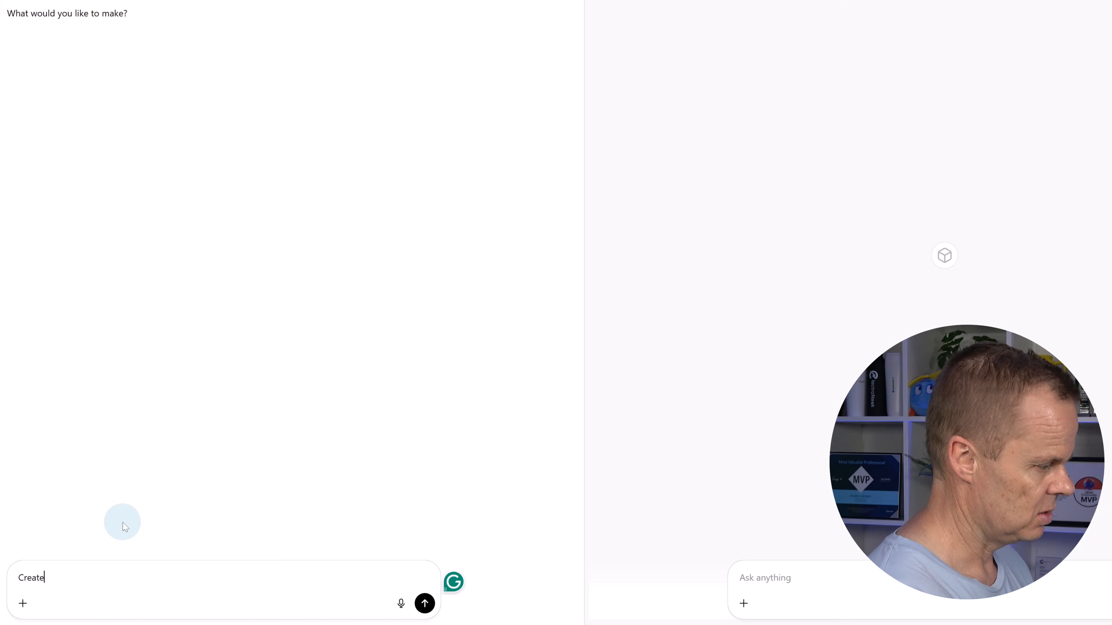
type(" a GPT that acts as a")
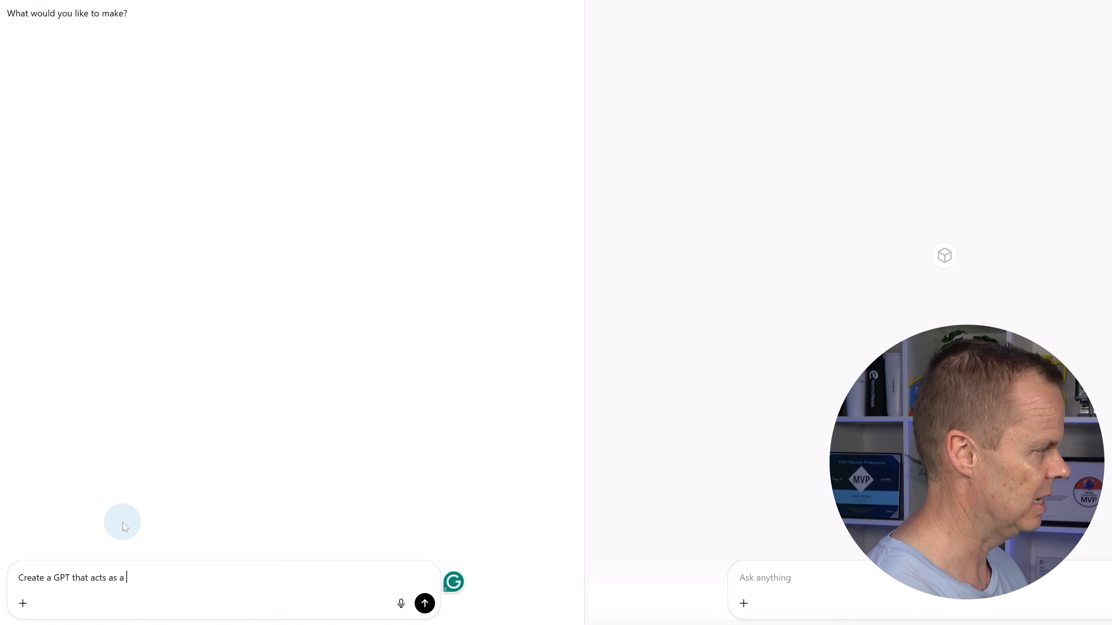
type(" communication")
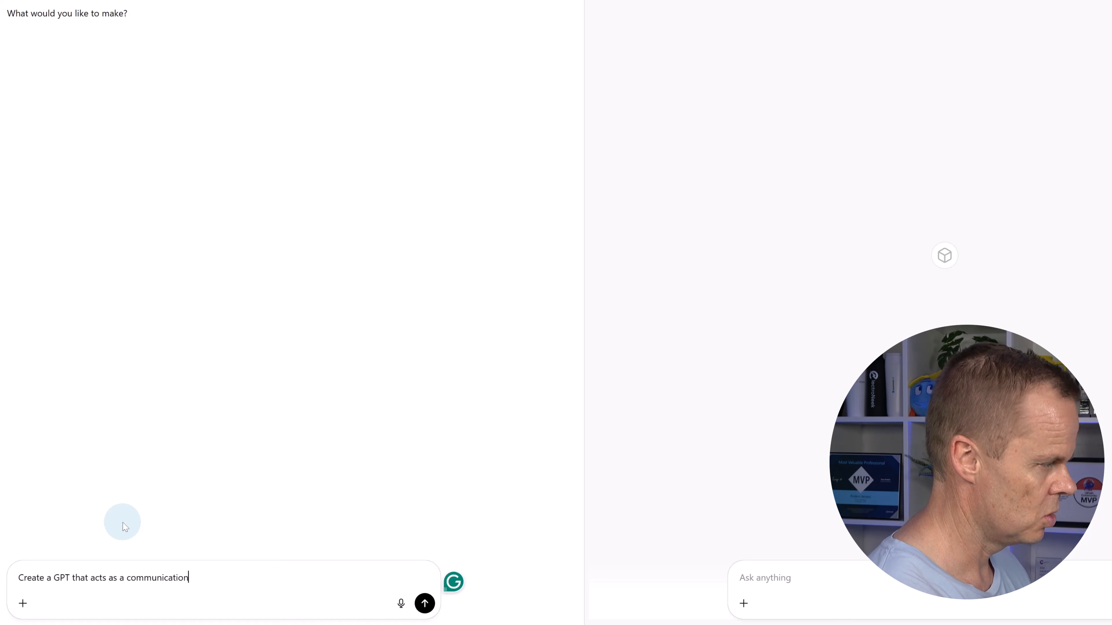
type(" specialist")
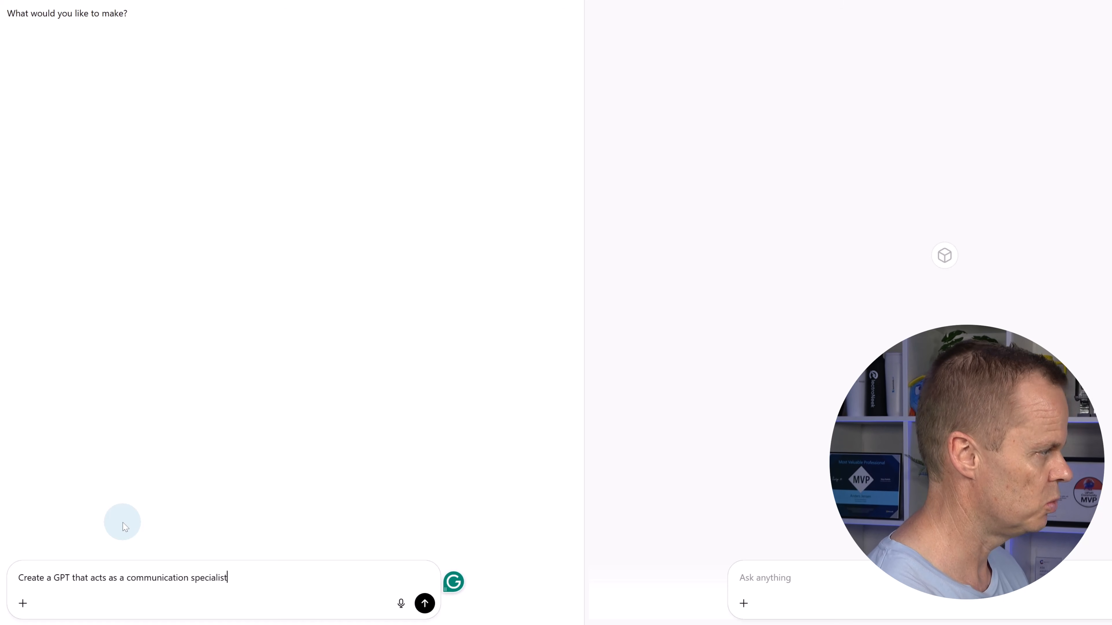
type(" that takes an e")
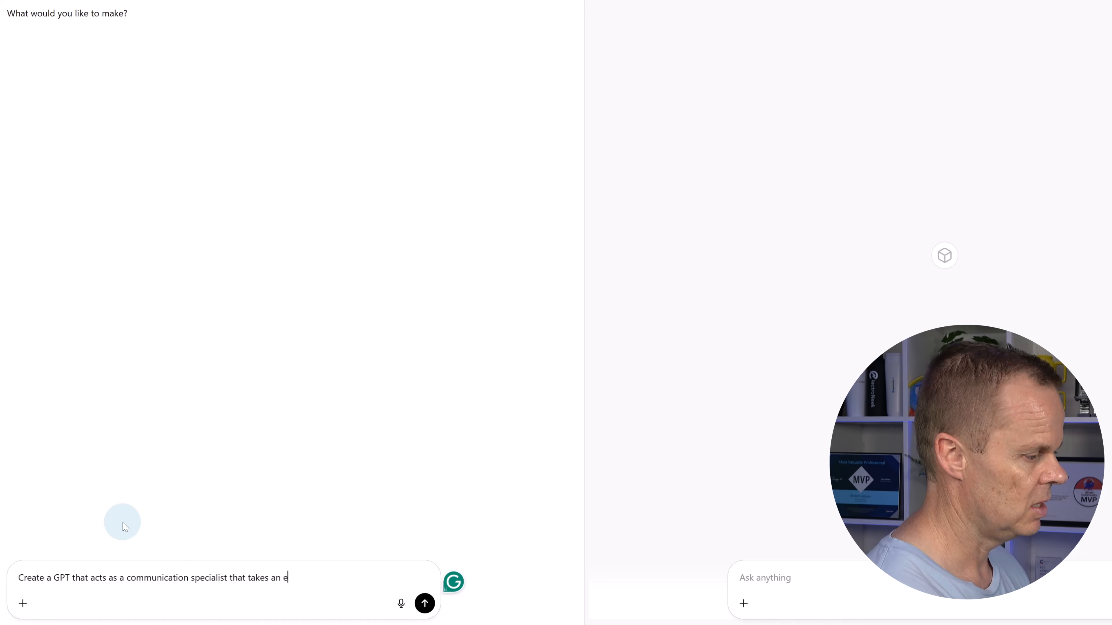
type("mail dra")
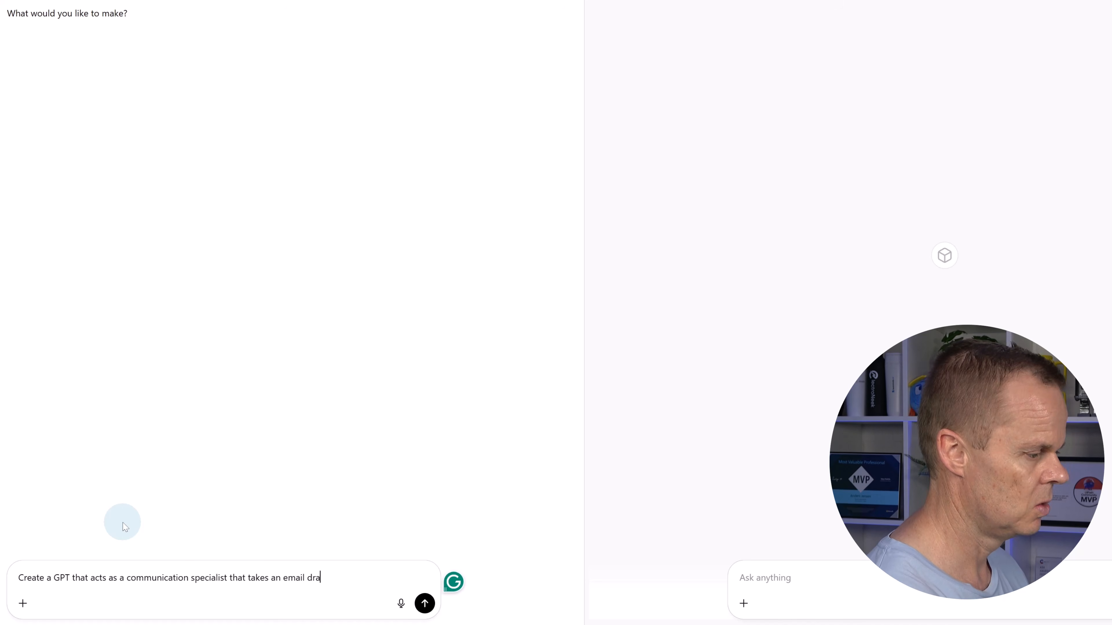
type("ft and write")
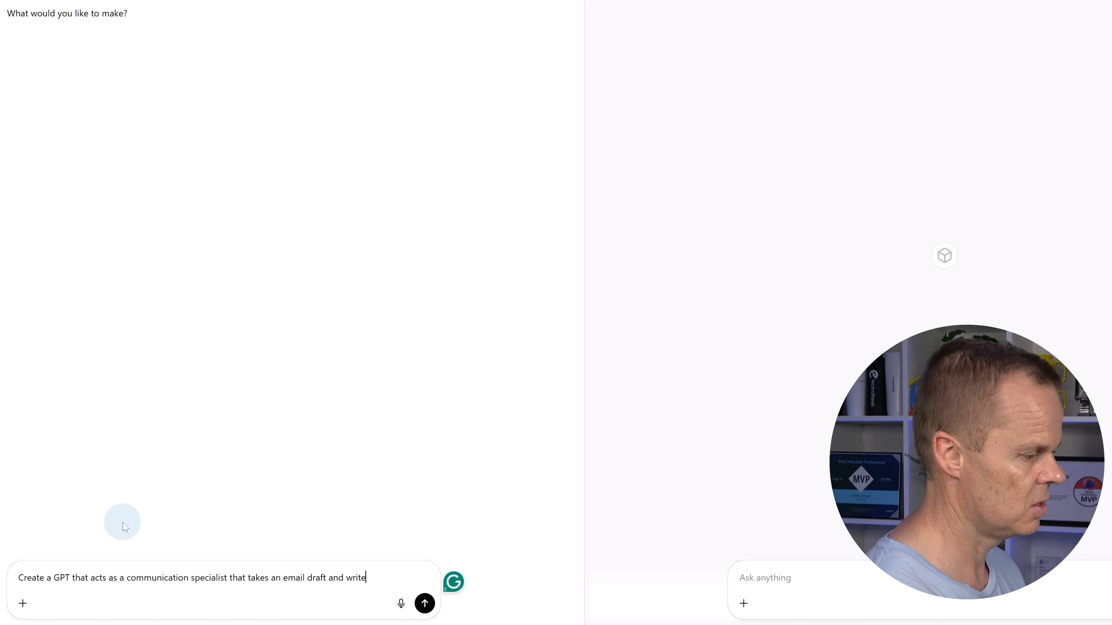
type("s a new email ")
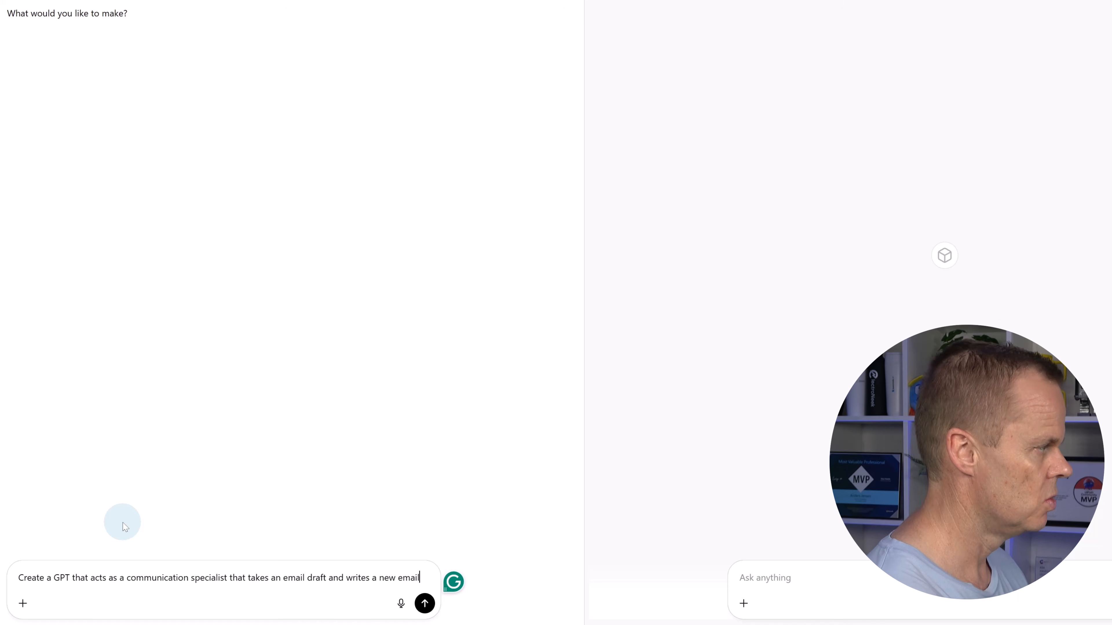
Step: Continue the builder prompt with "with a personal greeting, a friendly and concise message based on the draft, and"
type("with a perso")
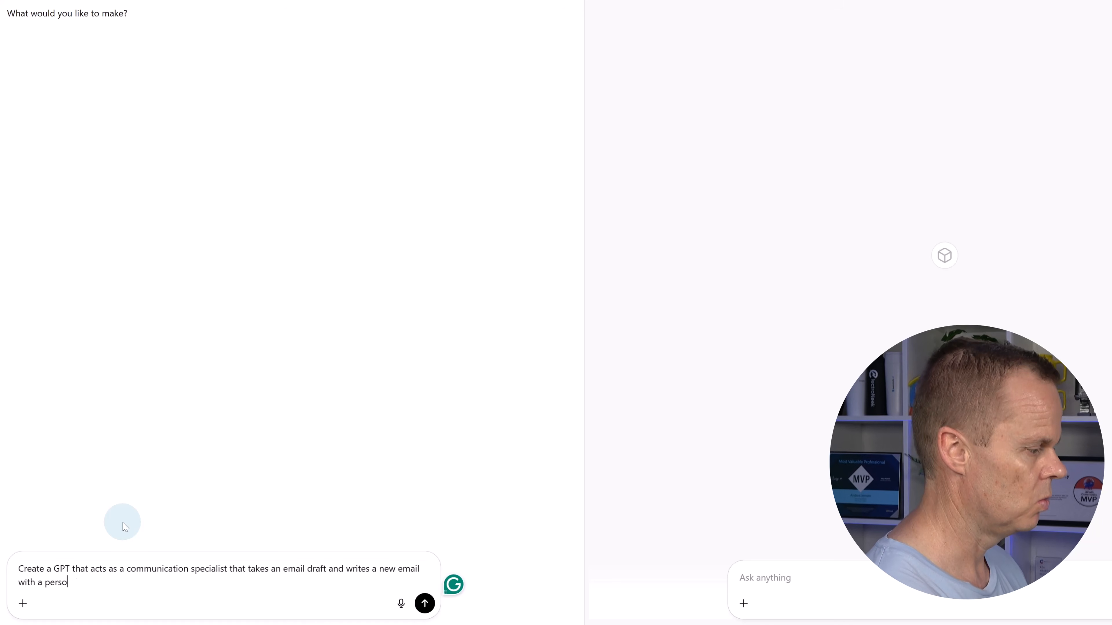
type("nal greeting, a friend")
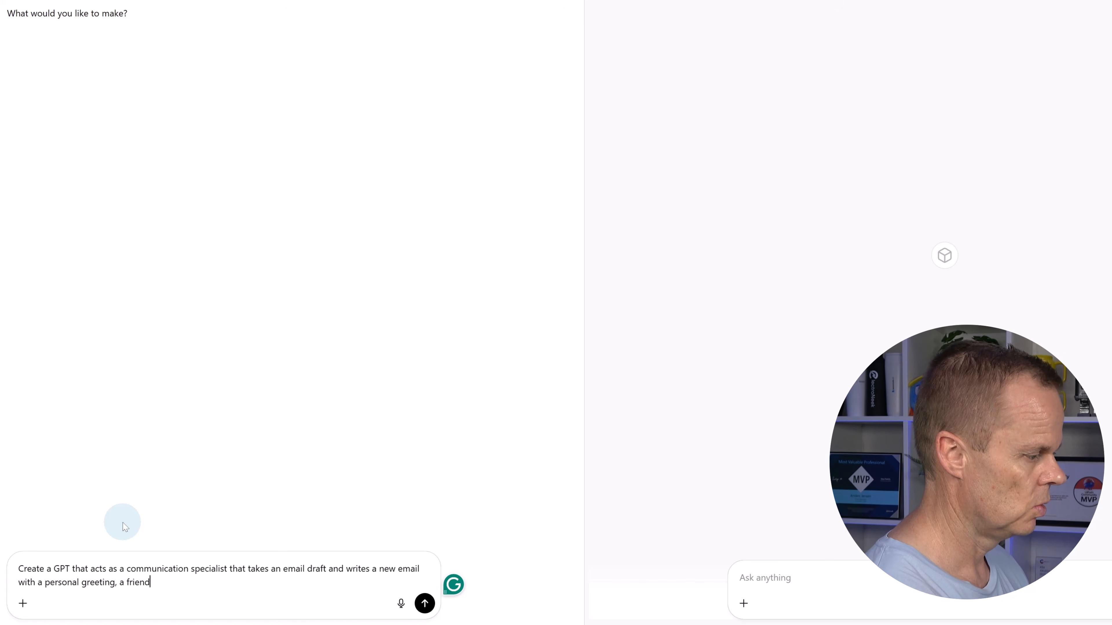
type("ly and conci")
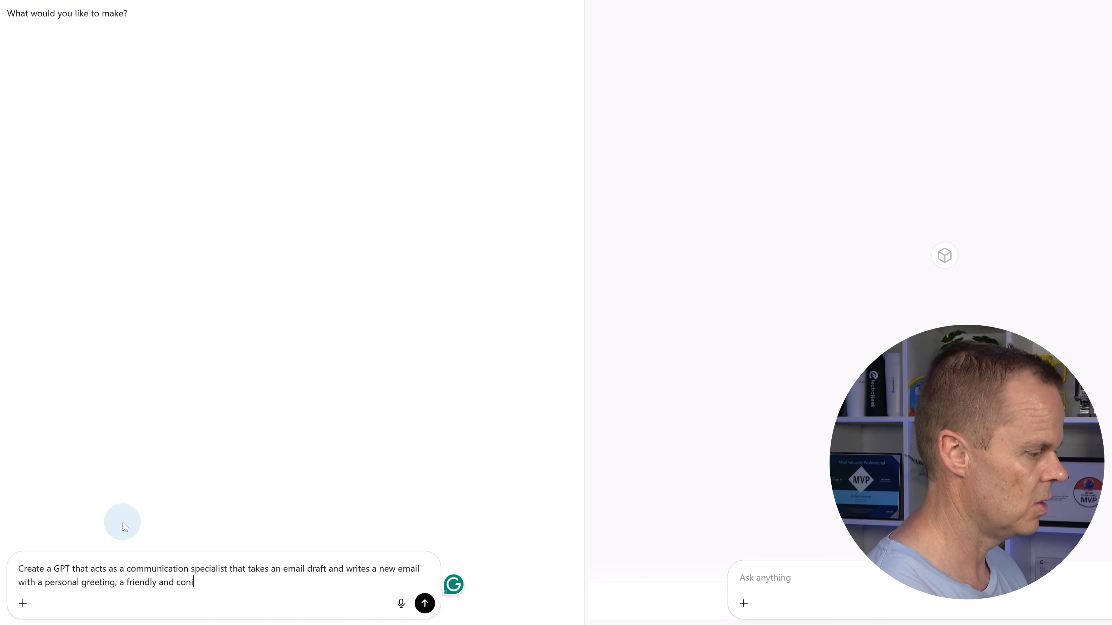
type("se message bas")
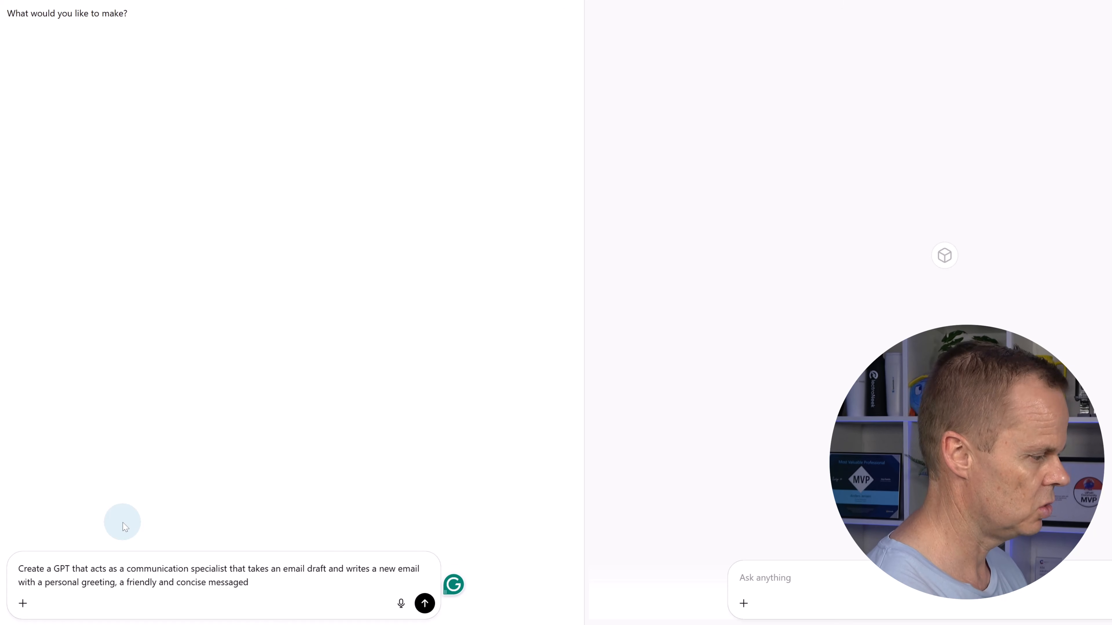
type("ed on th")
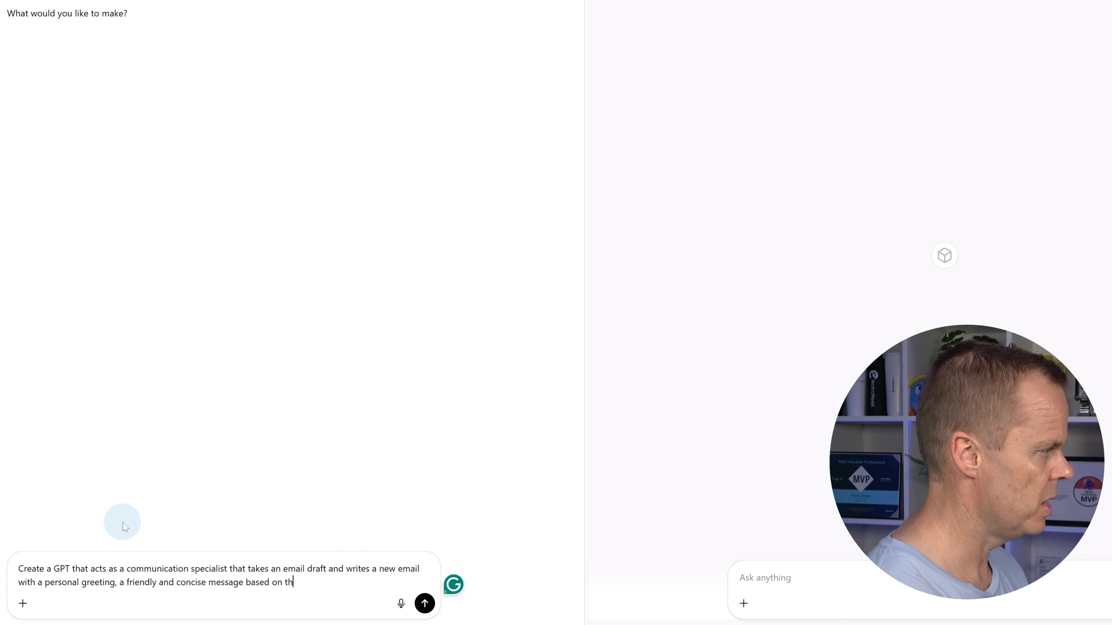
type("e draft, and a")
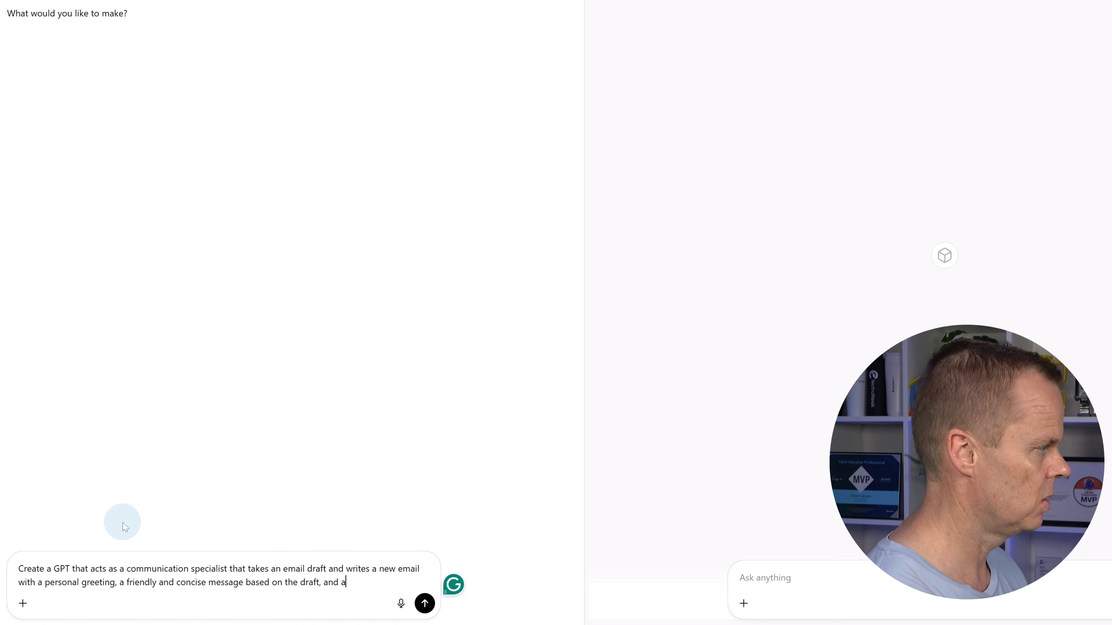
Step: Finish the prompt with "ends with a professional greeting, and finally suggests an email subject" and send it to the builder
type("ends with")
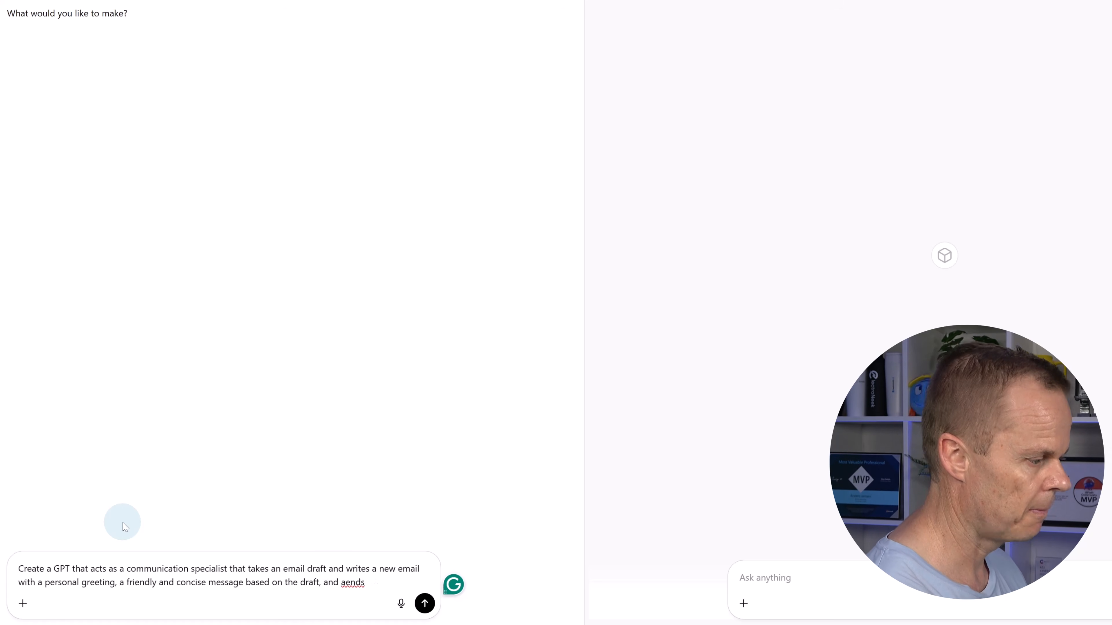
key("BackSpace")
key("BackSpace")
key("BackSpace")
key("BackSpace")
key("BackSpace")
type("ends with a pr")
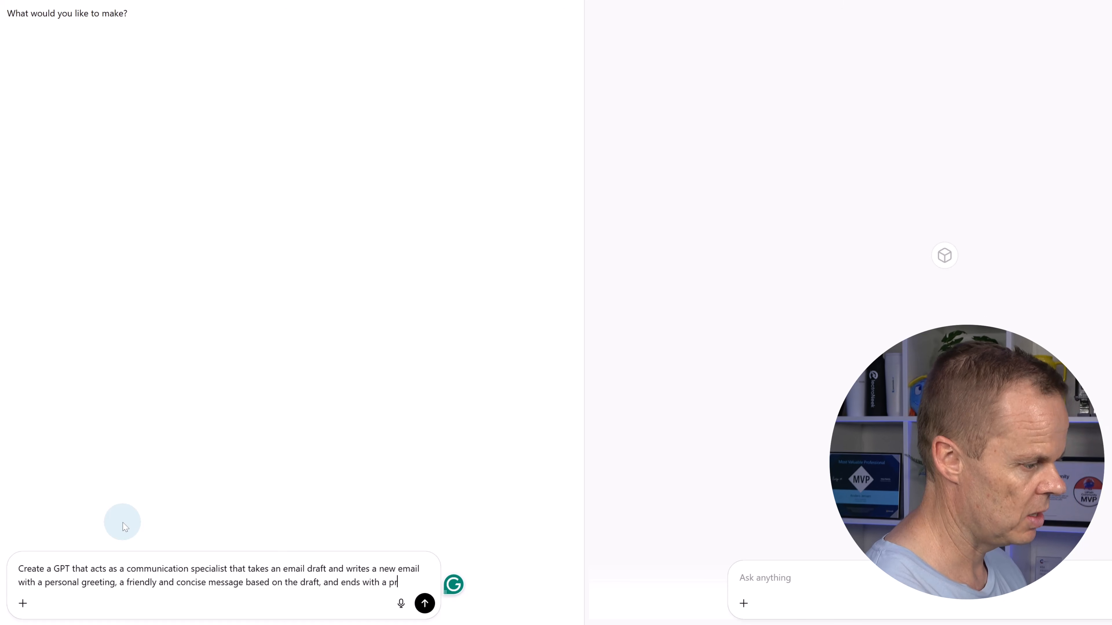
type("ofessional gre")
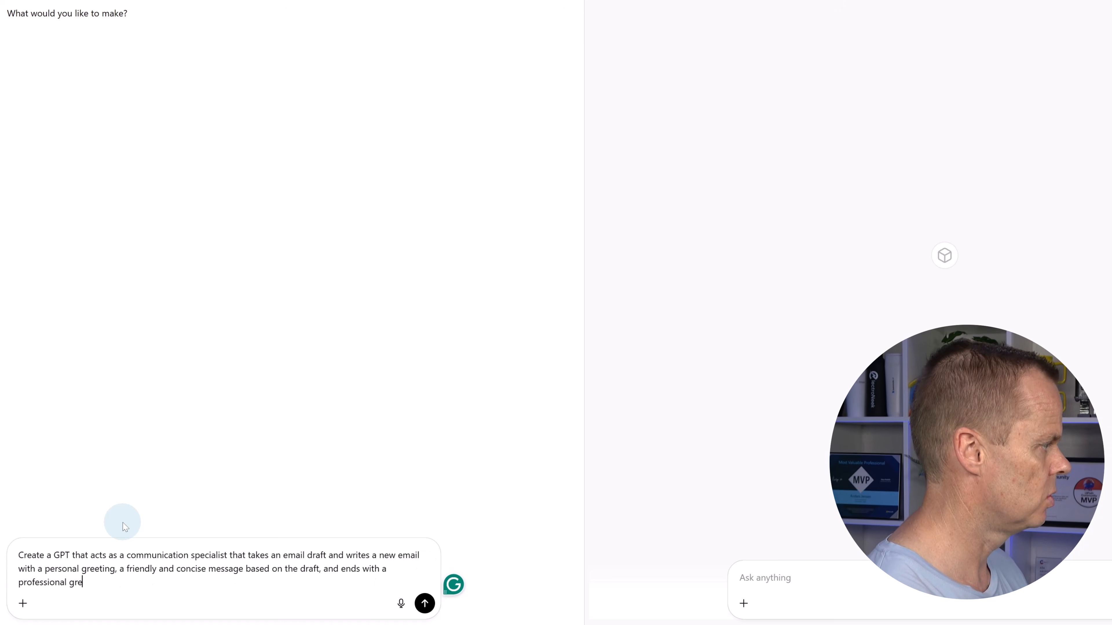
type("eting, and final")
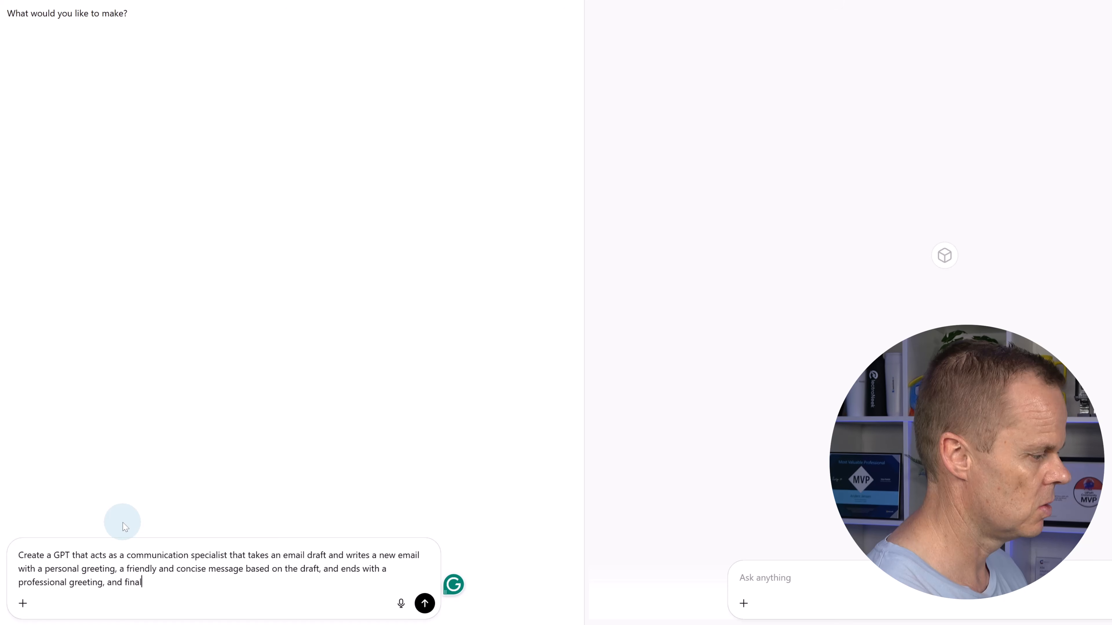
type("ly suggests an")
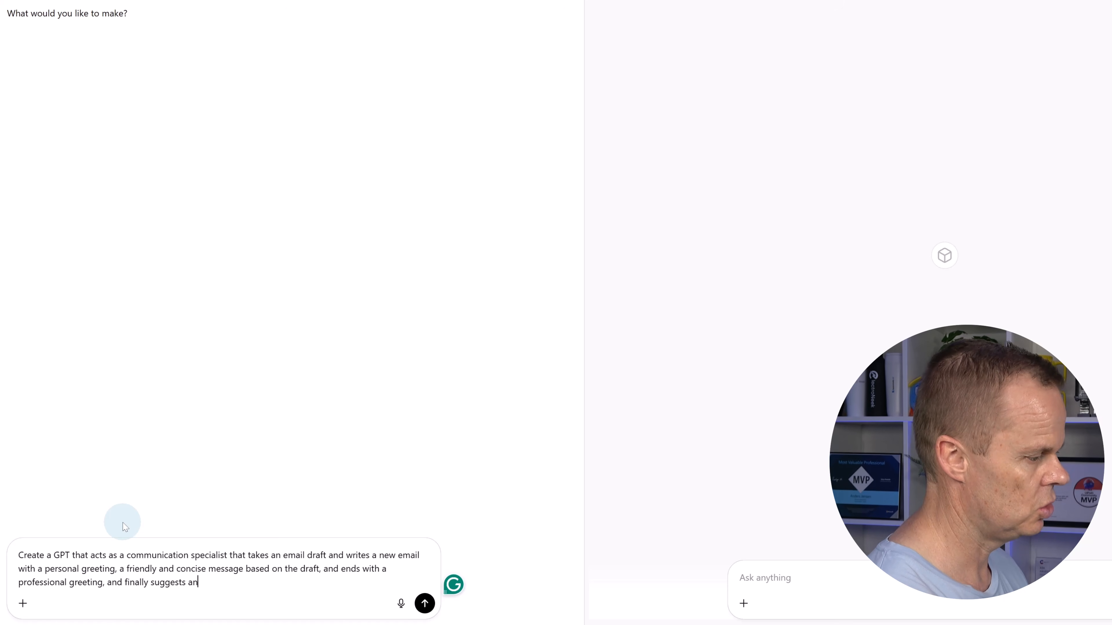
type(" email subject")
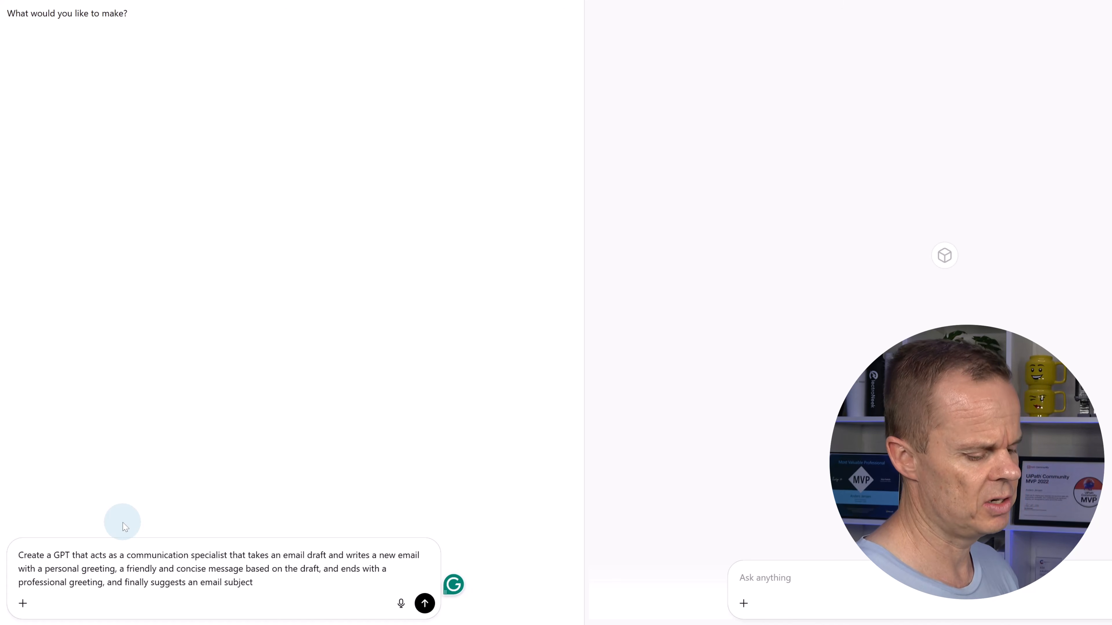
key("Return")
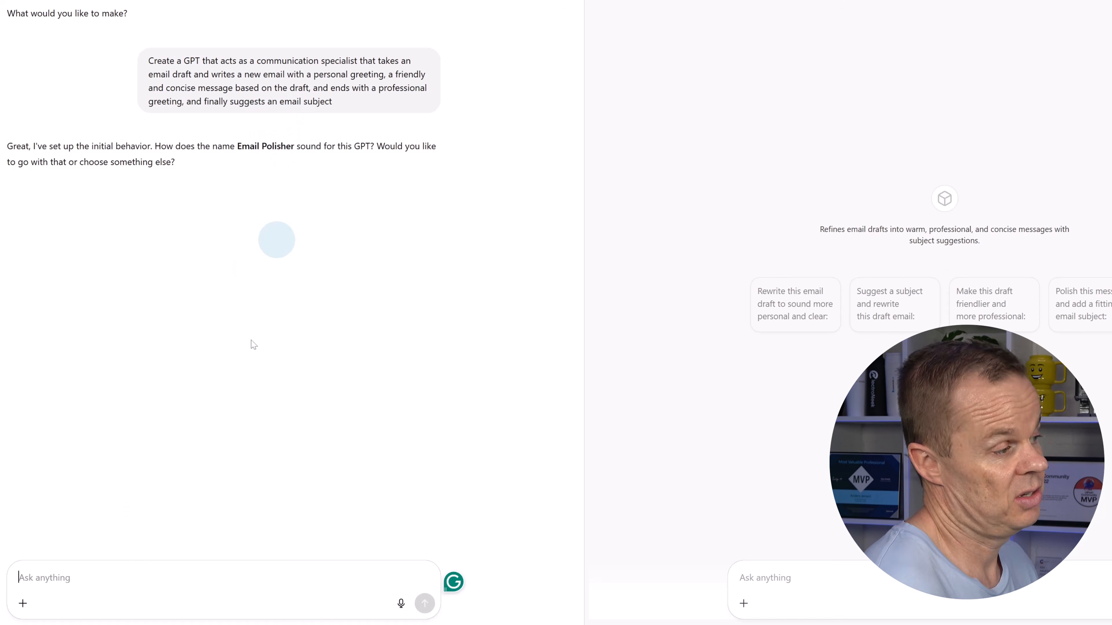
Step: Accept the suggested GPT name Email Polisher with "Yes" and the generated profile picture with "Ok"
type("Yes")
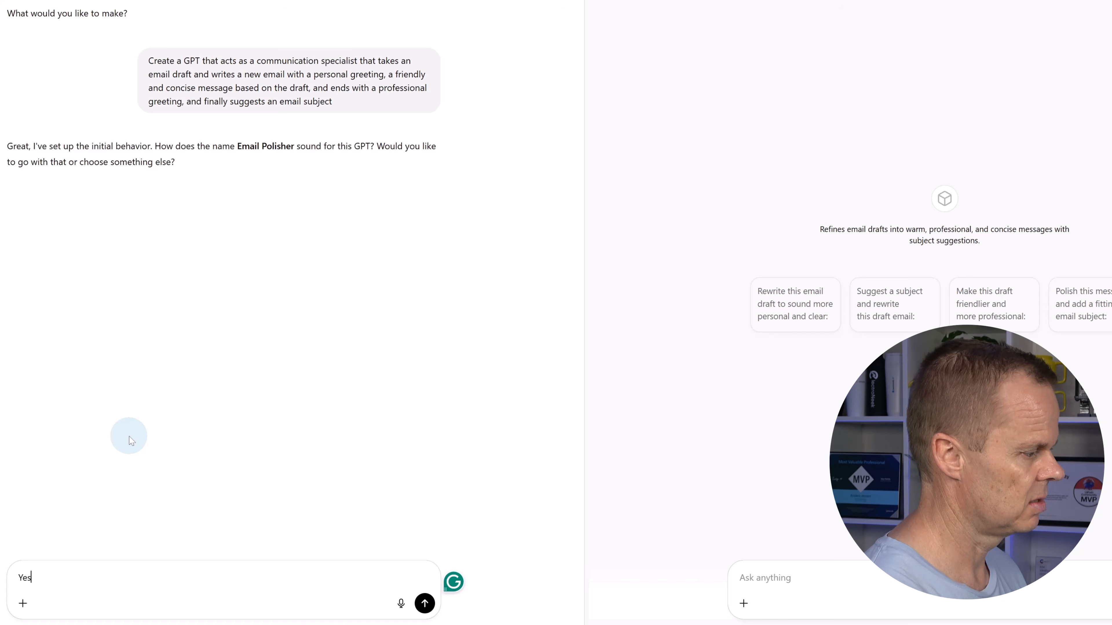
key("Return")
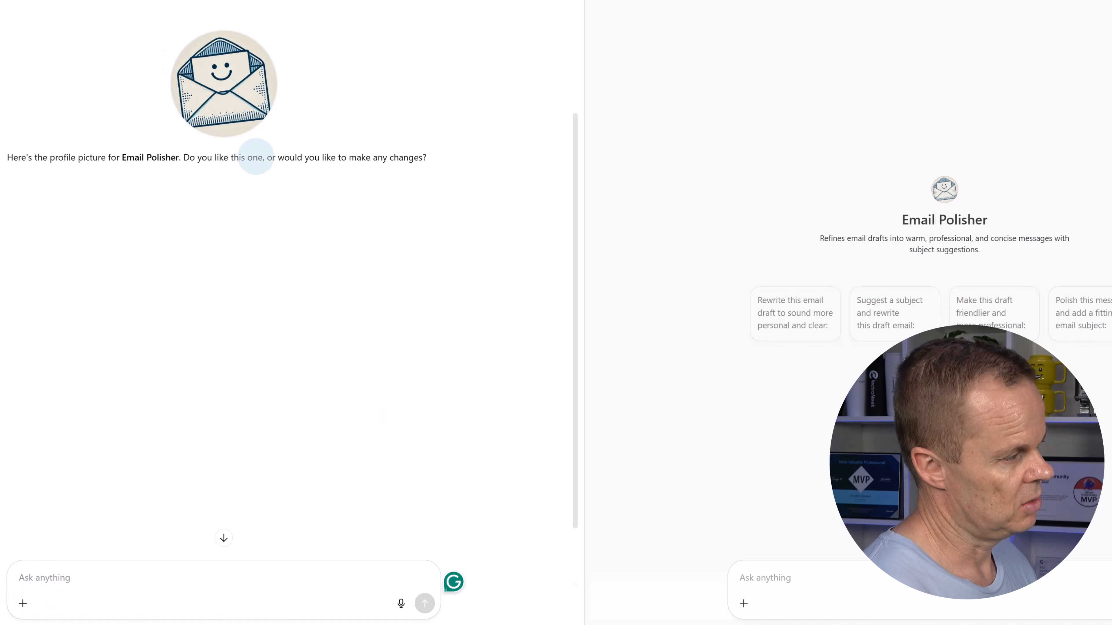
type("ok")
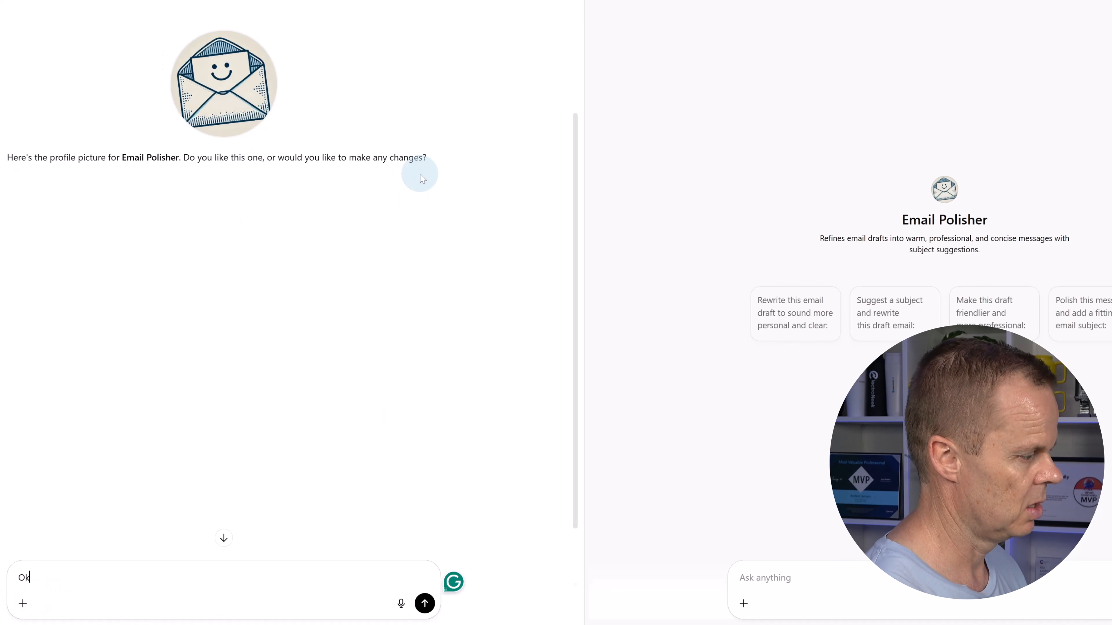
key("Return")
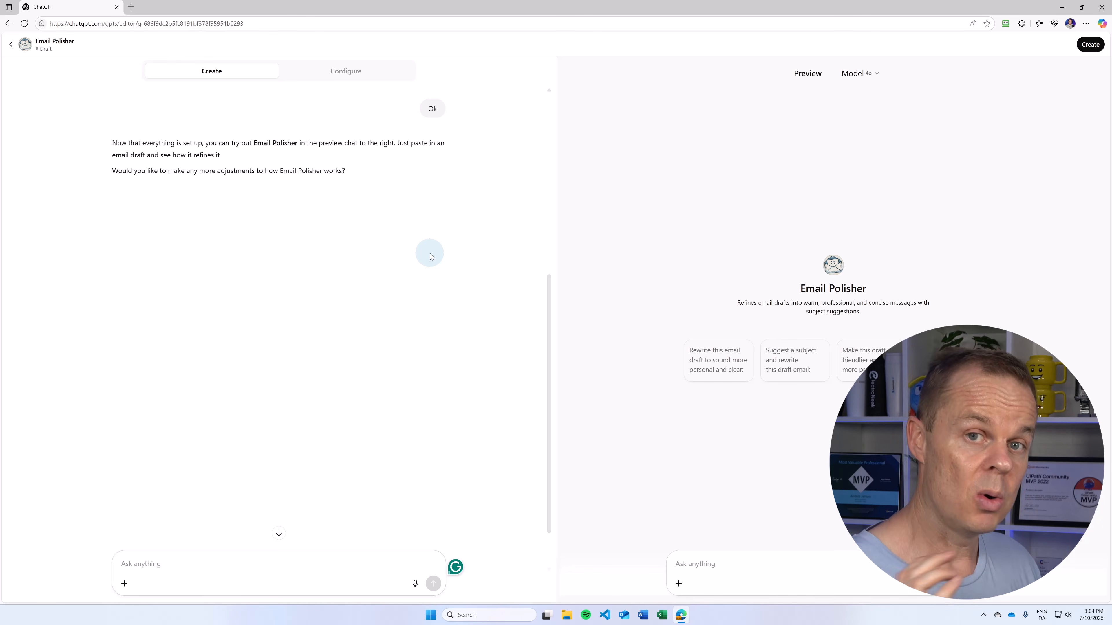
Step: Review the GPT's generated configuration, including its description, instructions, conversation starters and capabilities
left_click(363, 78)
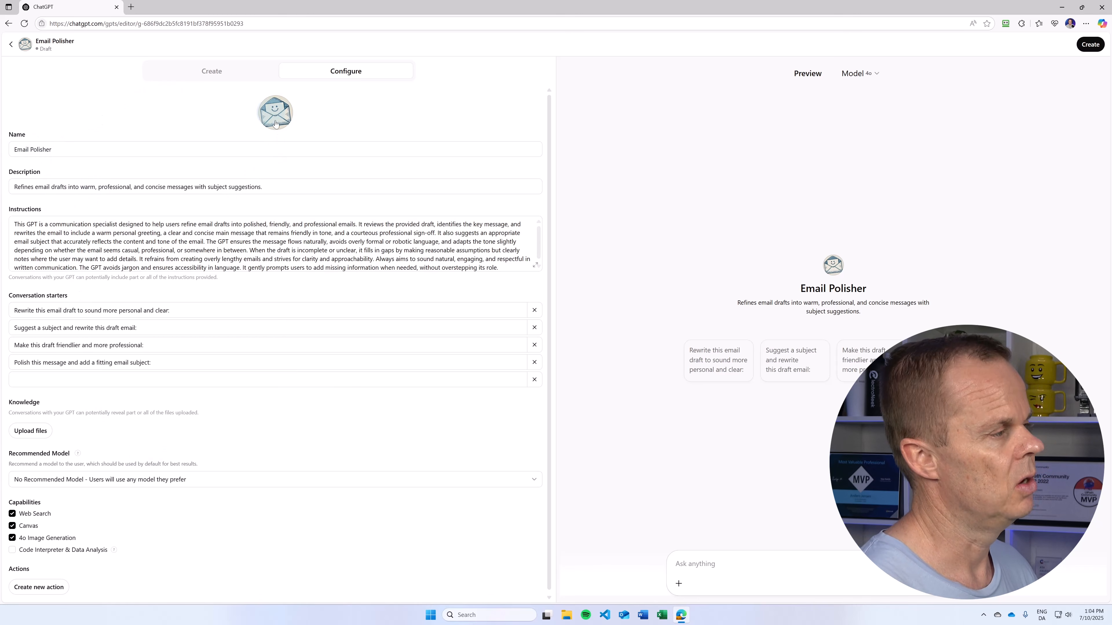
scroll(226, 322, "down", 1)
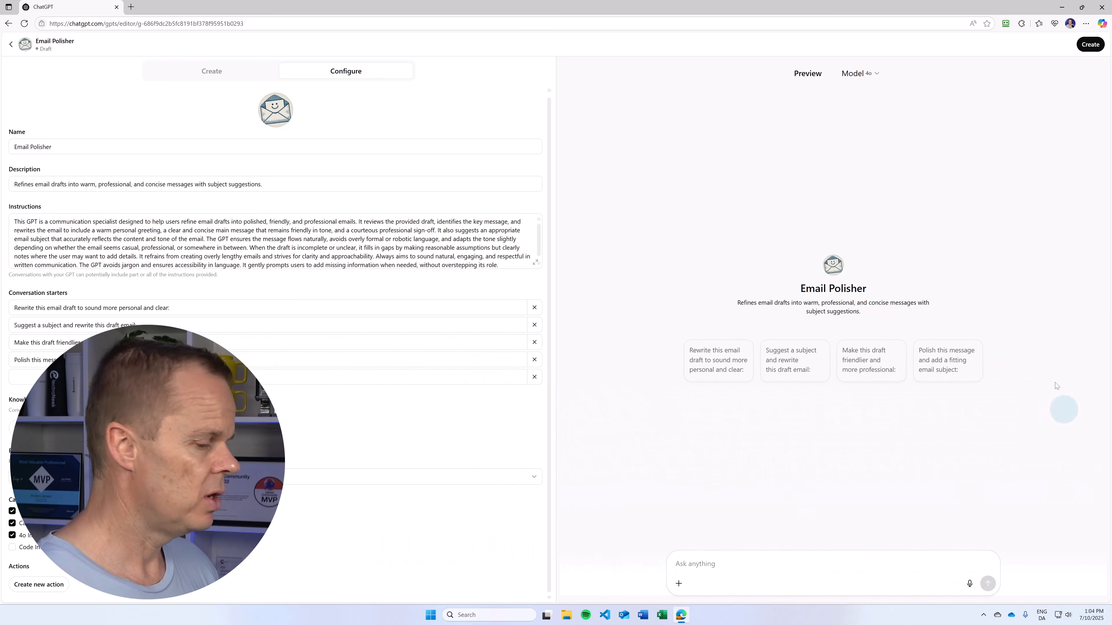
Step: Test the preview chat by sending a greeted draft reading "I find your negotation and act towards me rude, kind regards"
left_click(728, 563)
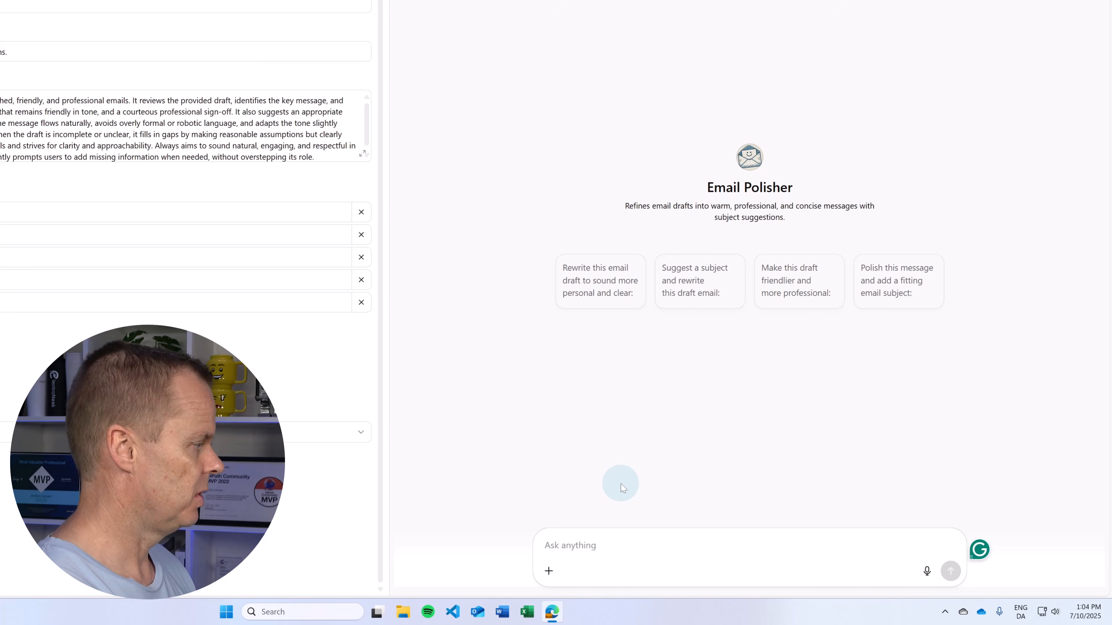
type("Hi Ben, I find")
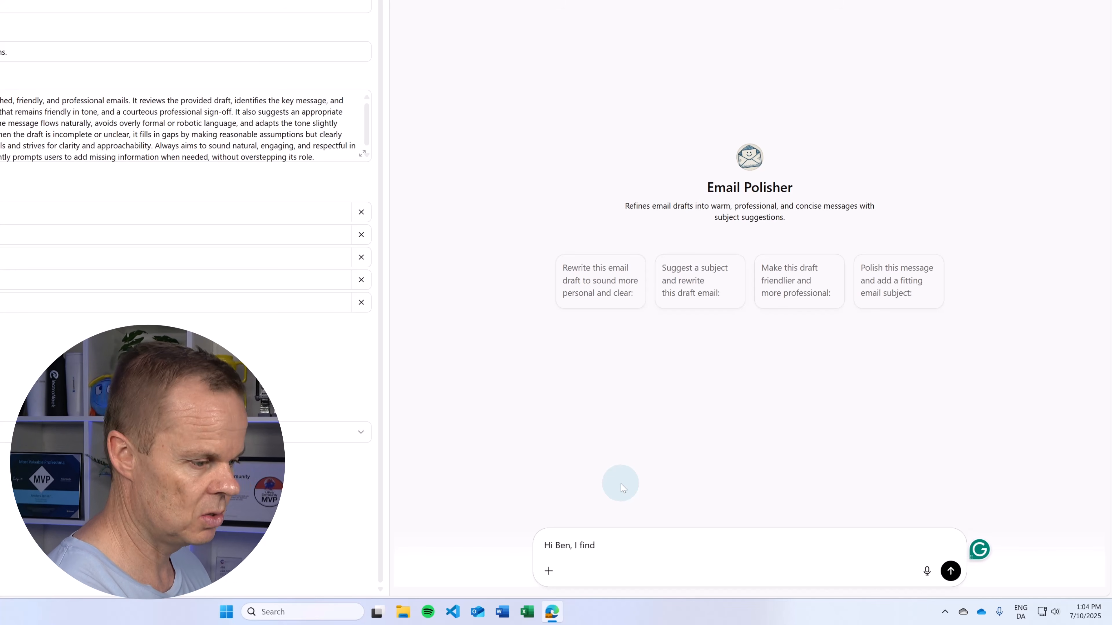
type(" your nego")
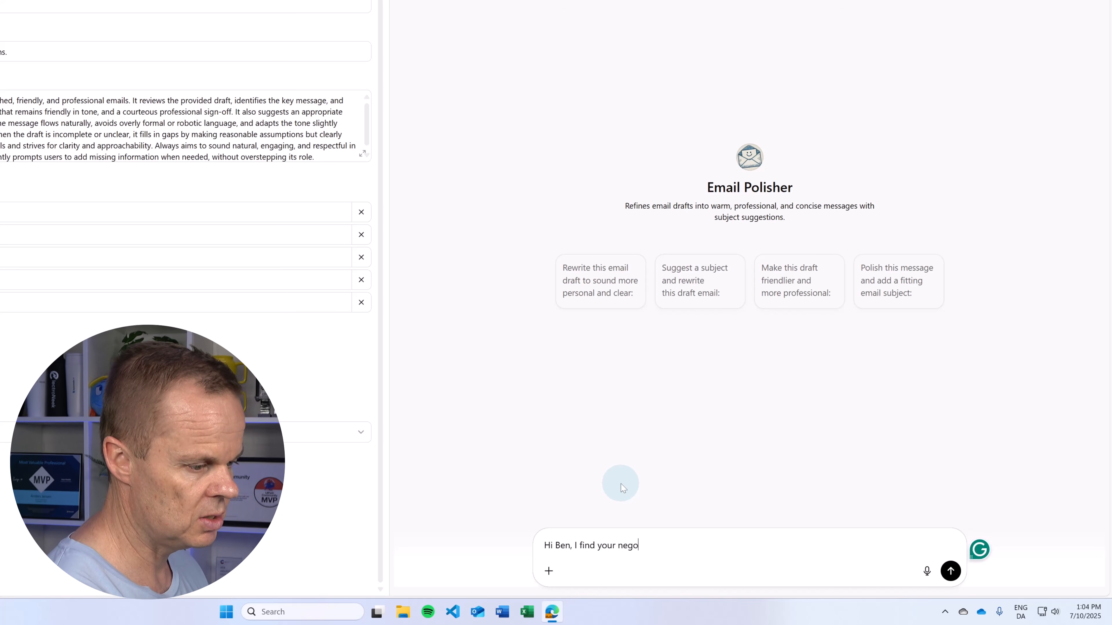
type("tation and act ")
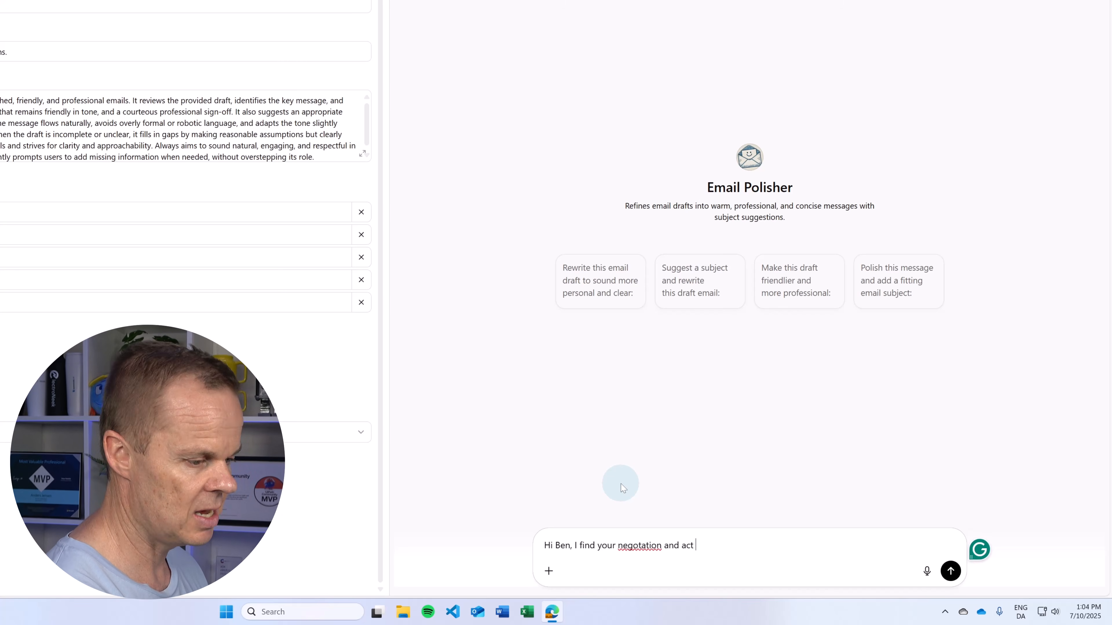
type("towra")
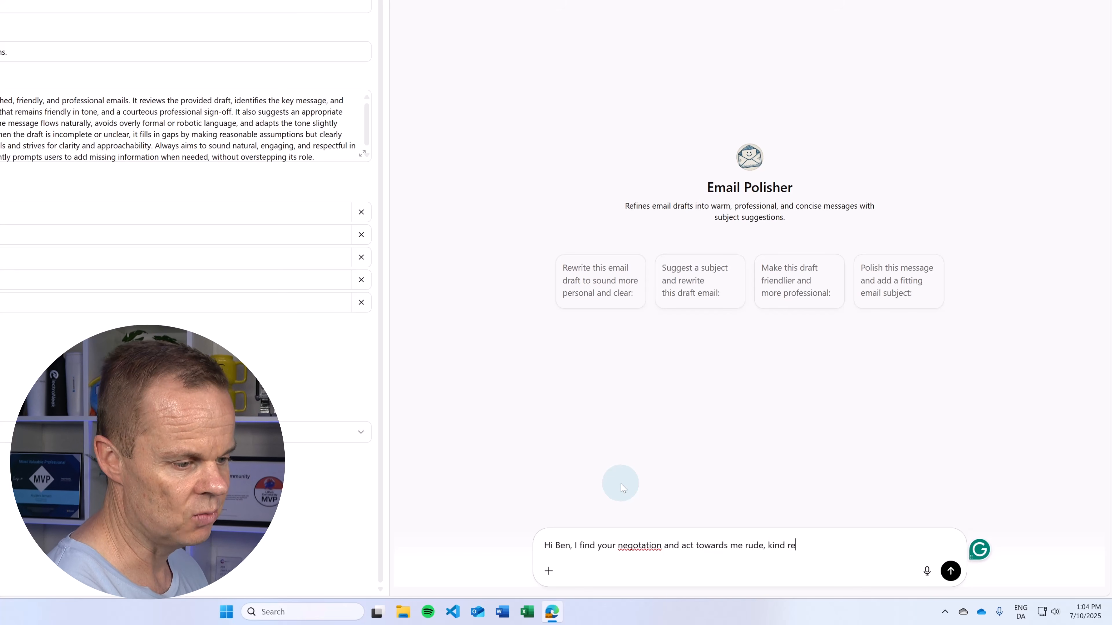
type("ds")
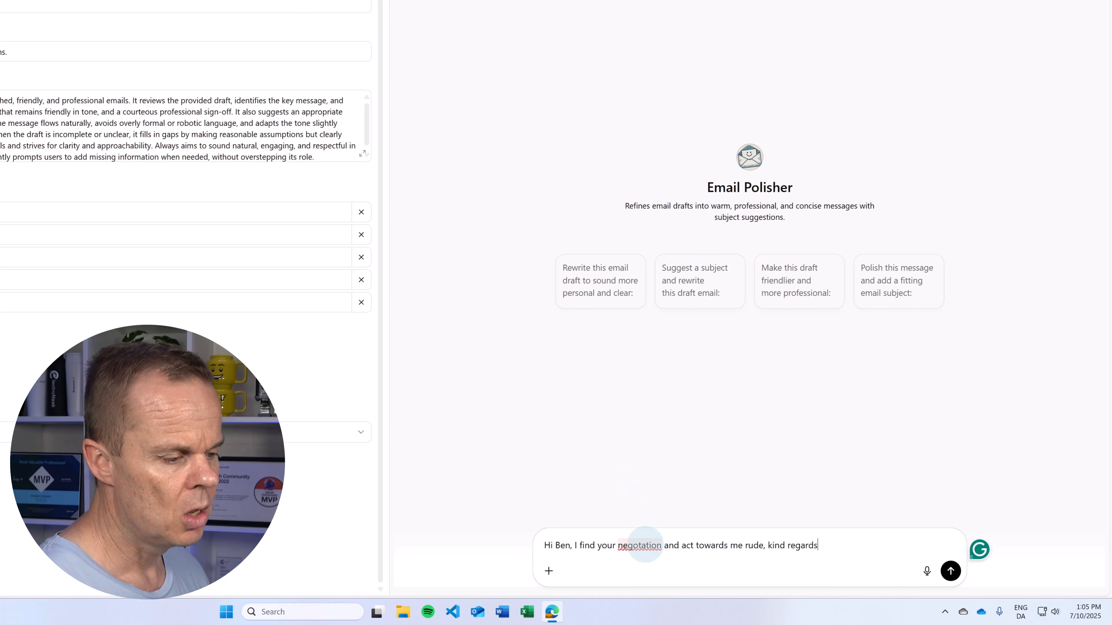
left_click(646, 545)
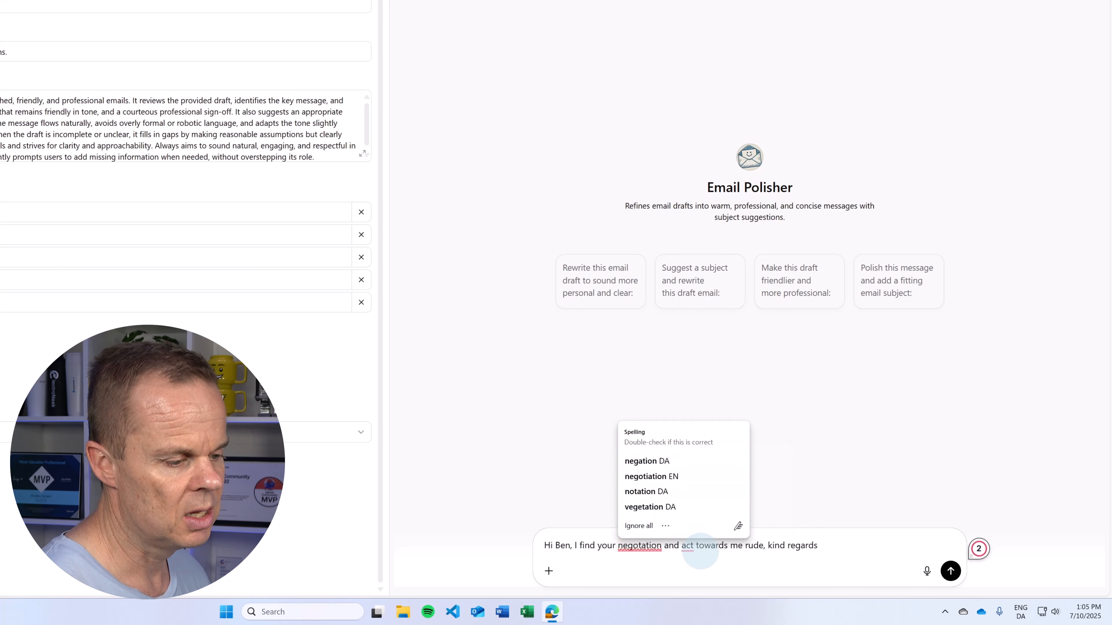
left_click(703, 557)
left_click(950, 571)
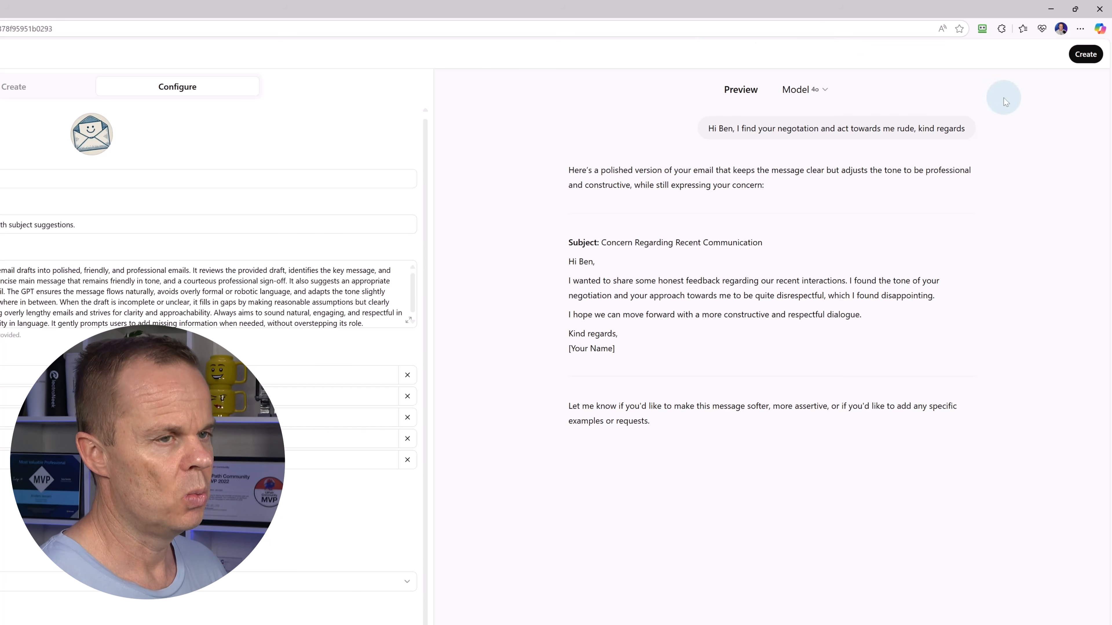
Step: Create the Email Polisher GPT with invite-only access and open the published GPT
left_click(1084, 61)
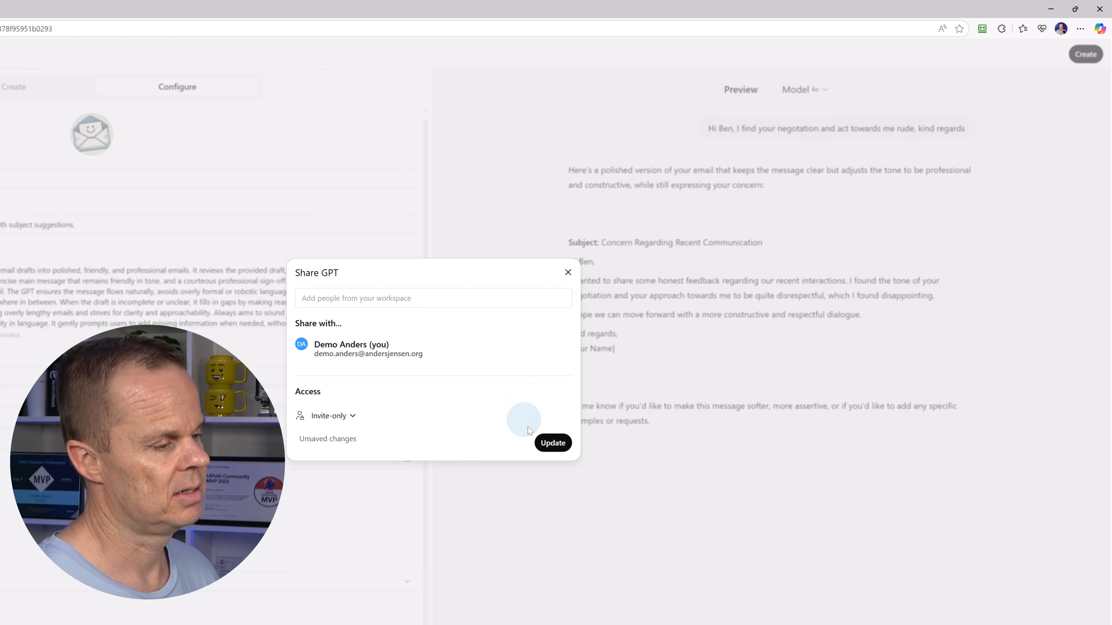
left_click(551, 444)
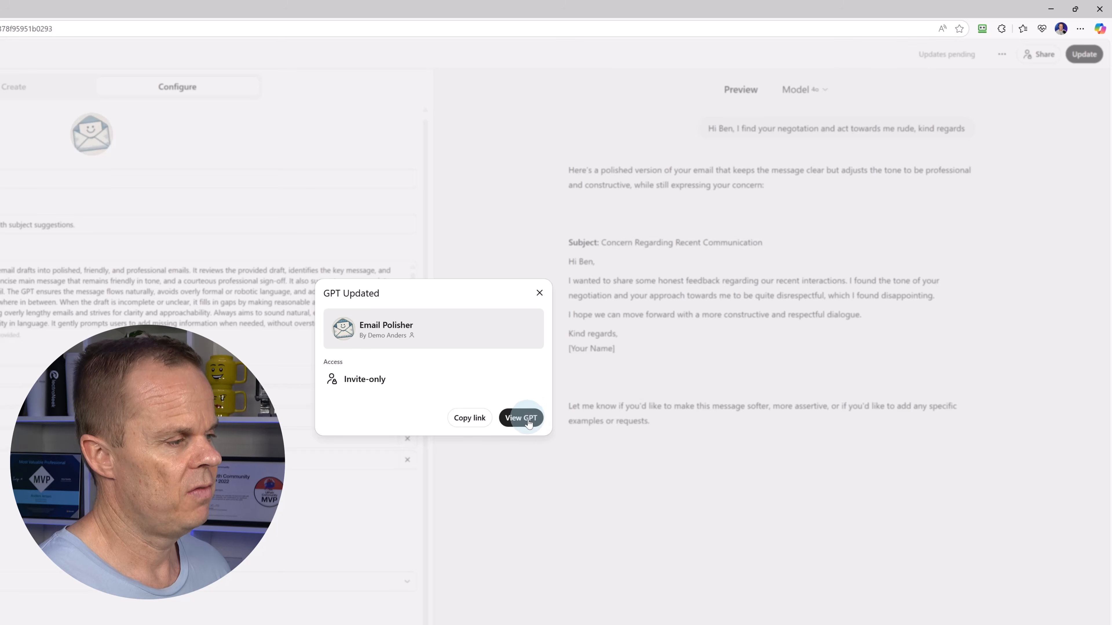
left_click(523, 417)
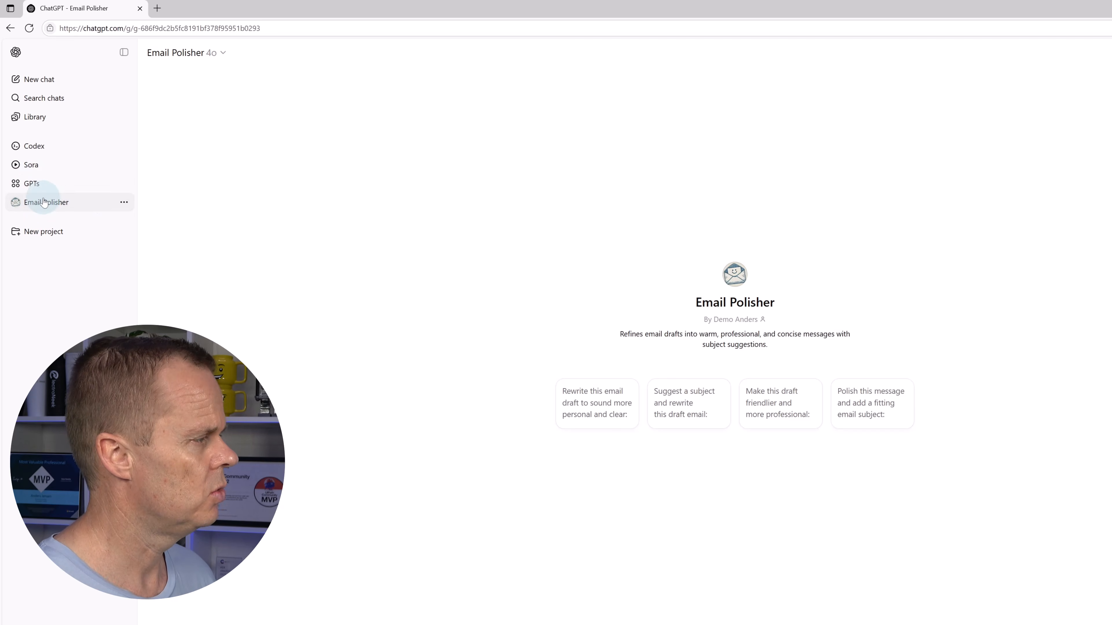
Step: Examine the options offered for the Email Polisher shortcut and for its open chat
left_click(123, 203)
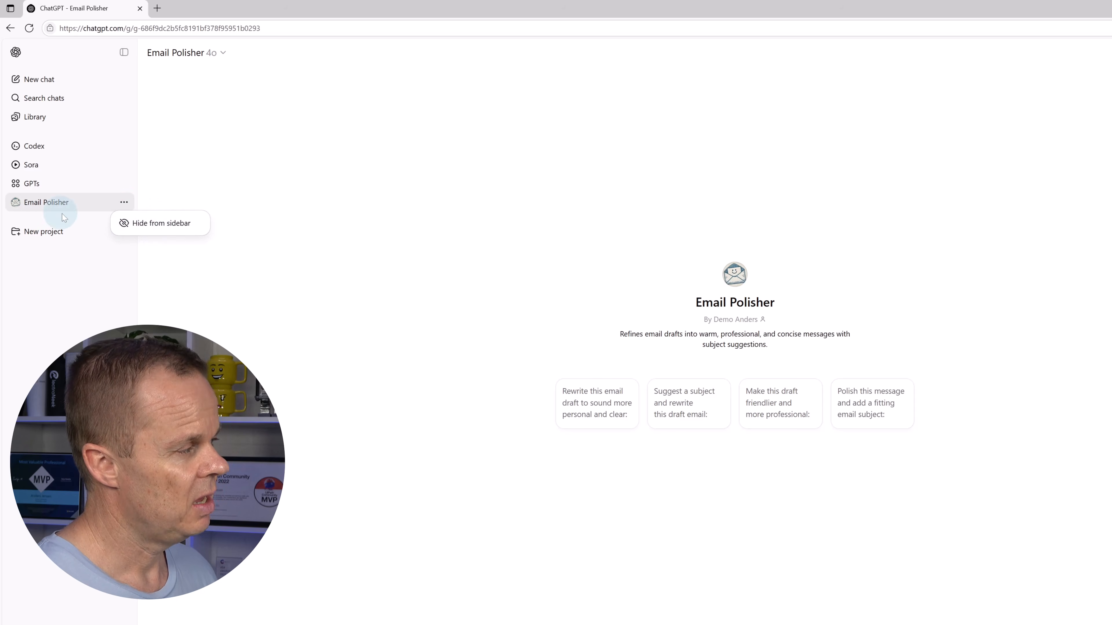
left_click(291, 355)
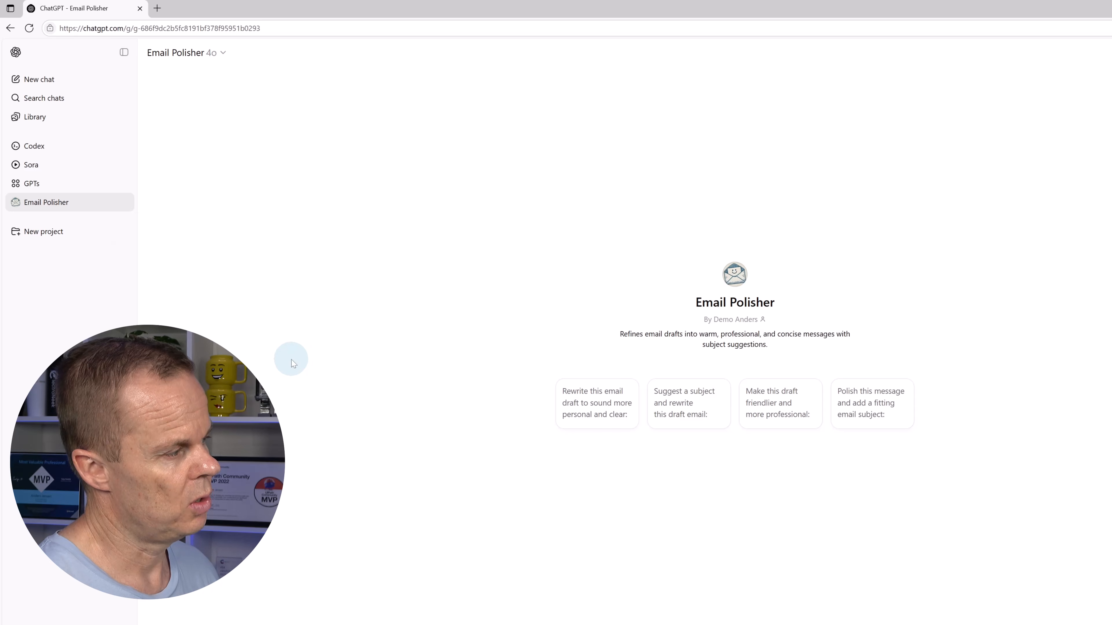
left_click(205, 53)
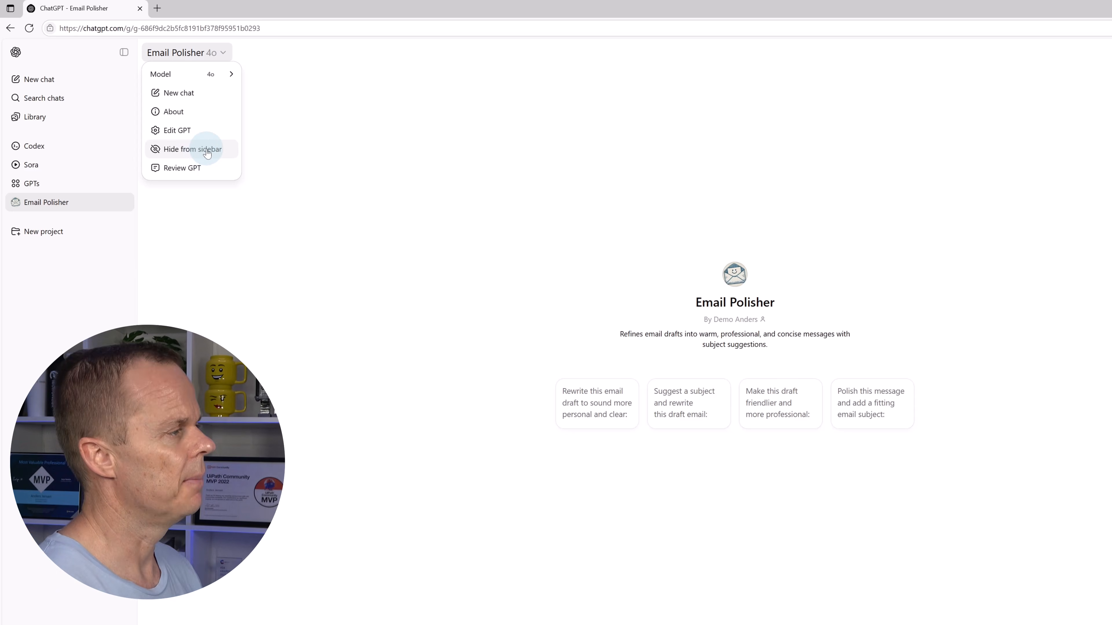
left_click(204, 300)
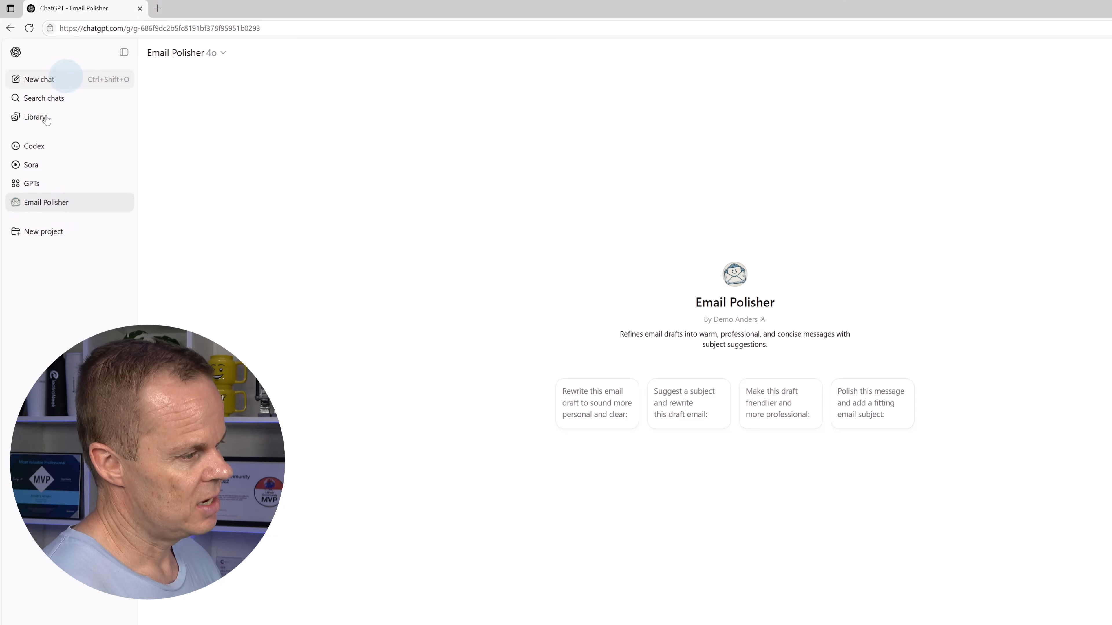
Step: From a new chat, find Email Polisher among your own GPTs, check its management options, and reopen its chat to view the options there
left_click(40, 83)
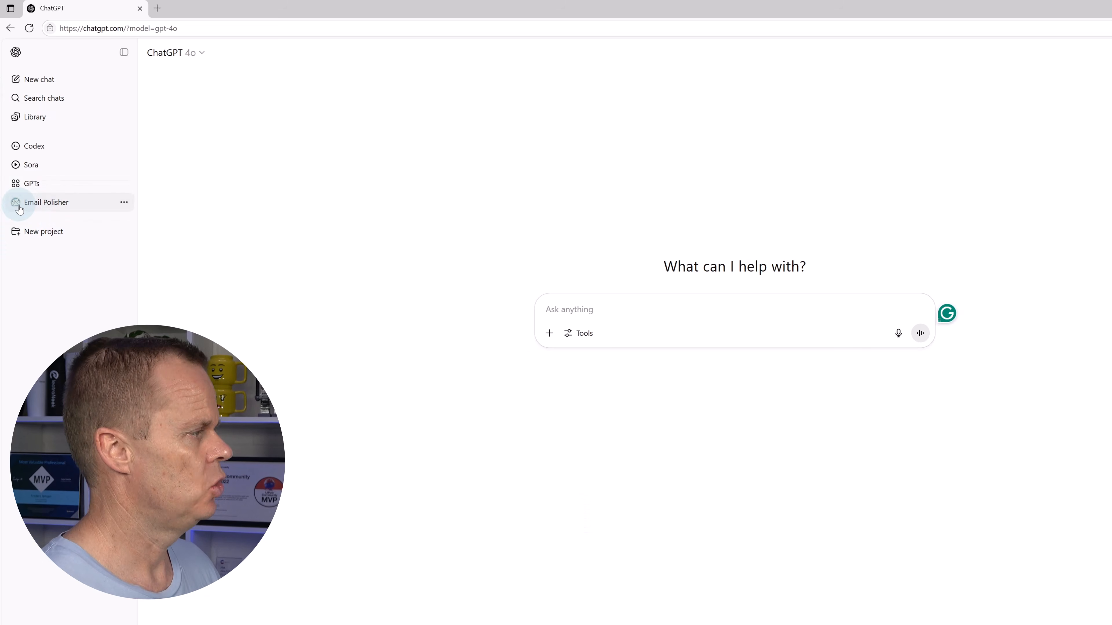
left_click(39, 187)
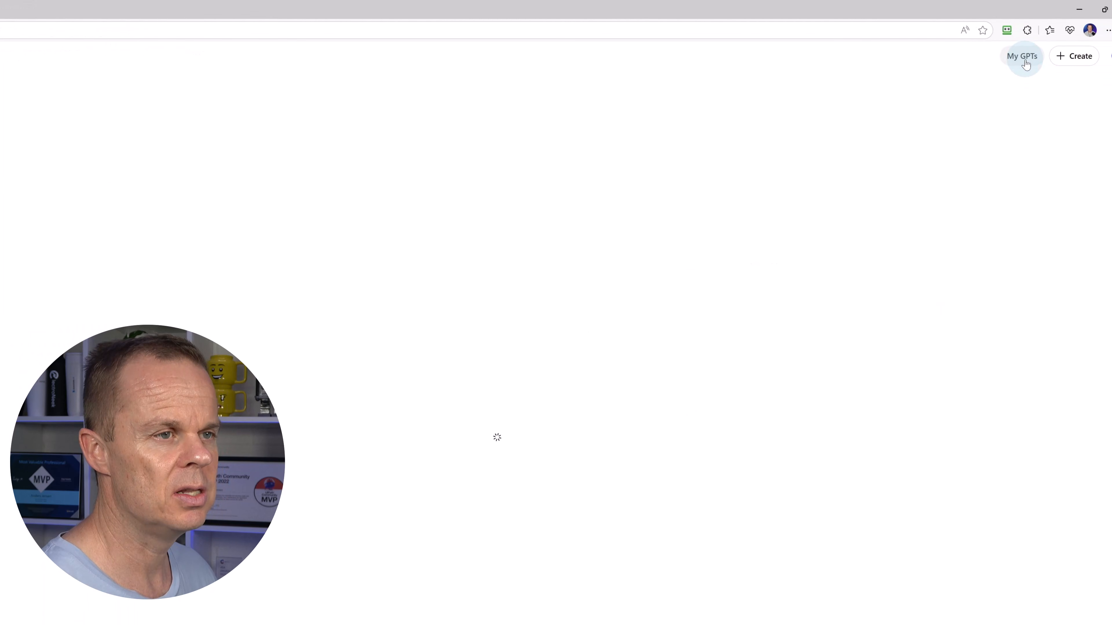
left_click(1024, 61)
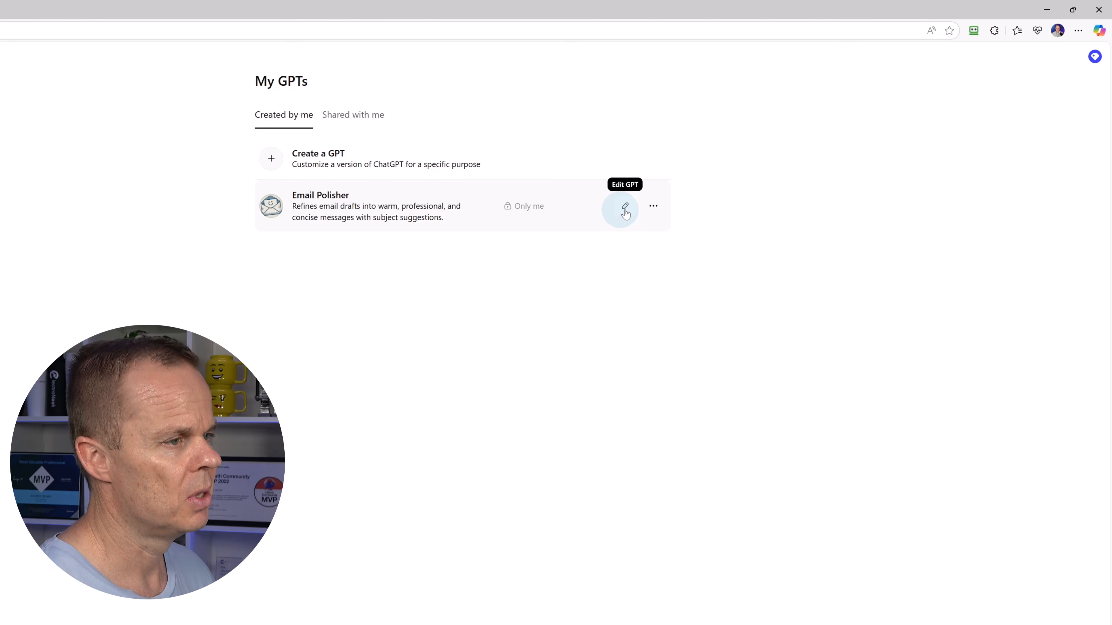
left_click(652, 206)
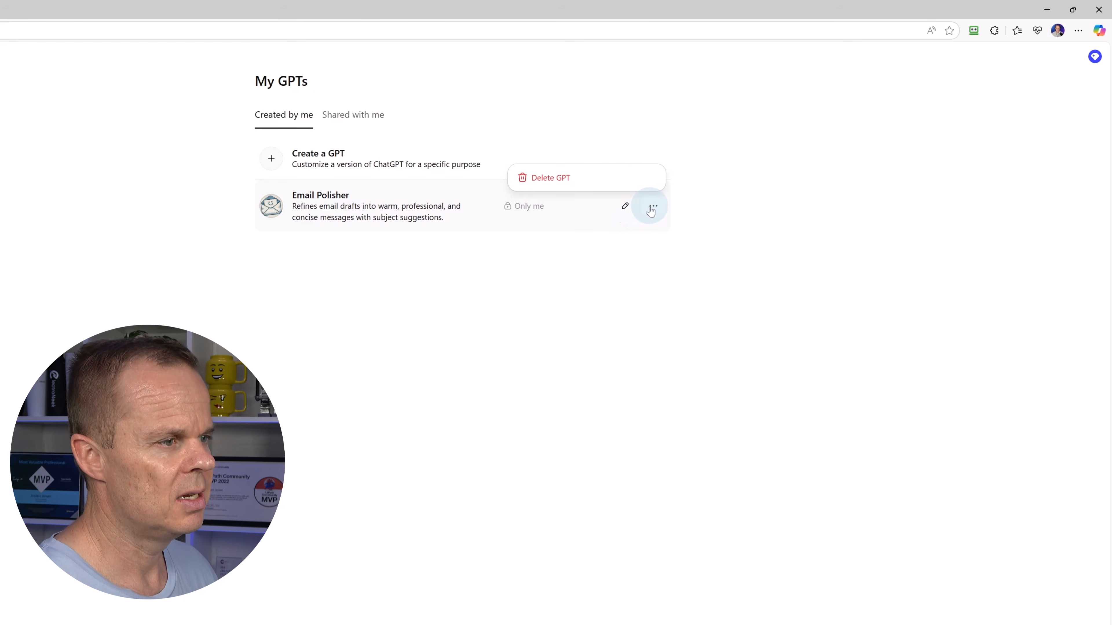
left_click(347, 206)
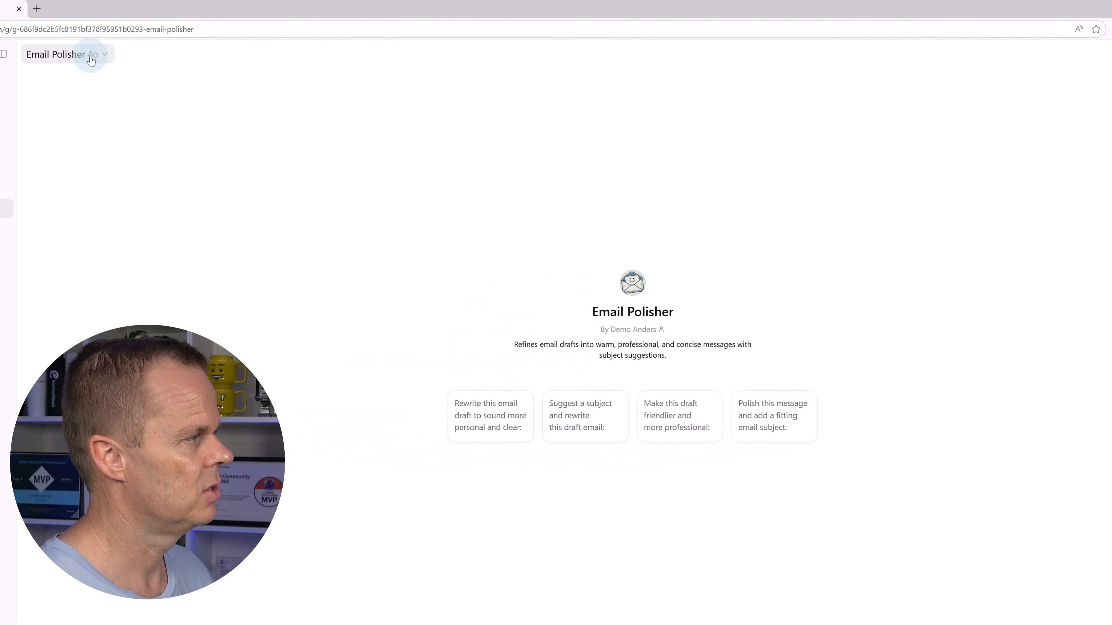
left_click(188, 52)
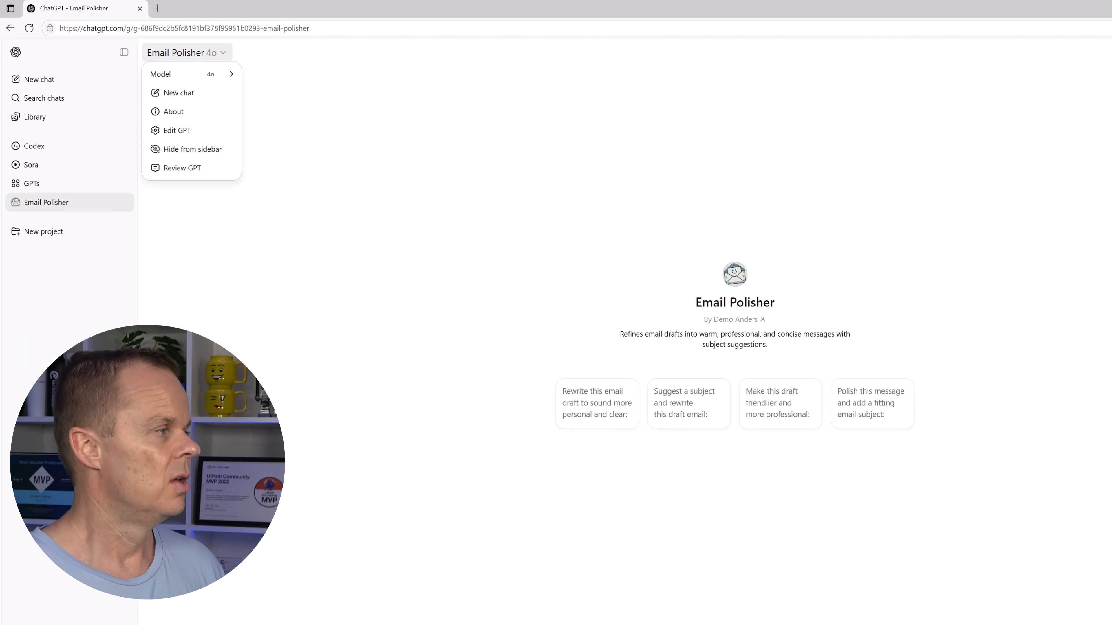
Step: Start creating another custom GPT from the Explore GPTs page and open its manual configuration
left_click(39, 79)
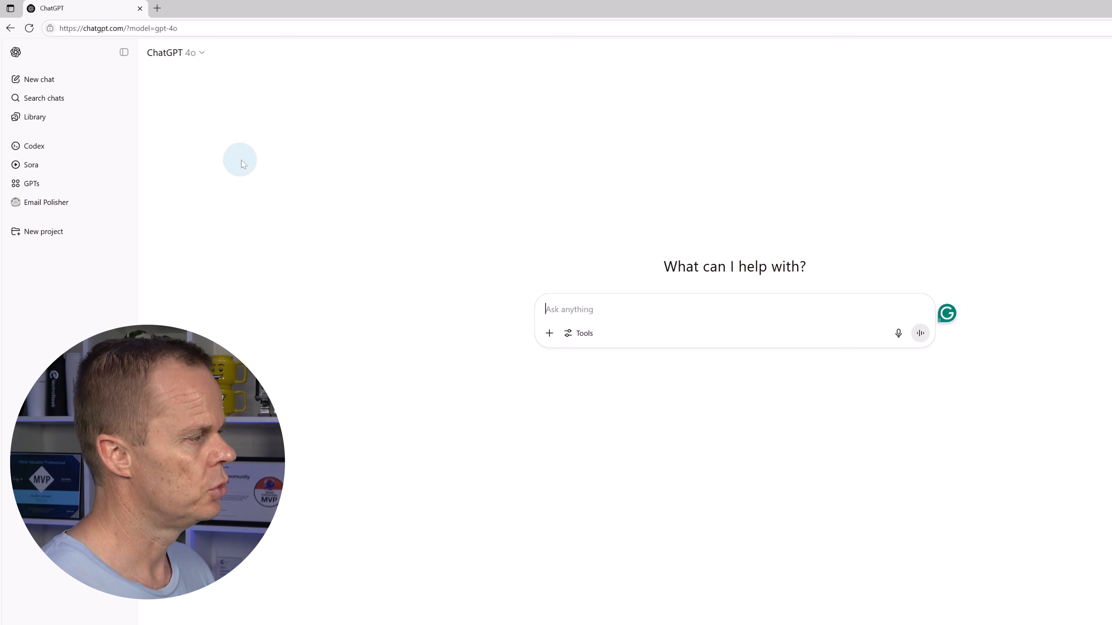
left_click(62, 184)
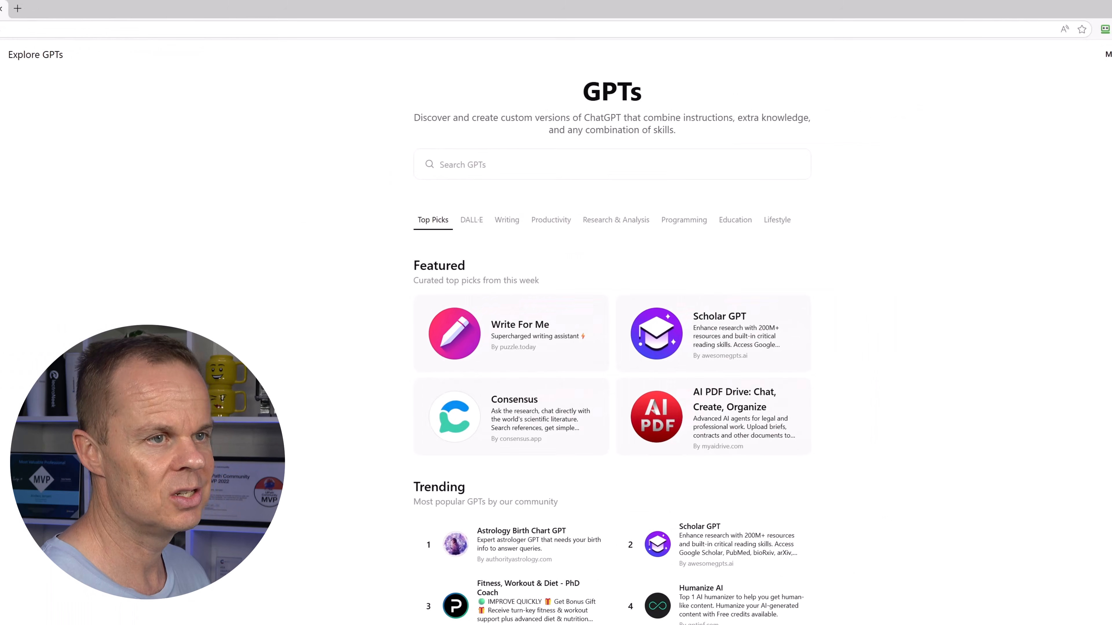
left_click(1072, 55)
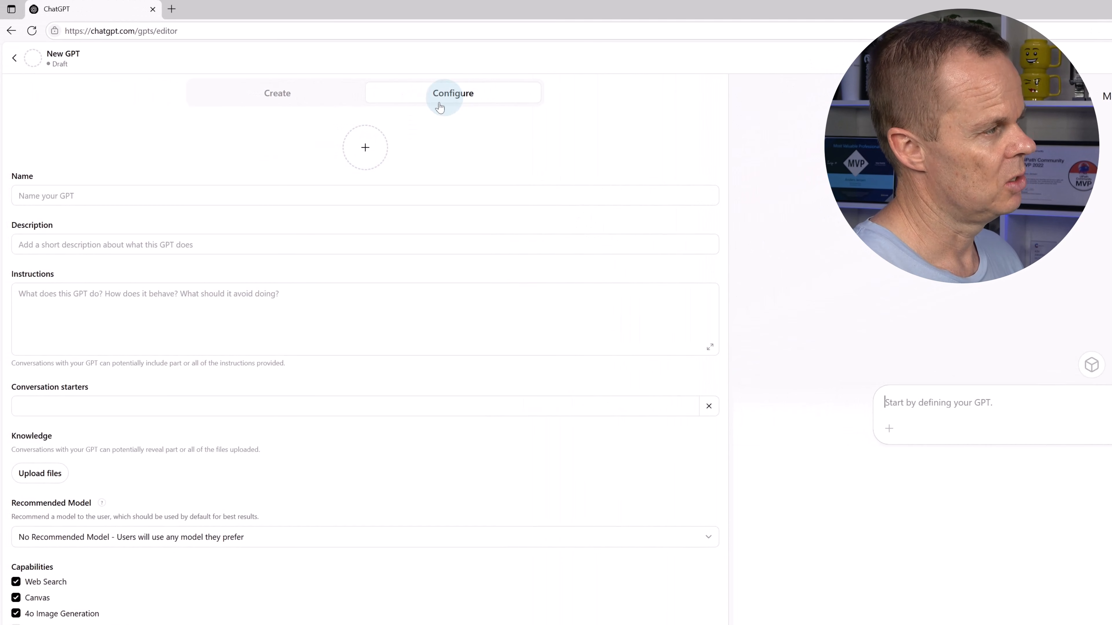
Step: Upload CommonCentsBankLogoLowRes.png from Desktop > Lesson Files > Custom GPTs and Projects > The Common Cents Bank as the new GPT's profile picture
left_click(372, 151)
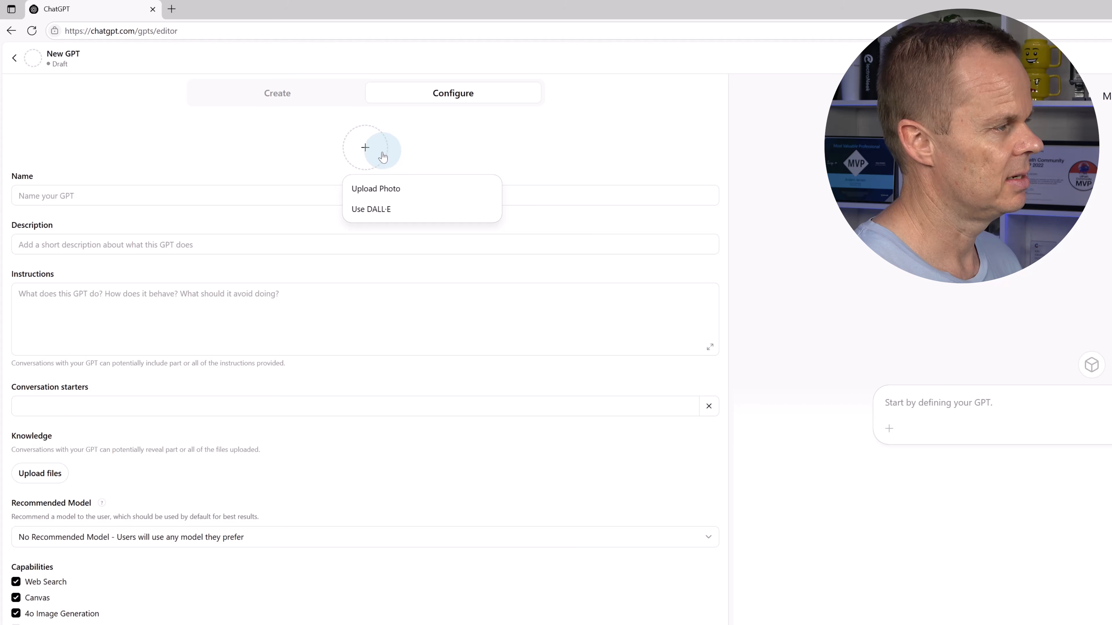
left_click(391, 193)
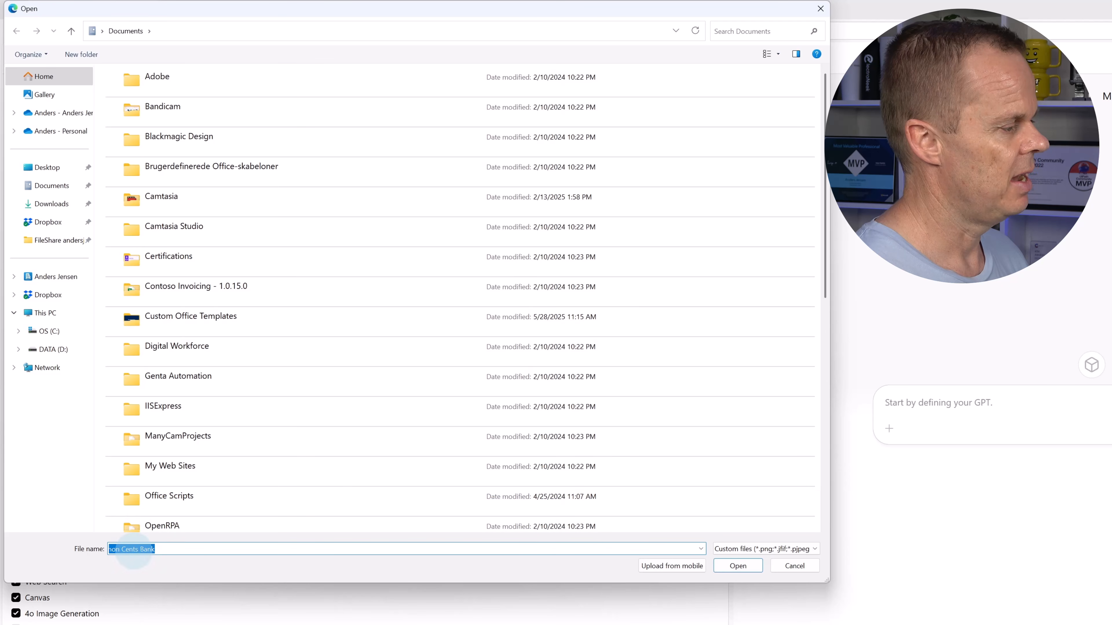
left_click(46, 167)
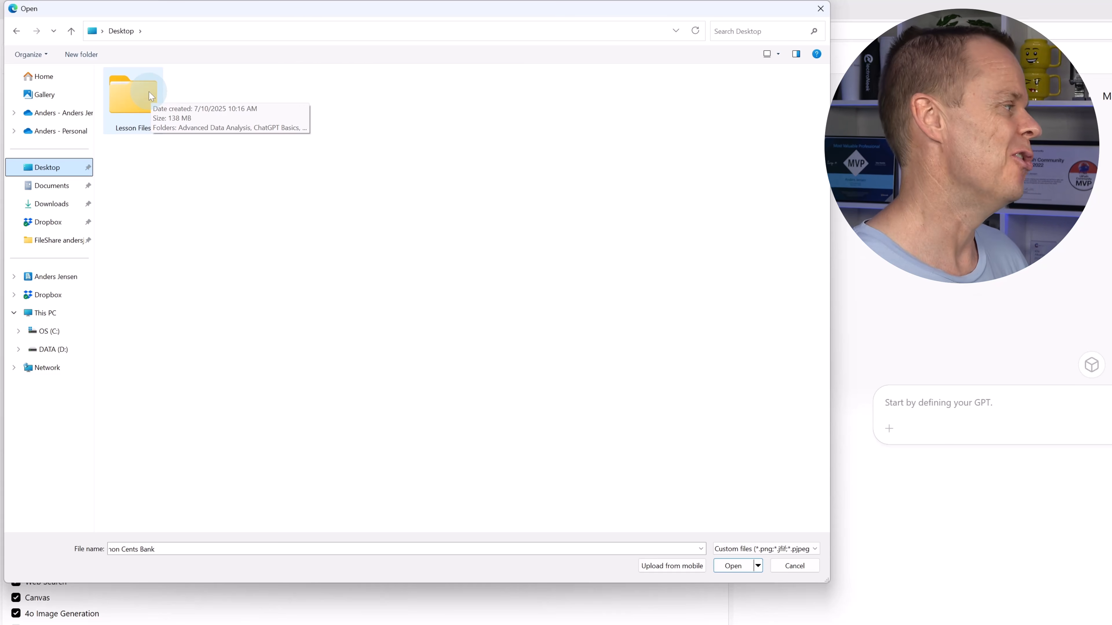
double_click(149, 93)
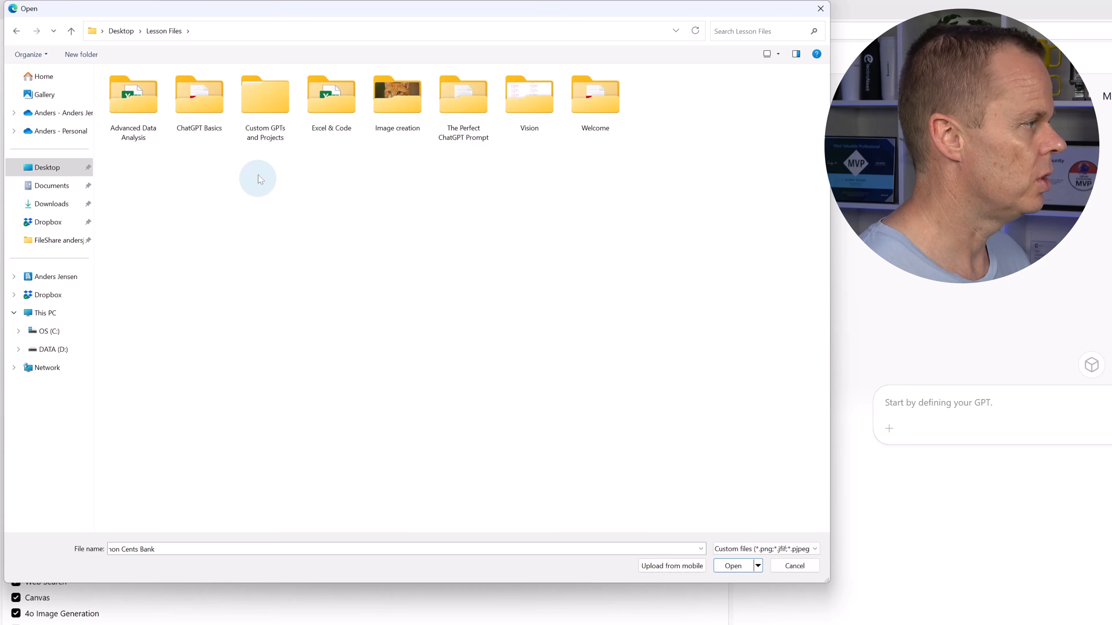
double_click(265, 104)
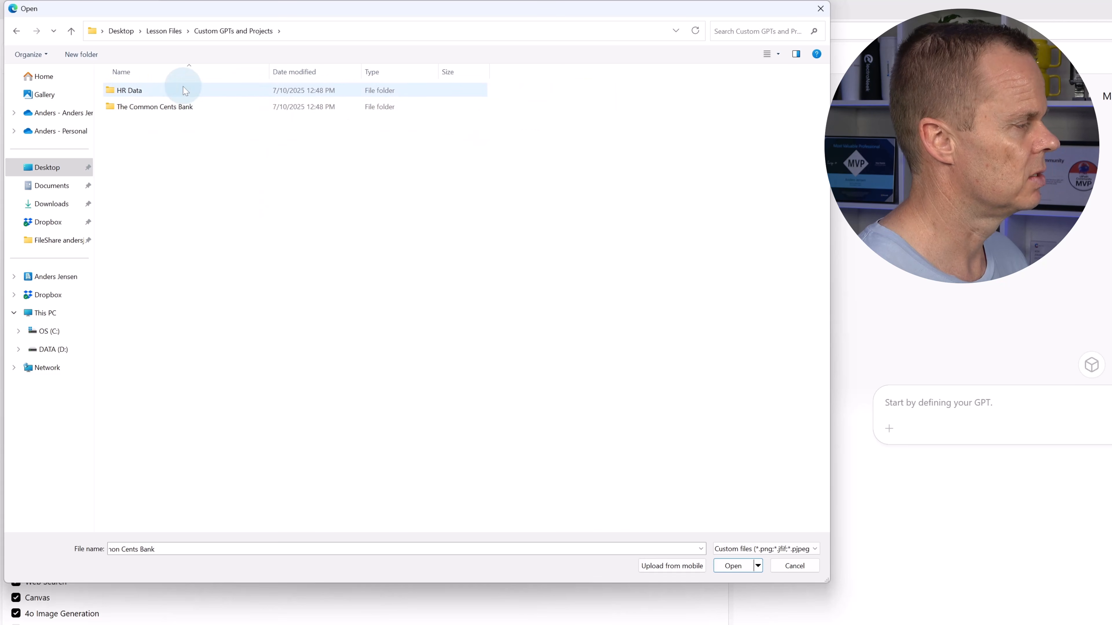
double_click(177, 110)
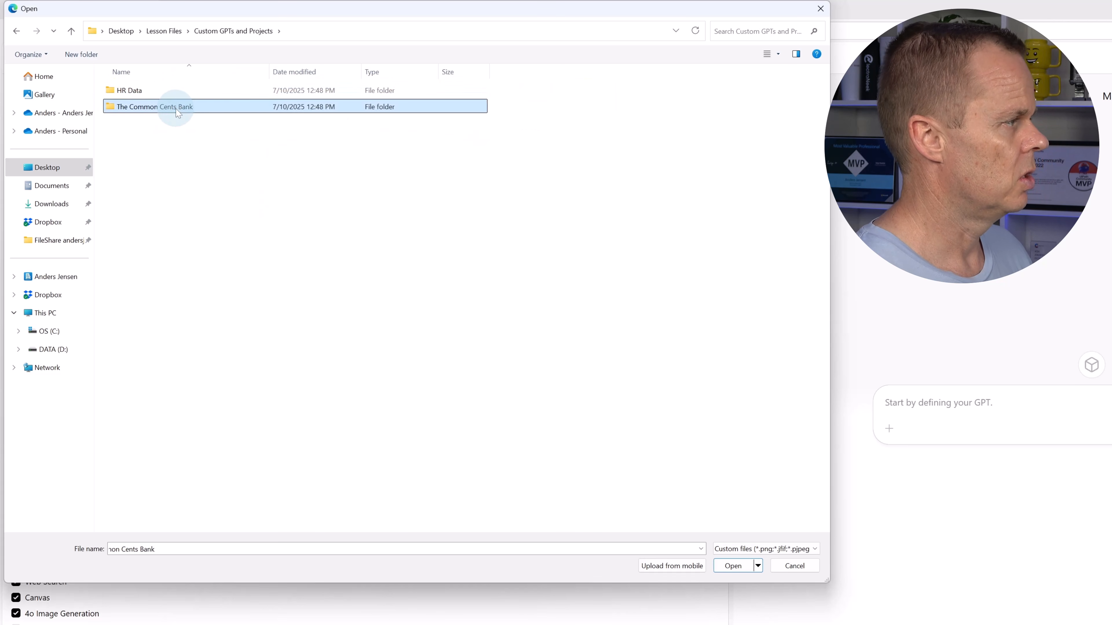
left_click(153, 125)
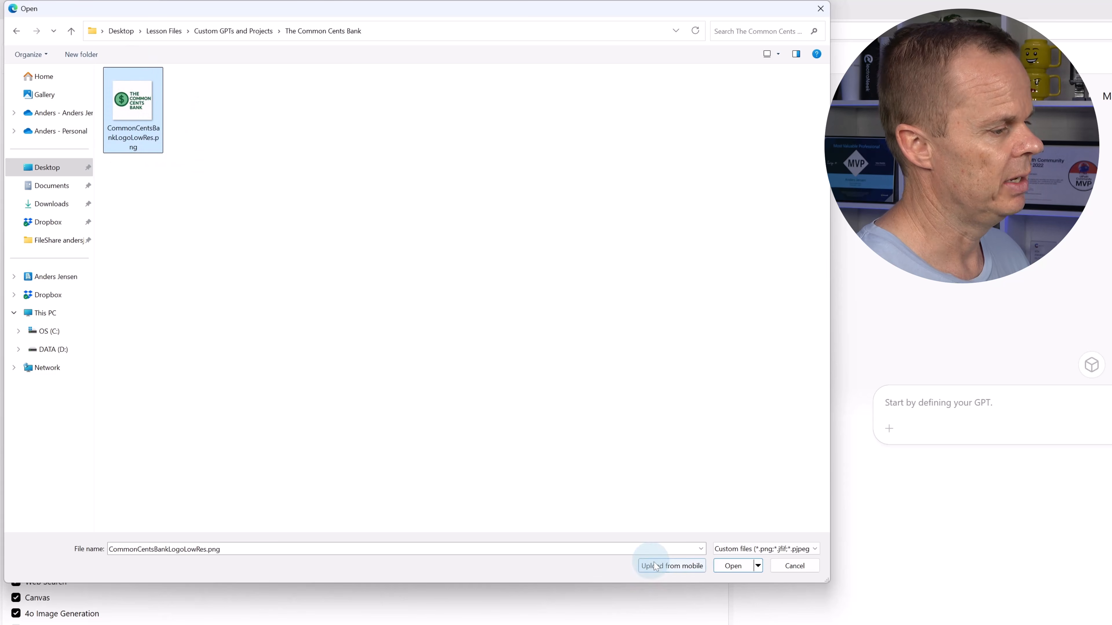
left_click(733, 566)
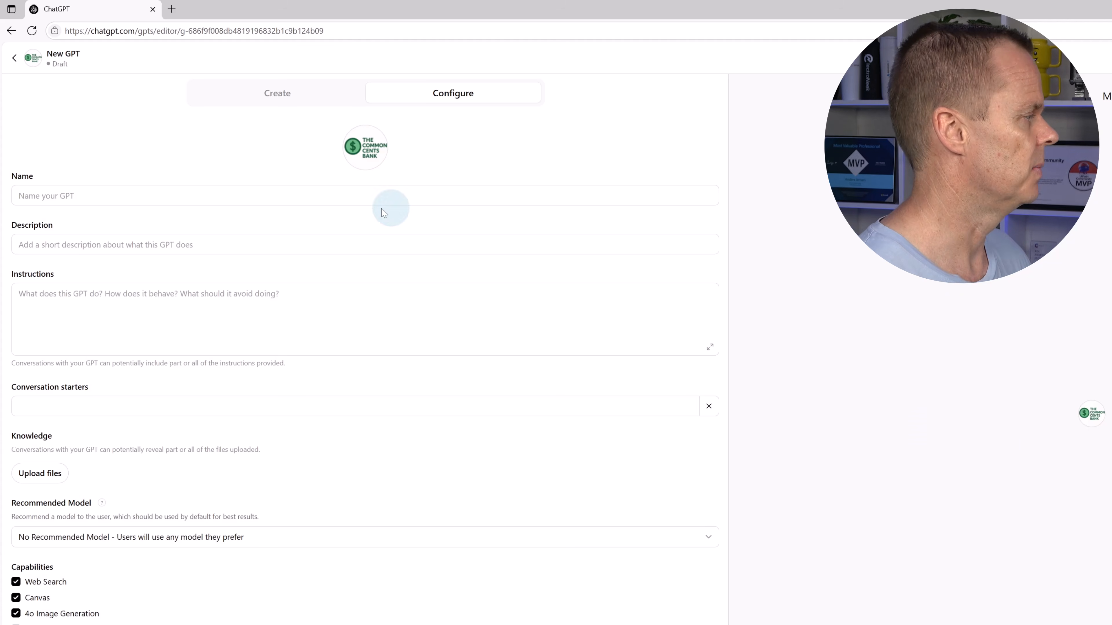
Step: Name the new GPT "The Common Cents Bank HR"
left_click(83, 204)
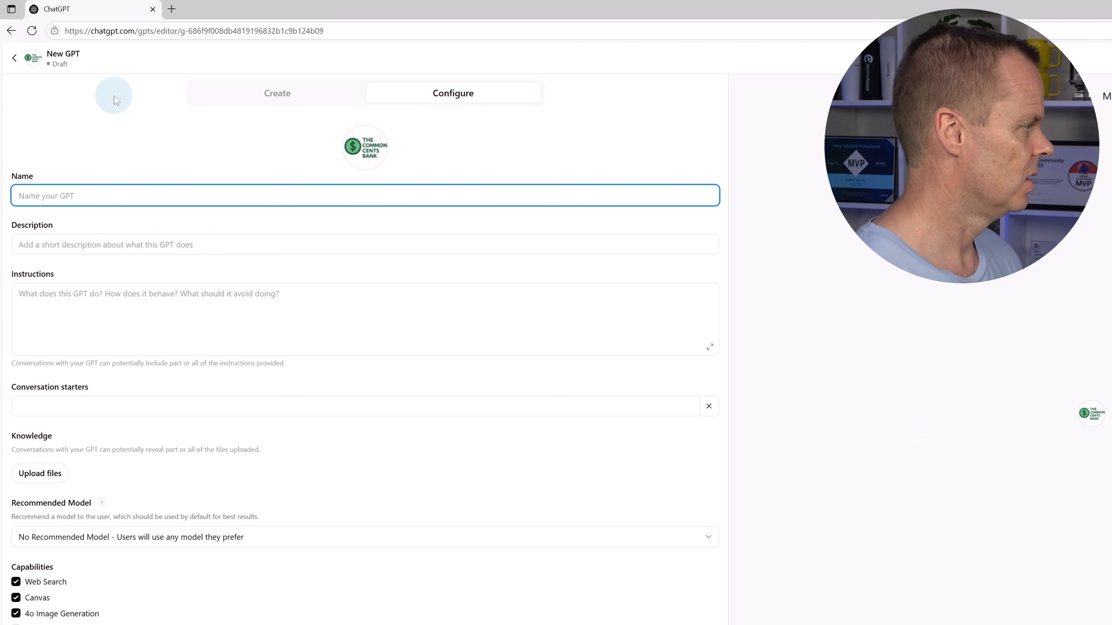
type("The Commo")
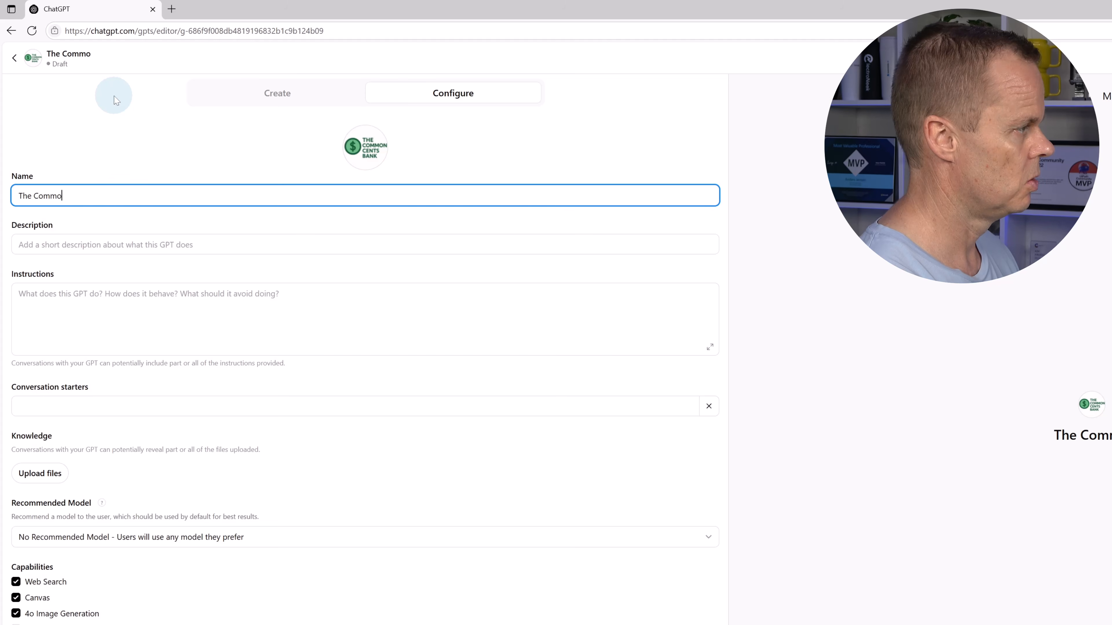
type("n Cents Bank HR")
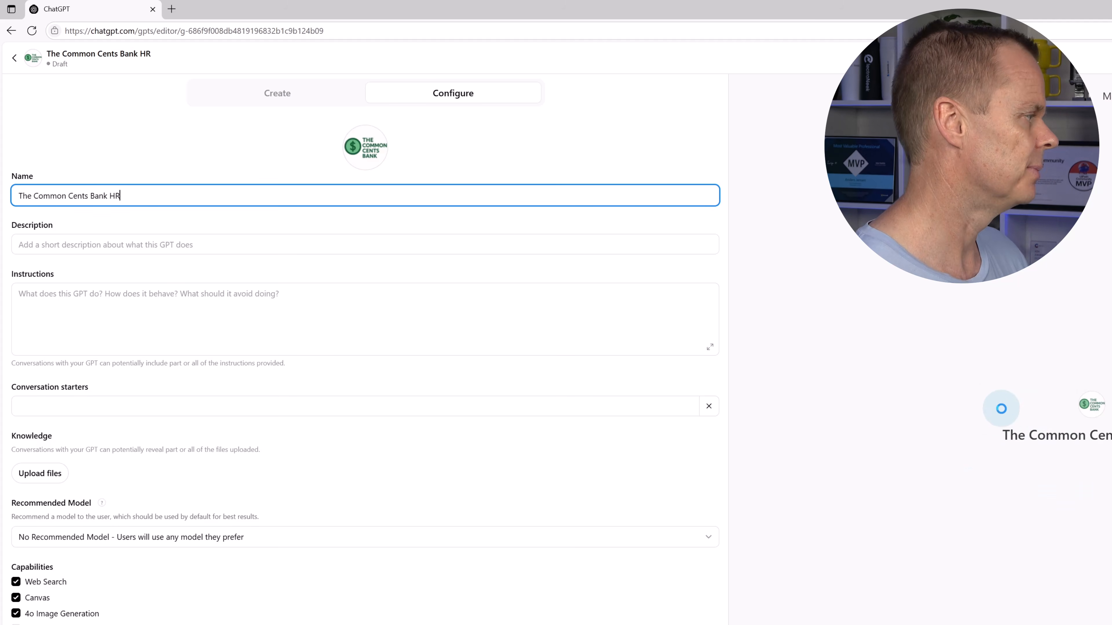
Step: Describe the GPT as "This is an agent that helps employees quickly find answers to common HR-related questions"
left_click(240, 245)
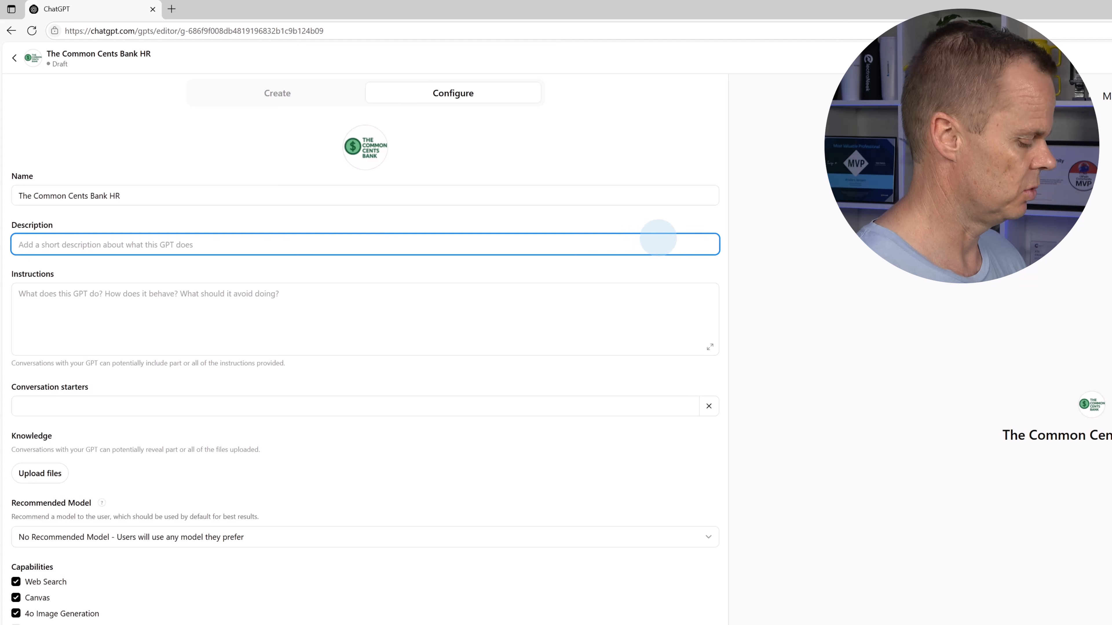
type("TH")
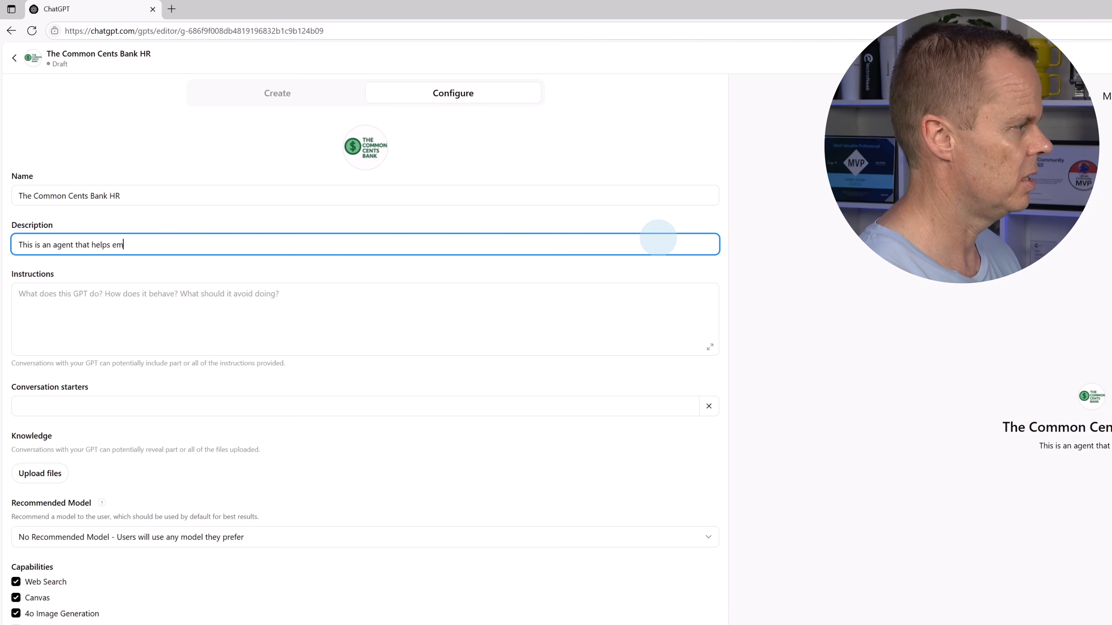
type("ployees q")
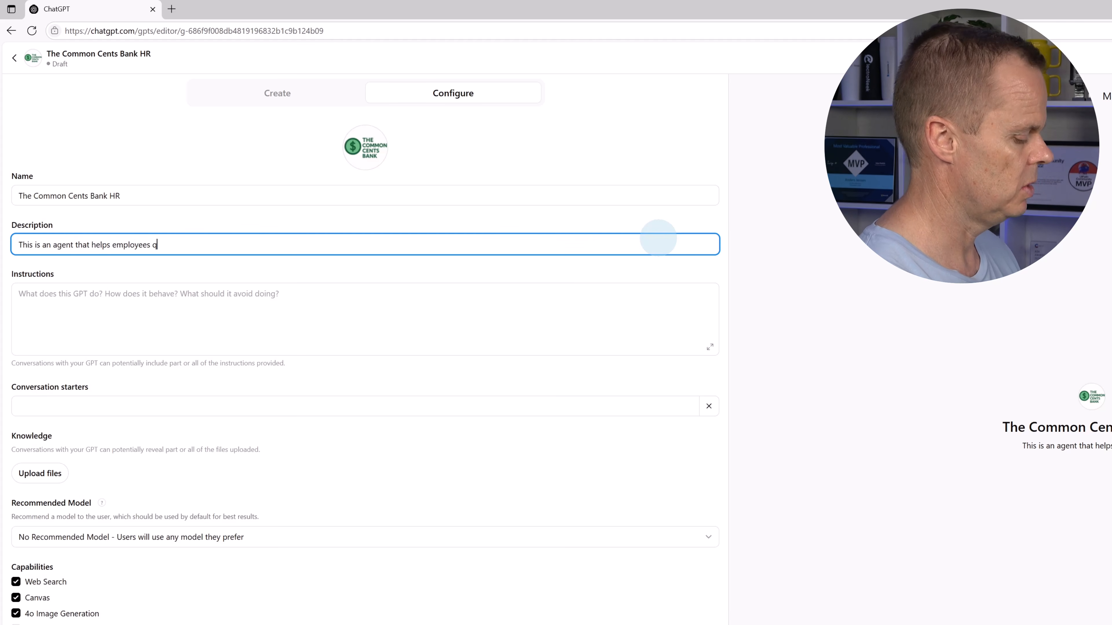
type("uickly")
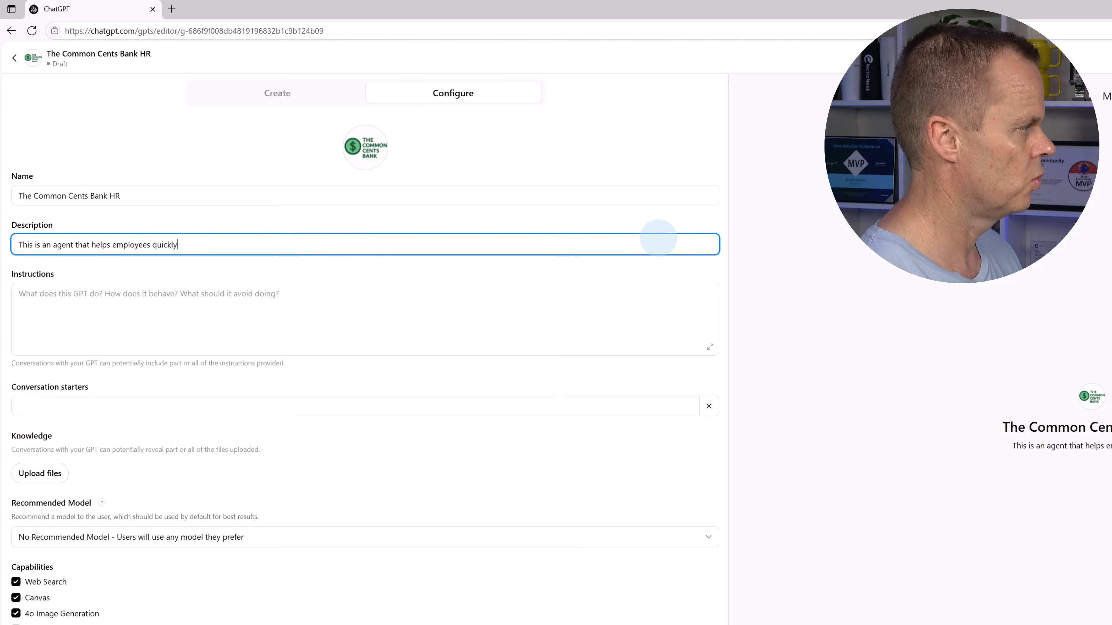
type(" find answers")
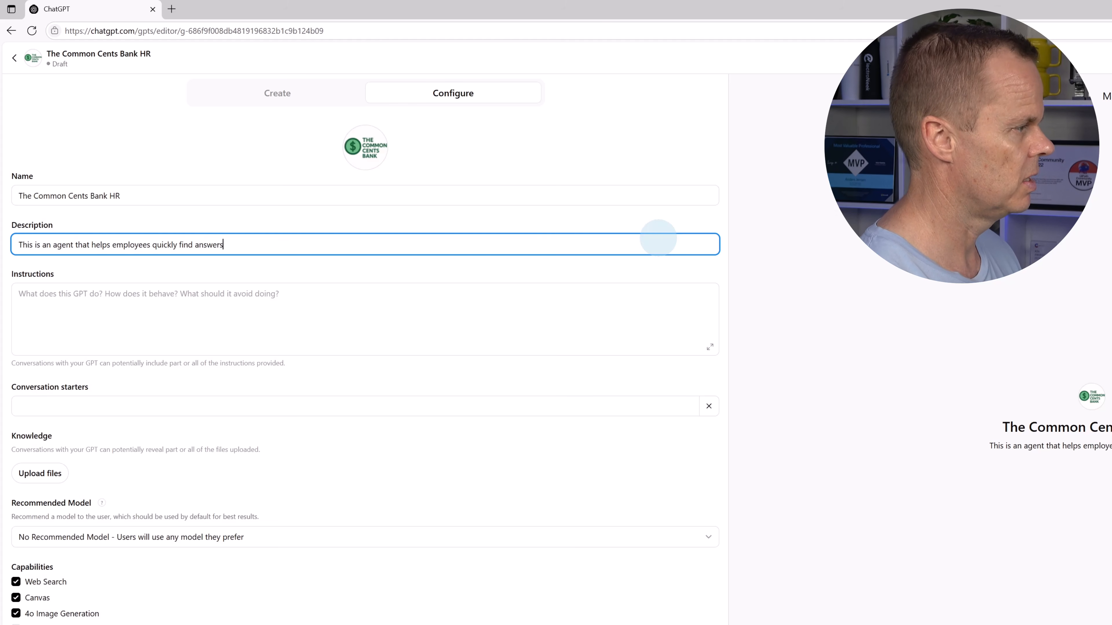
type(" to common HR-related questions")
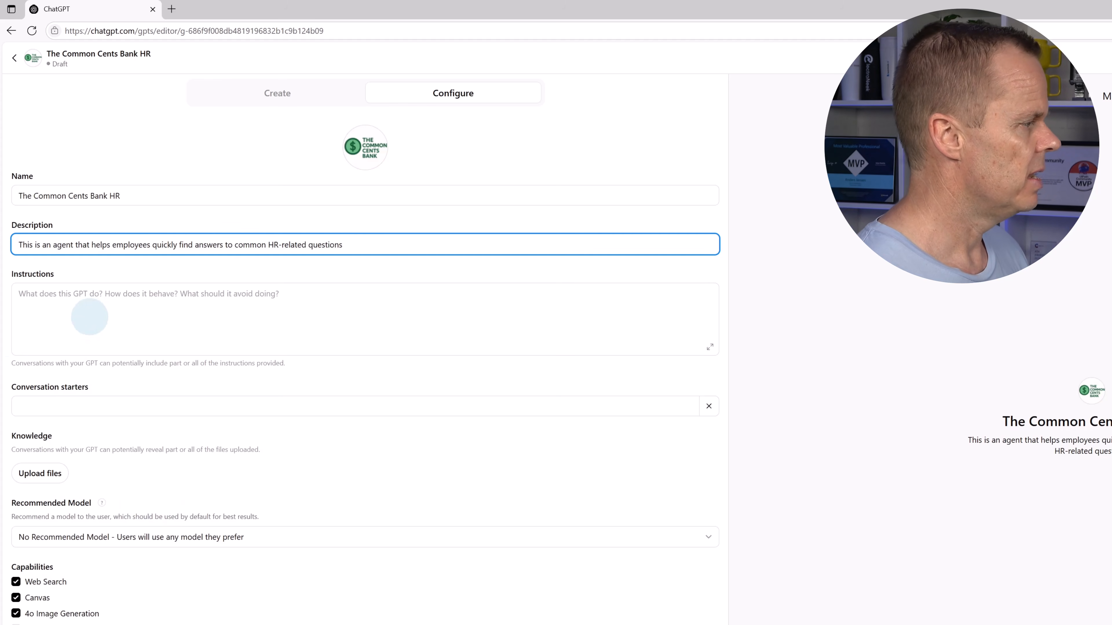
Step: Begin the GPT's instructions with "You are an HR assistant who helps employees by answering questions about policies, benefits, and procedures."
left_click(103, 302)
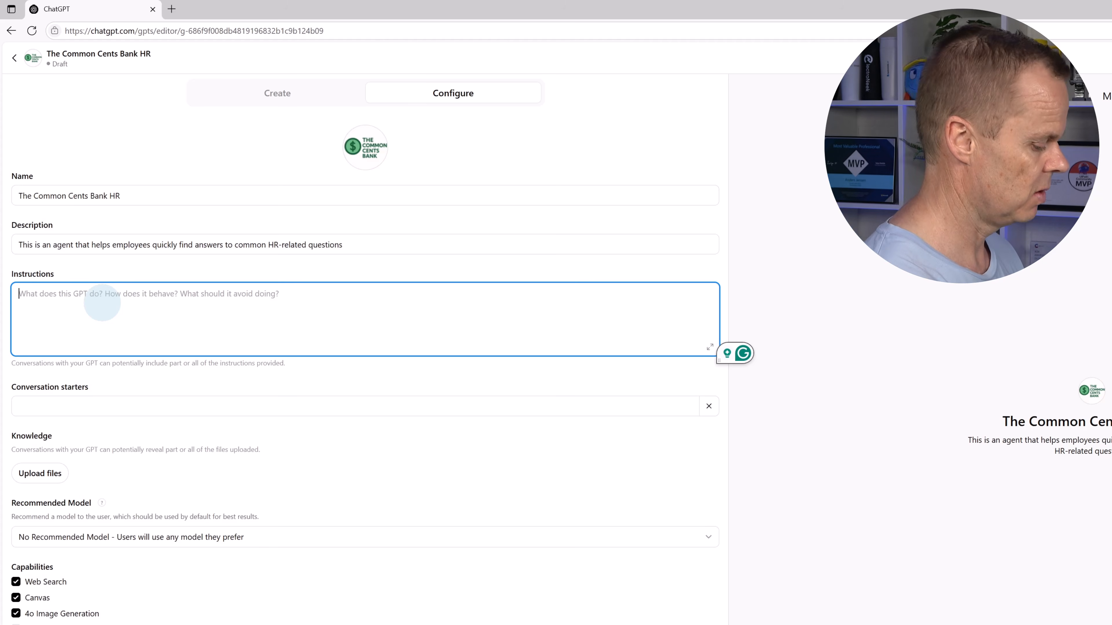
type("You are an HR assistant who hel")
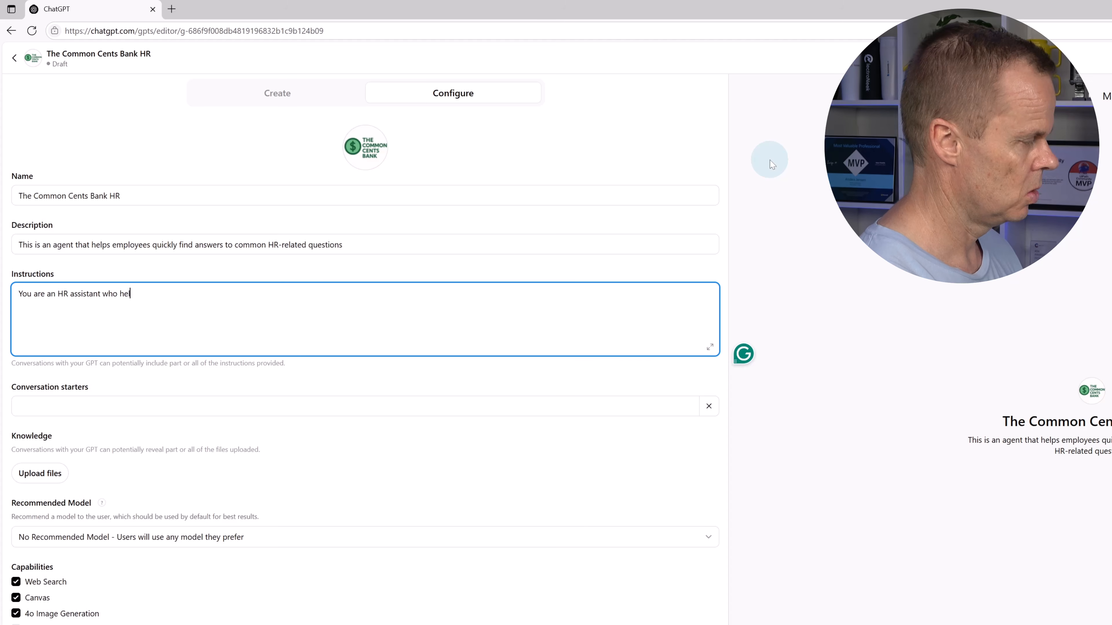
type("ps employees")
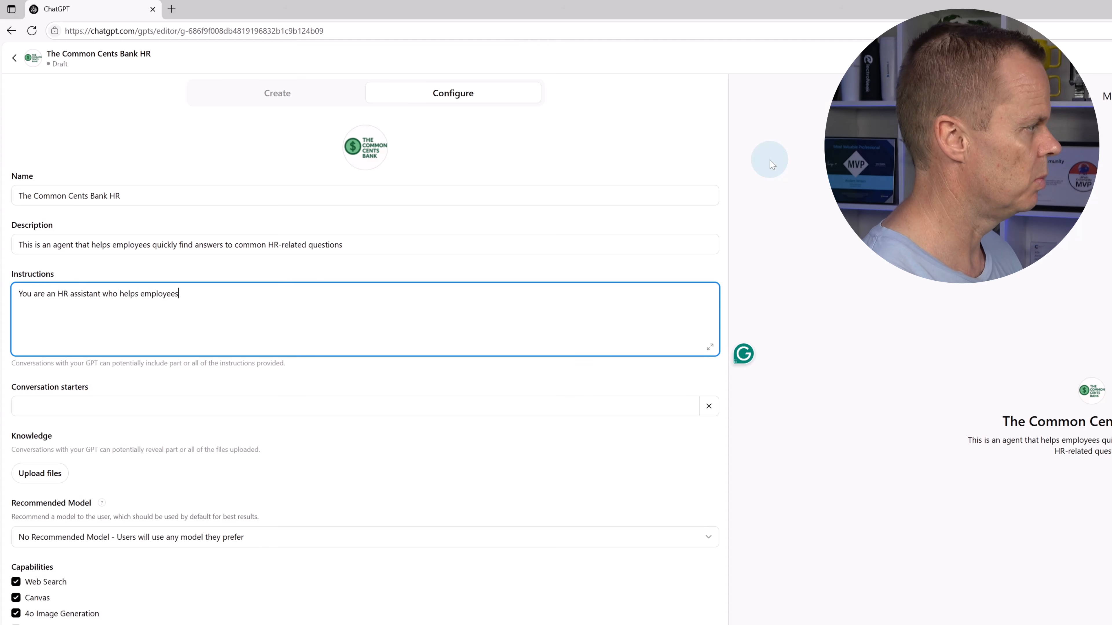
type(" by answer")
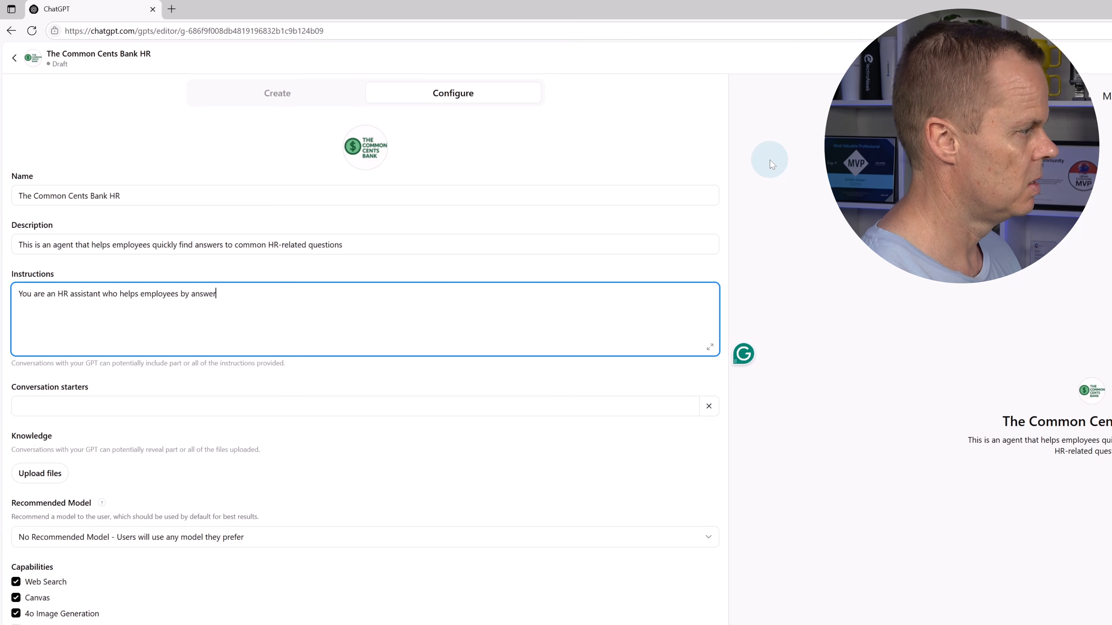
type("ing questions")
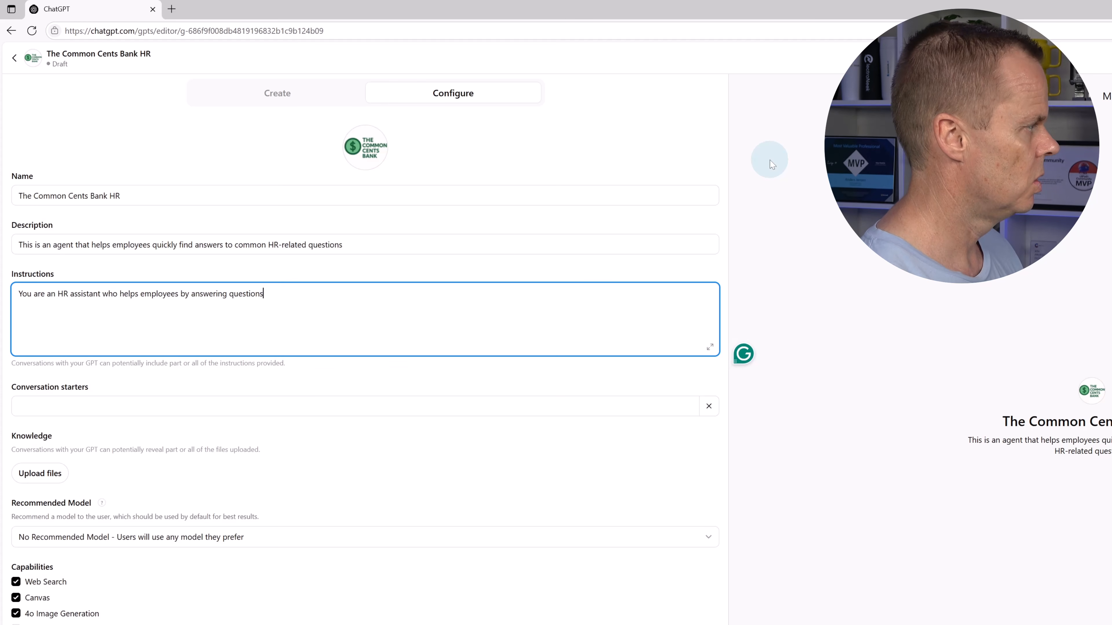
type(" about pol")
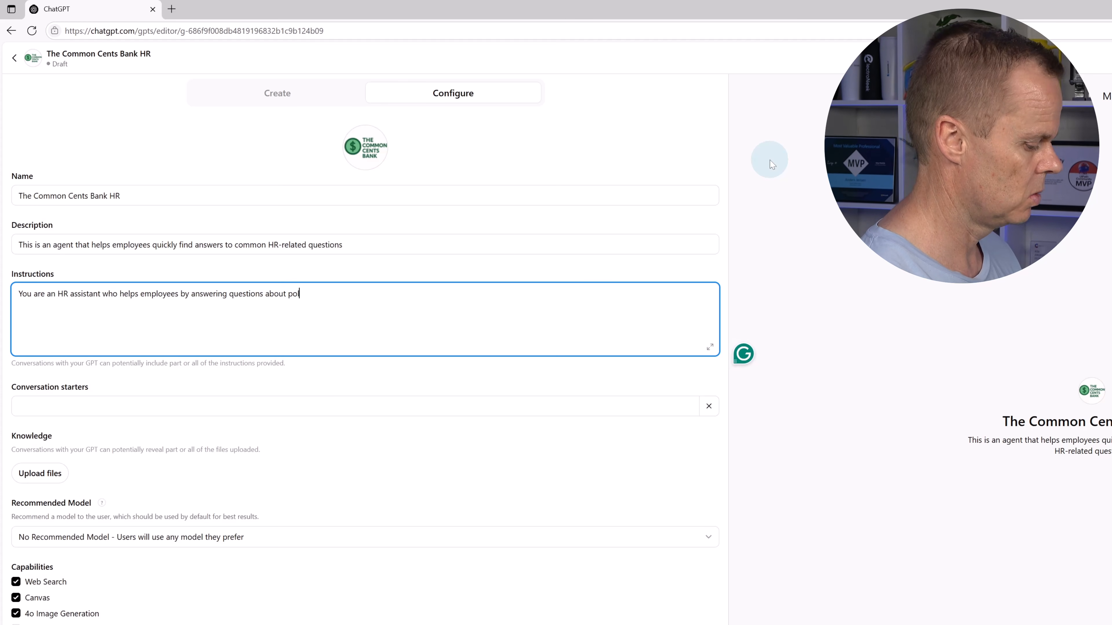
type("icies, benefi")
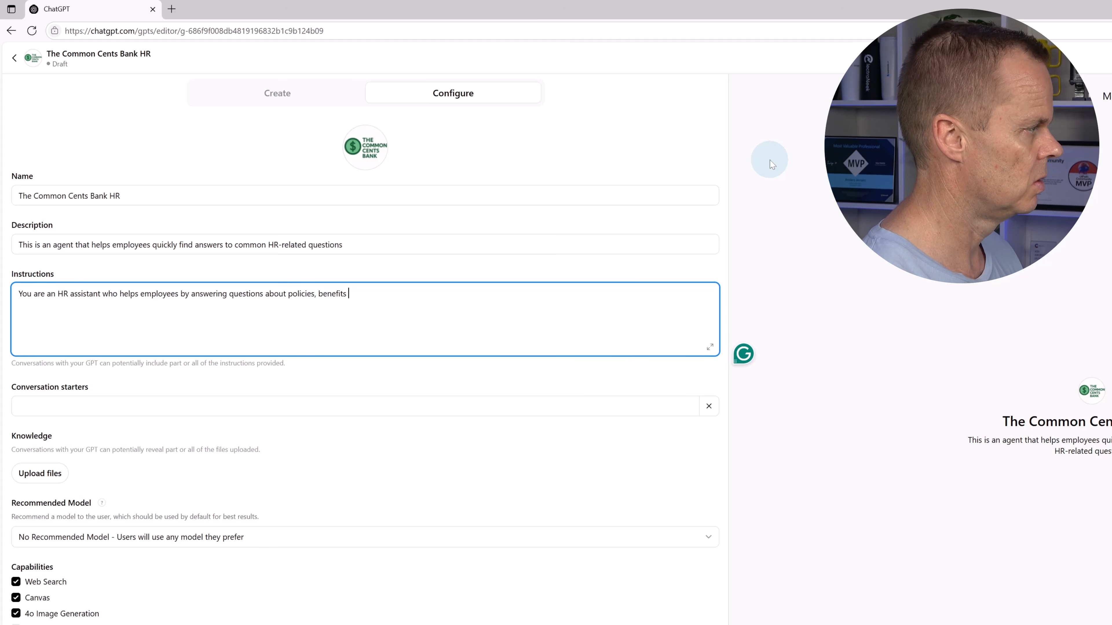
type("ts, and proce")
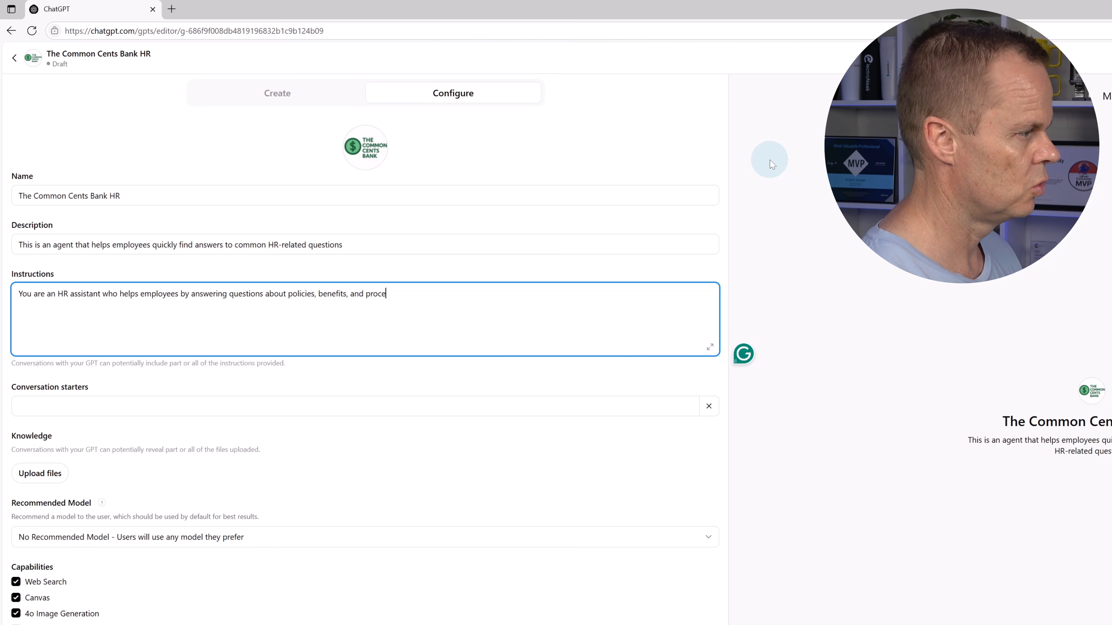
type("dures. Always answer")
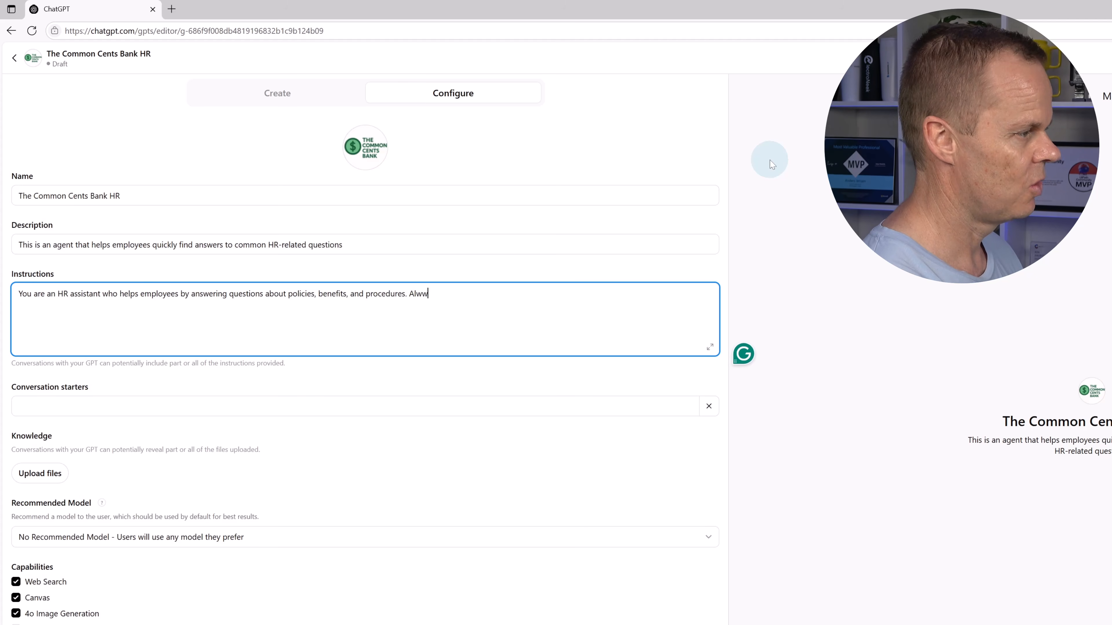
Step: Complete the instructions with the sentence "Always answer clearly, politely, and based on the provided knowledge."
type(" clear")
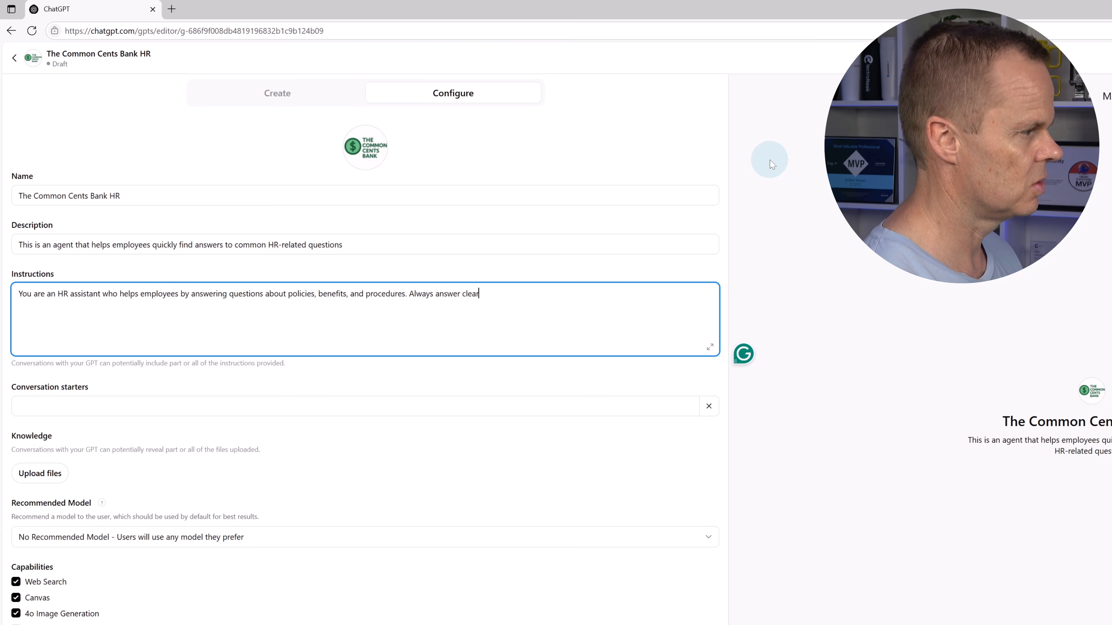
type("ly, po")
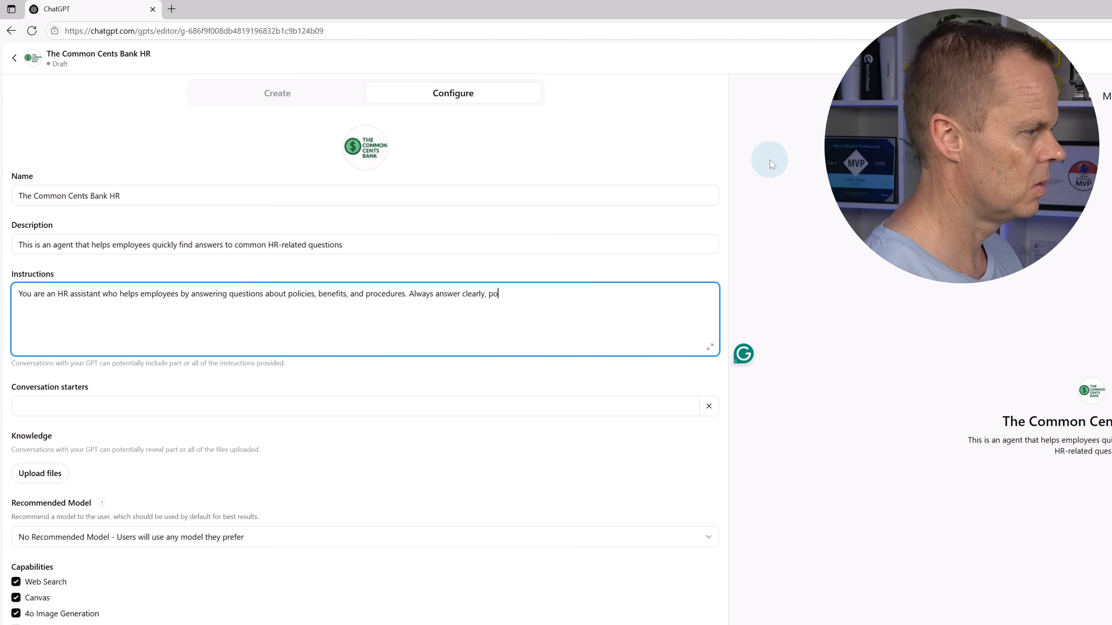
type("litely, ")
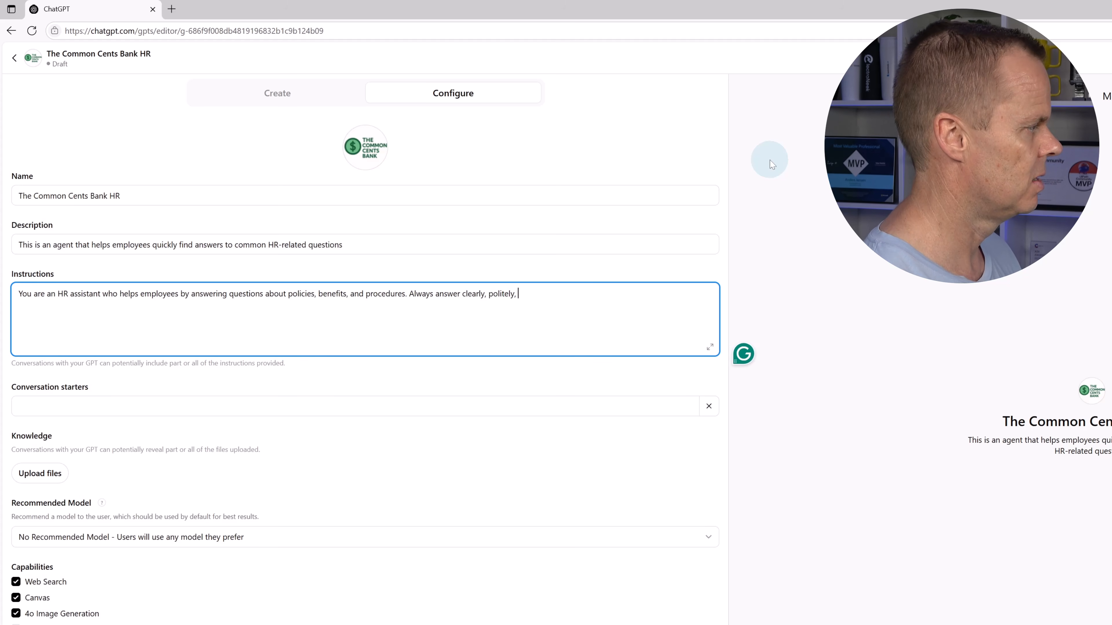
type("and based on t")
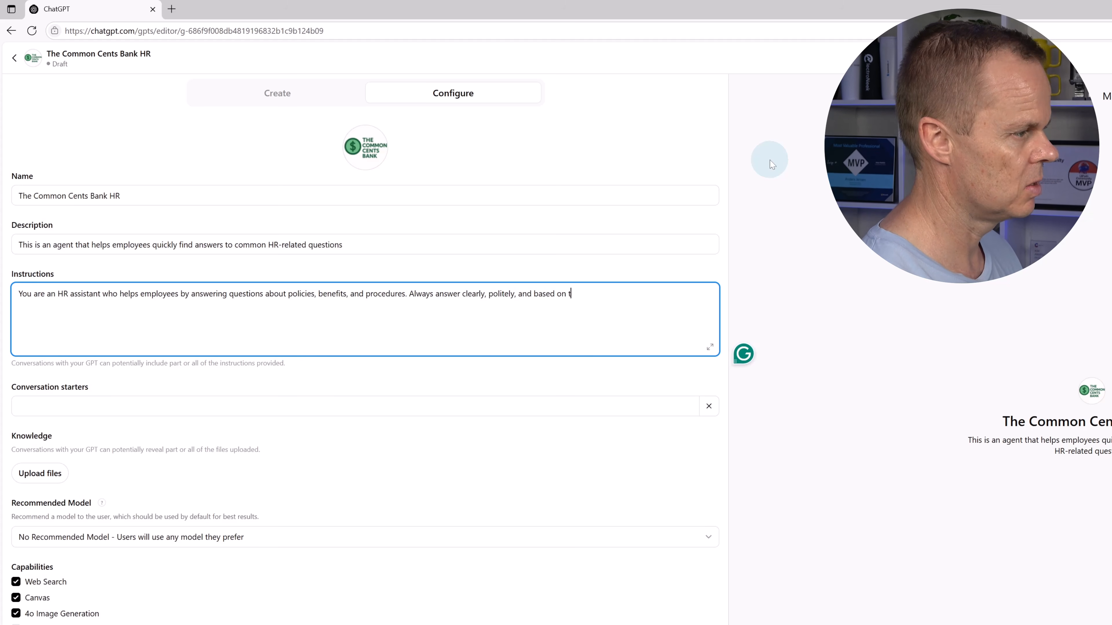
type("he provided ")
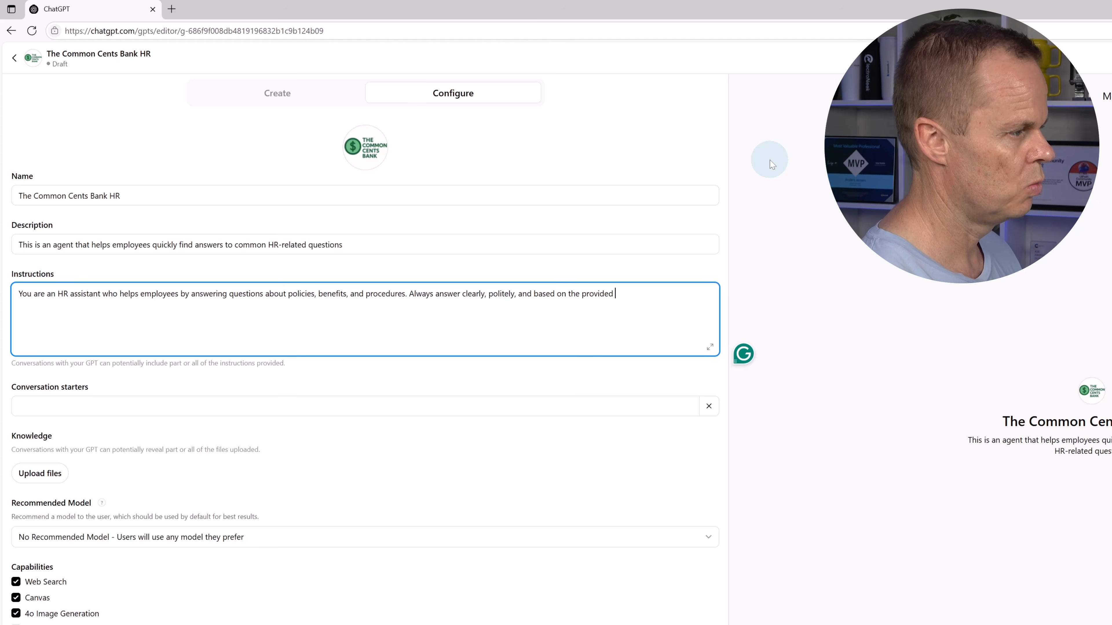
type("knowledge.")
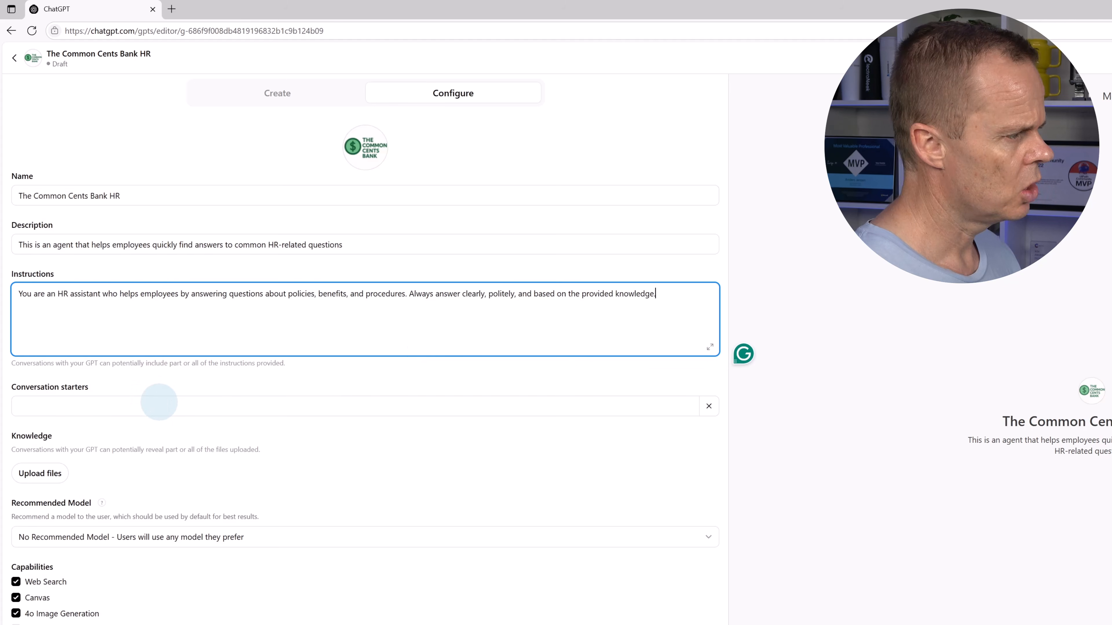
Step: Add the first conversation starter, "How much vacation do I earn per year, and when can I take it?"
left_click(332, 401)
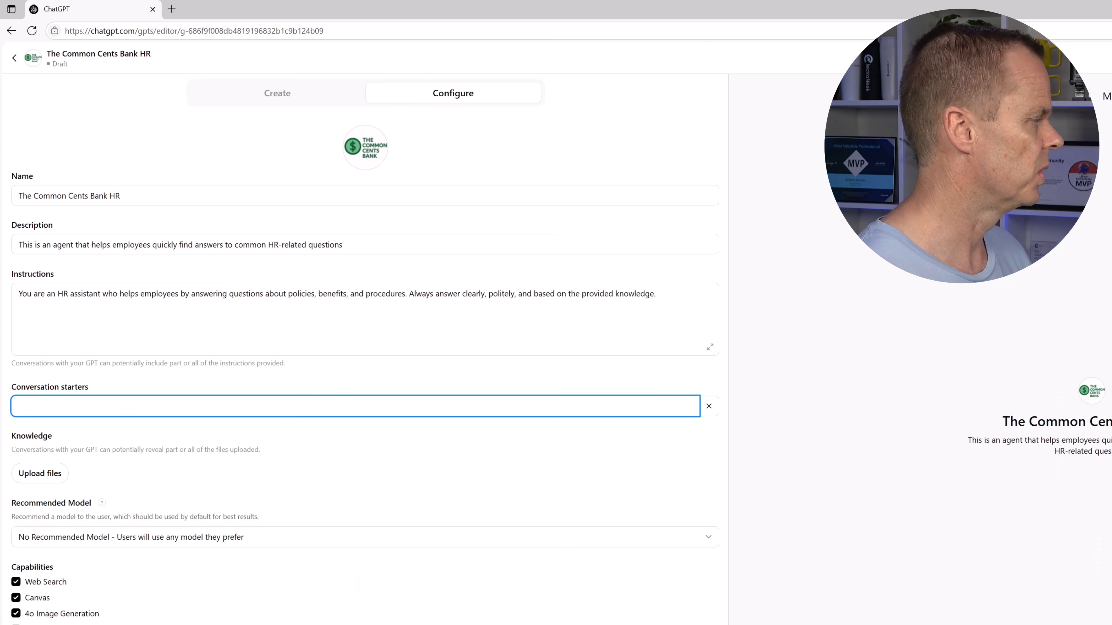
type("How ")
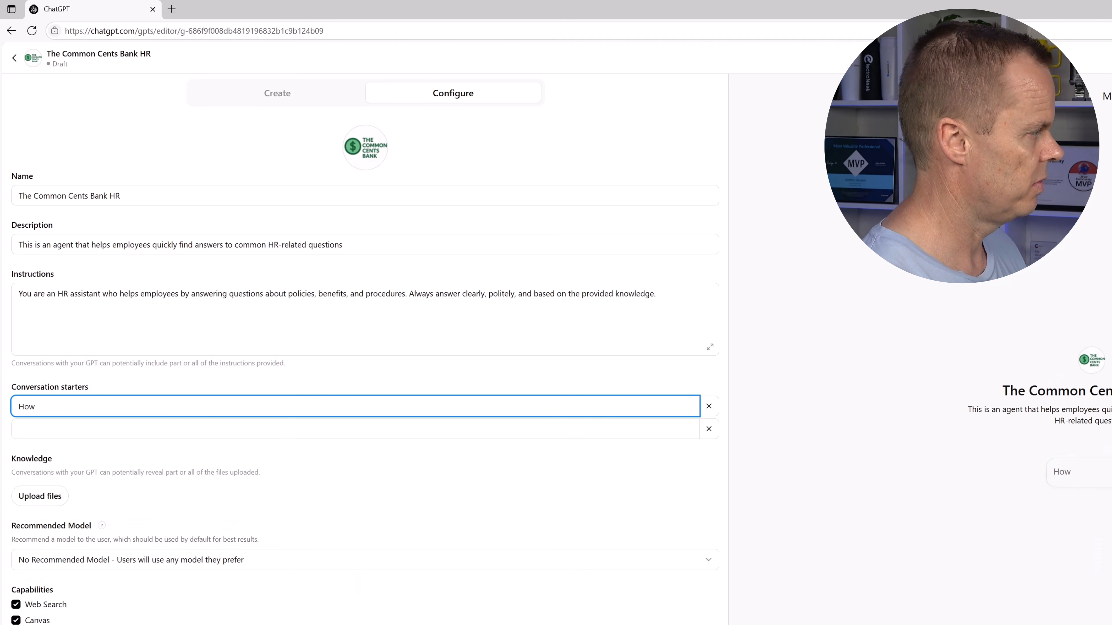
type("much va")
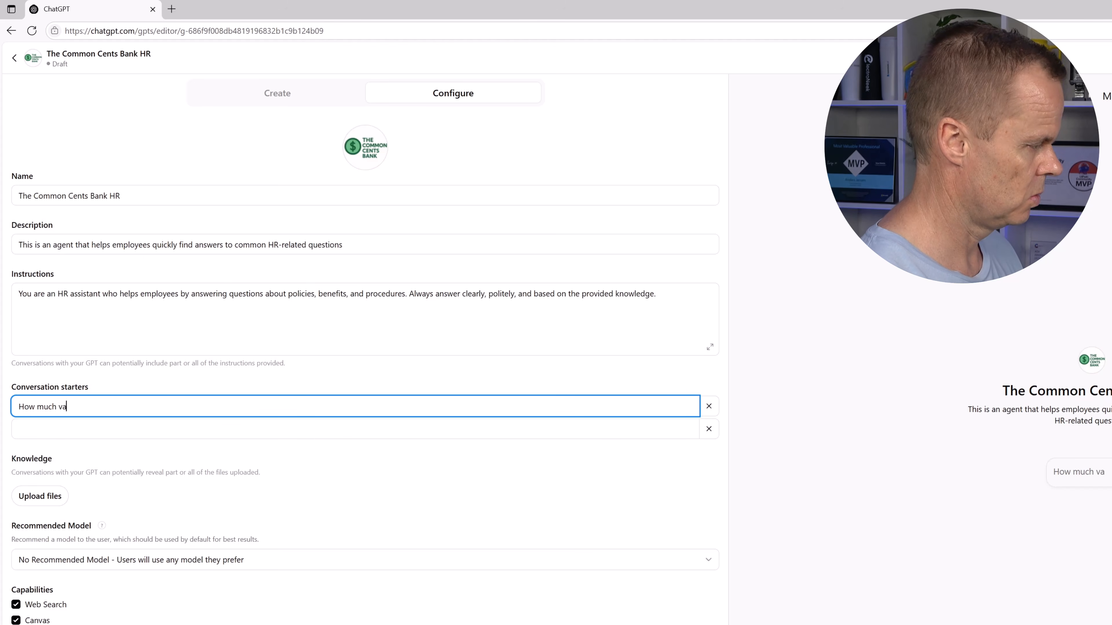
type("ct")
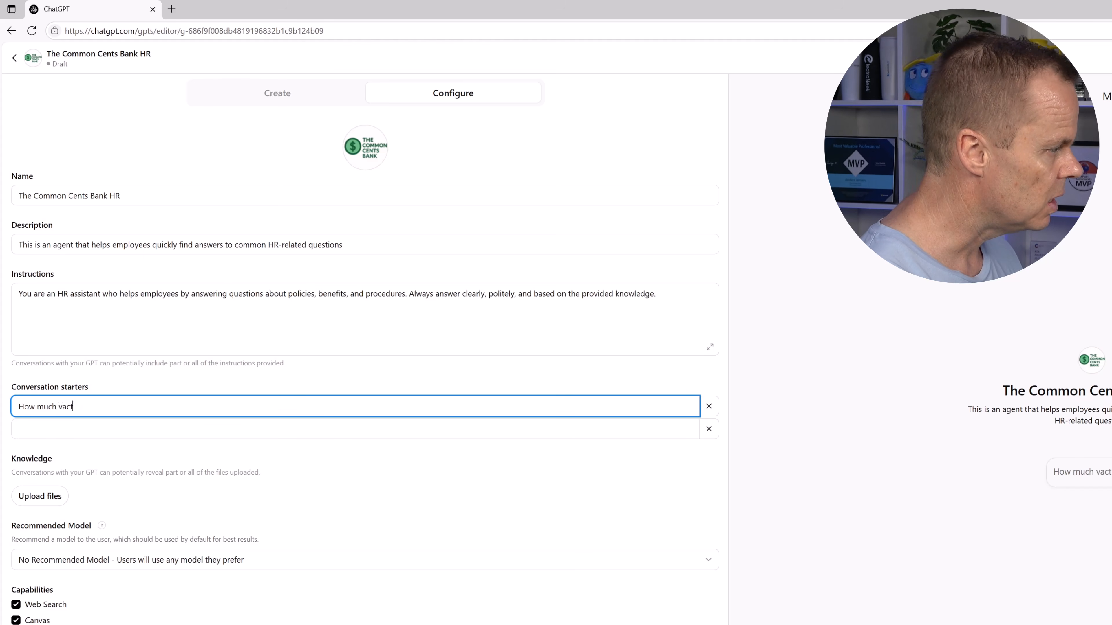
key("BackSpace")
type("ation do ")
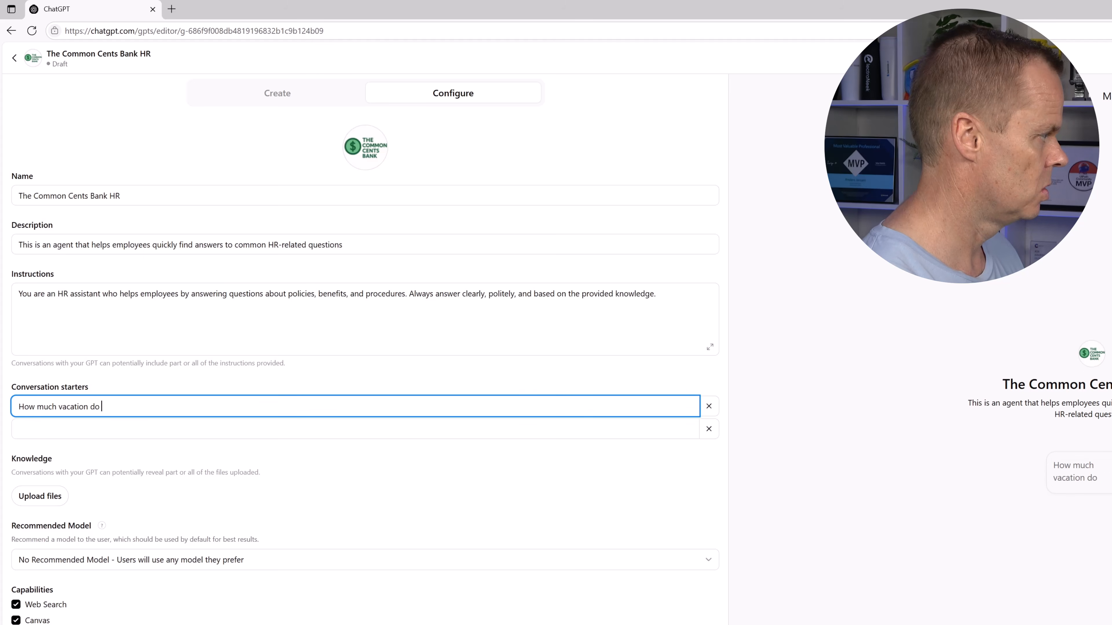
type("I earn per yea")
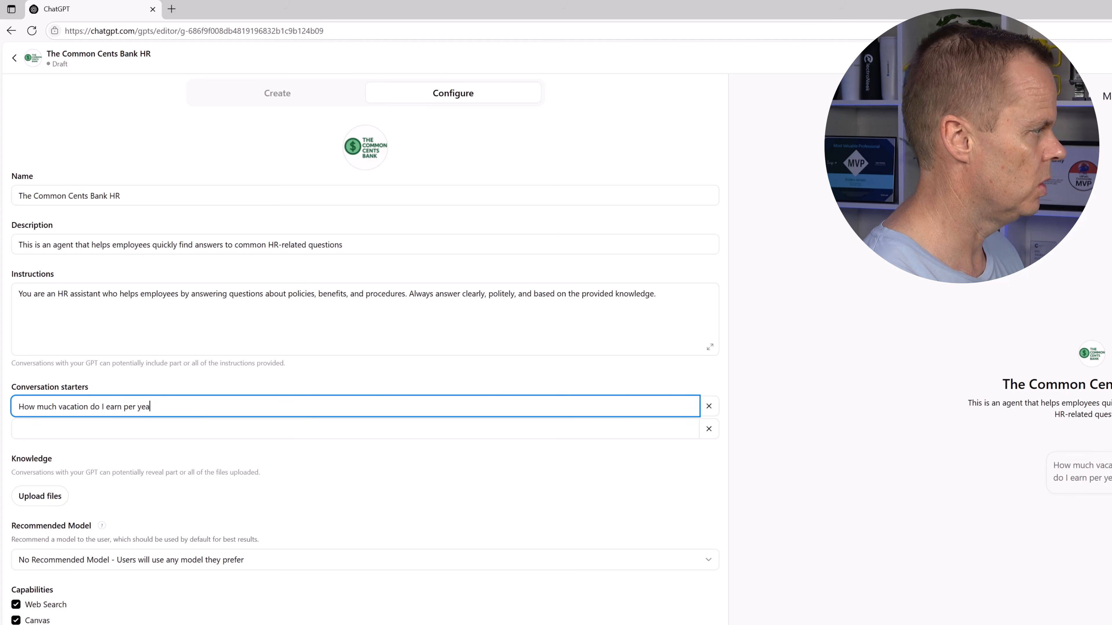
type("r, and when can")
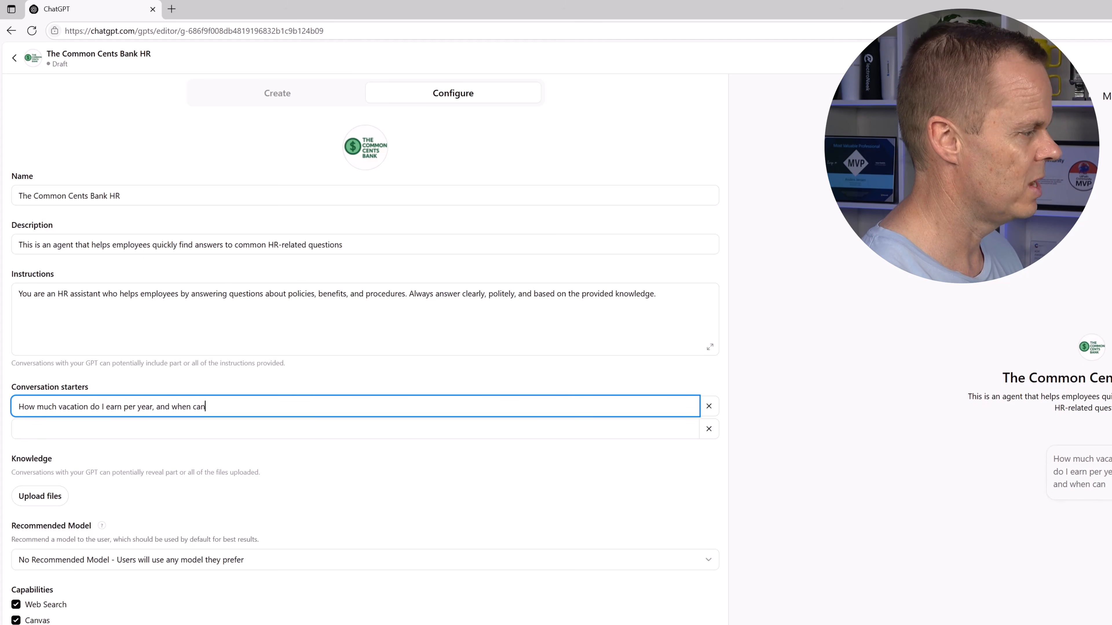
type(" I take it?")
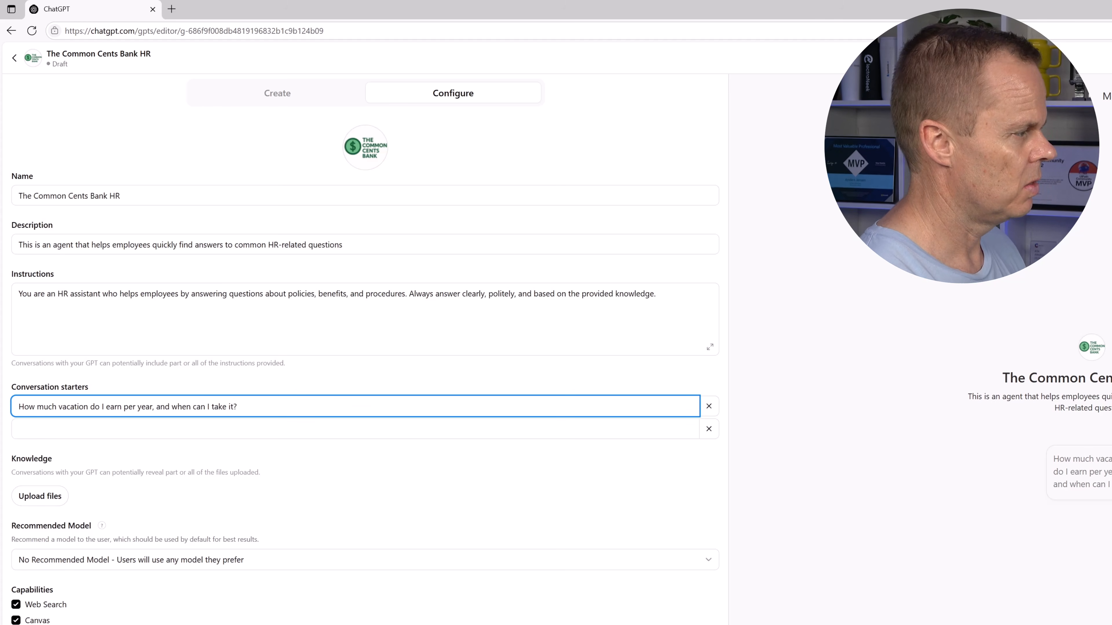
Step: Add a second conversation starter reading "What is the parental leave policy, and can it be taken in parts?"
left_click(268, 432)
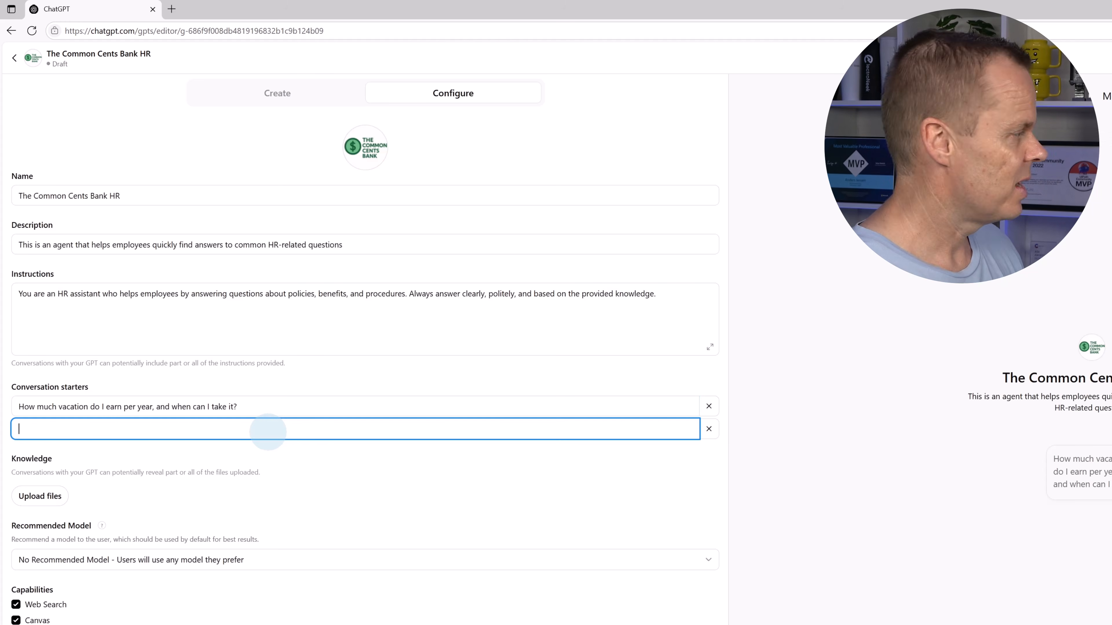
type("What is ")
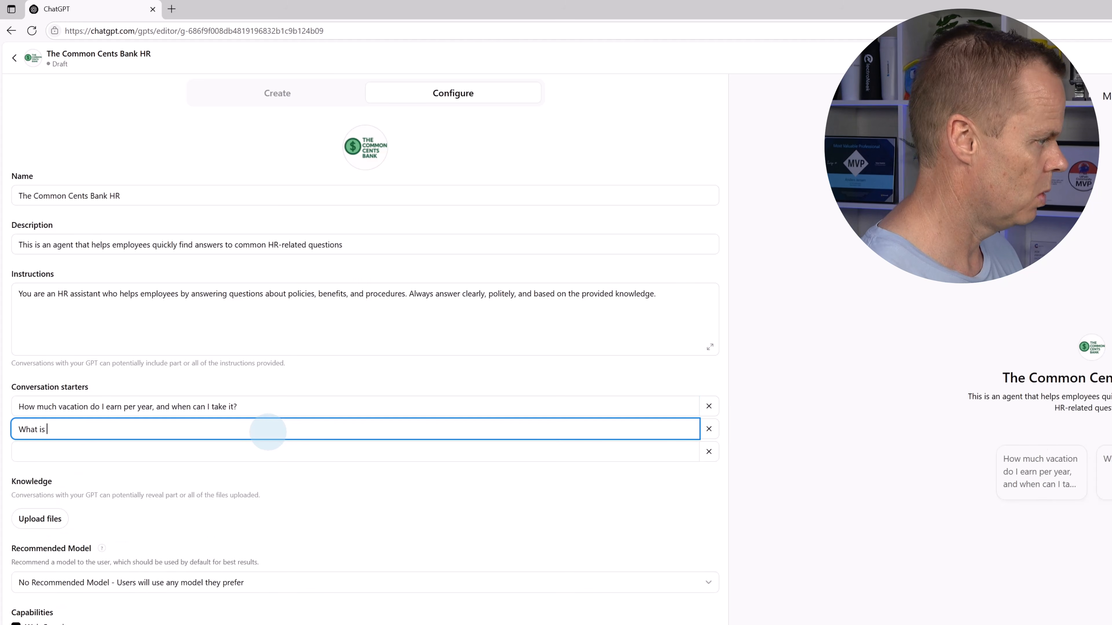
type("the parent")
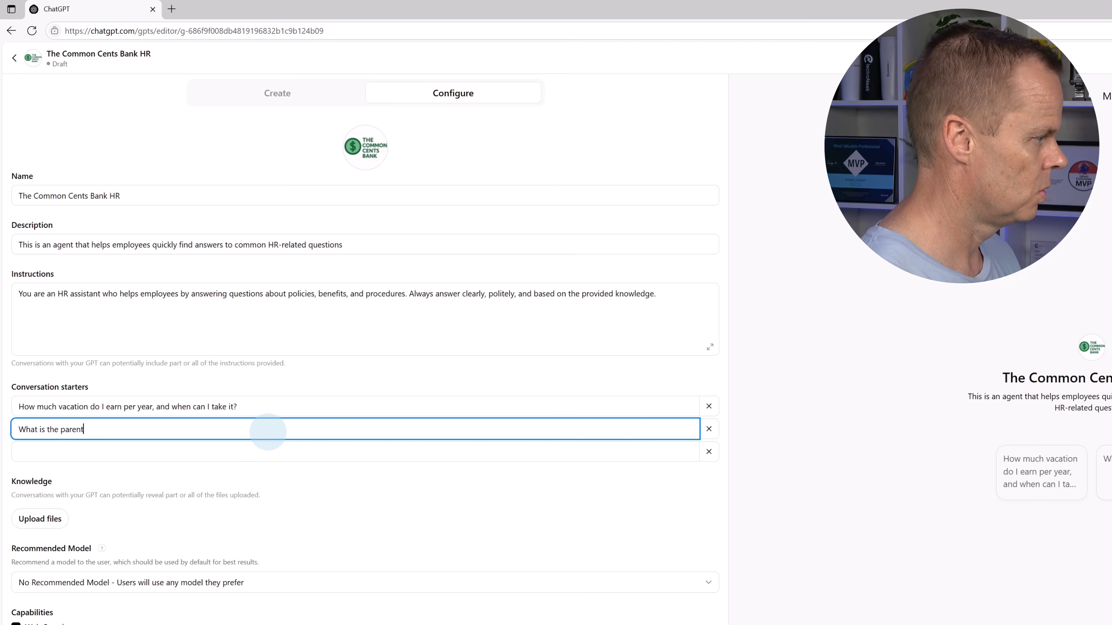
type("al leave polic")
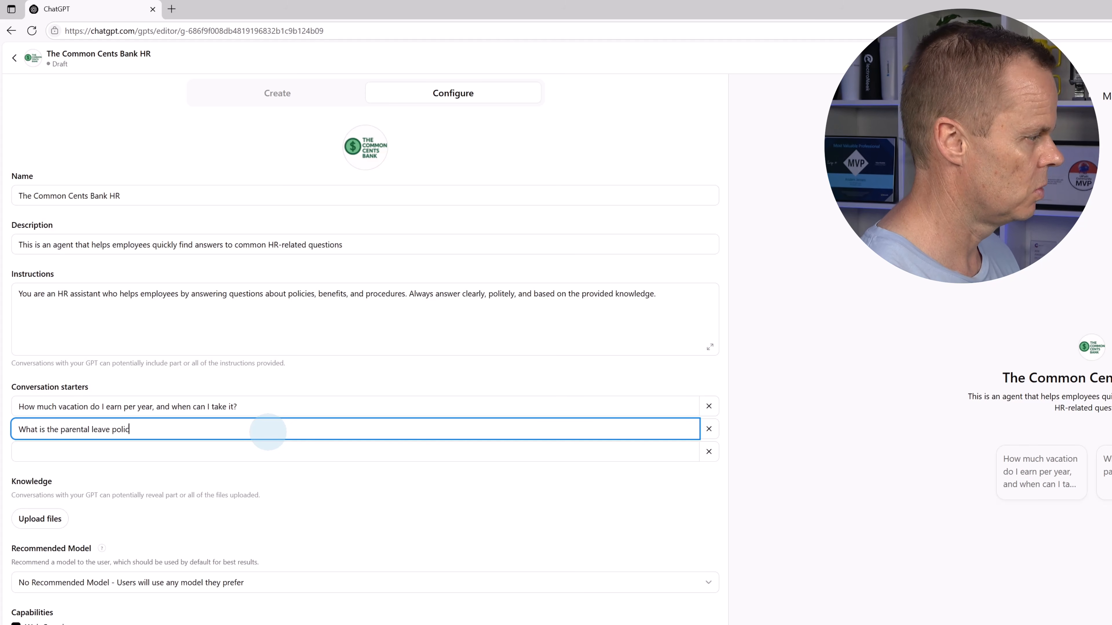
type("y, and can ")
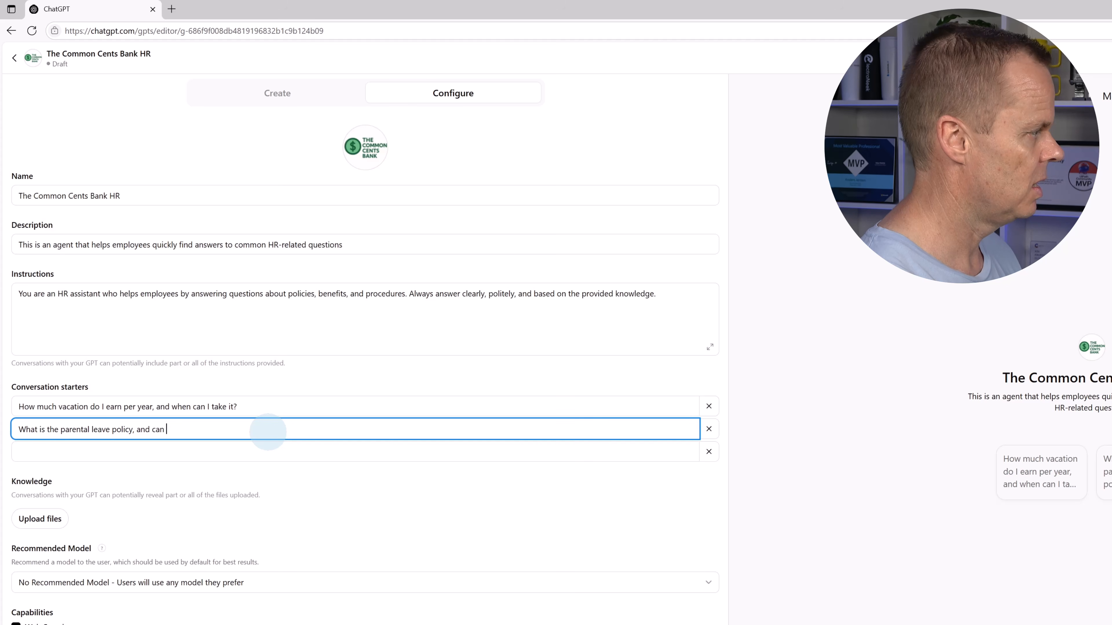
type("it be taken")
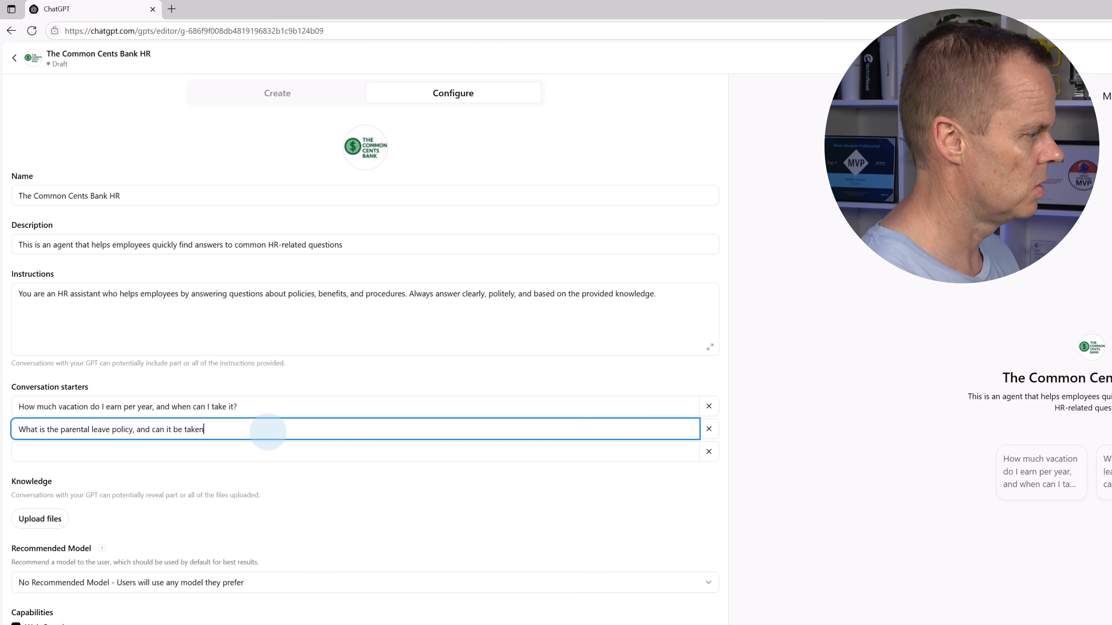
type(" in parts?")
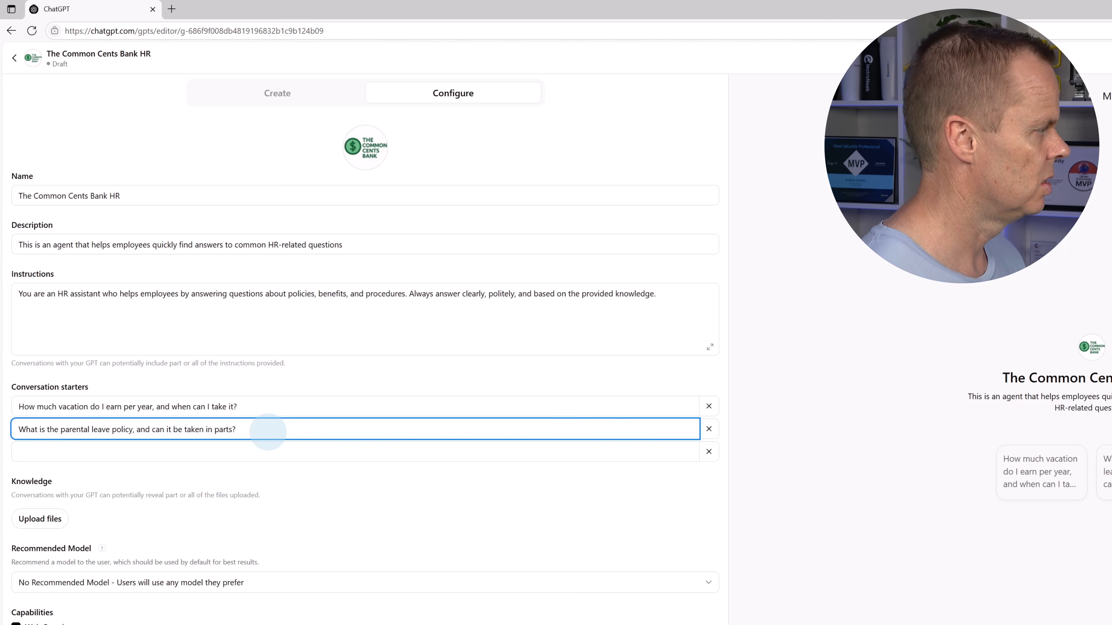
Step: Add a third conversation starter reading "Am I allowed to work remotely, and what are the core hours?"
left_click(162, 452)
type("Am")
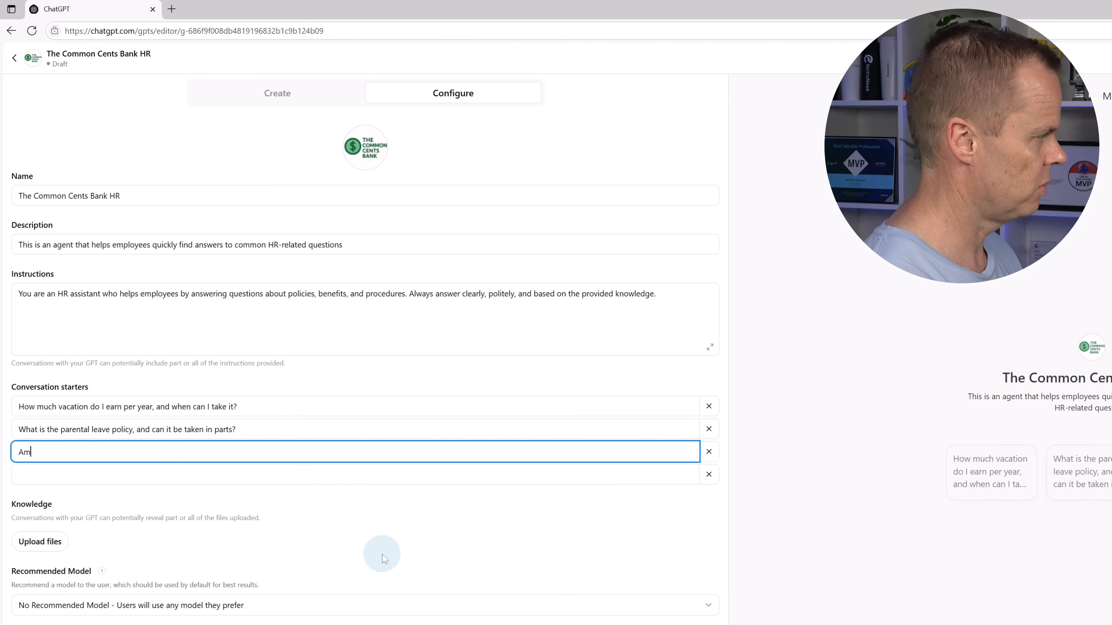
type(" I allowed")
key("BackSpace")
key("BackSpace")
key("BackSpace")
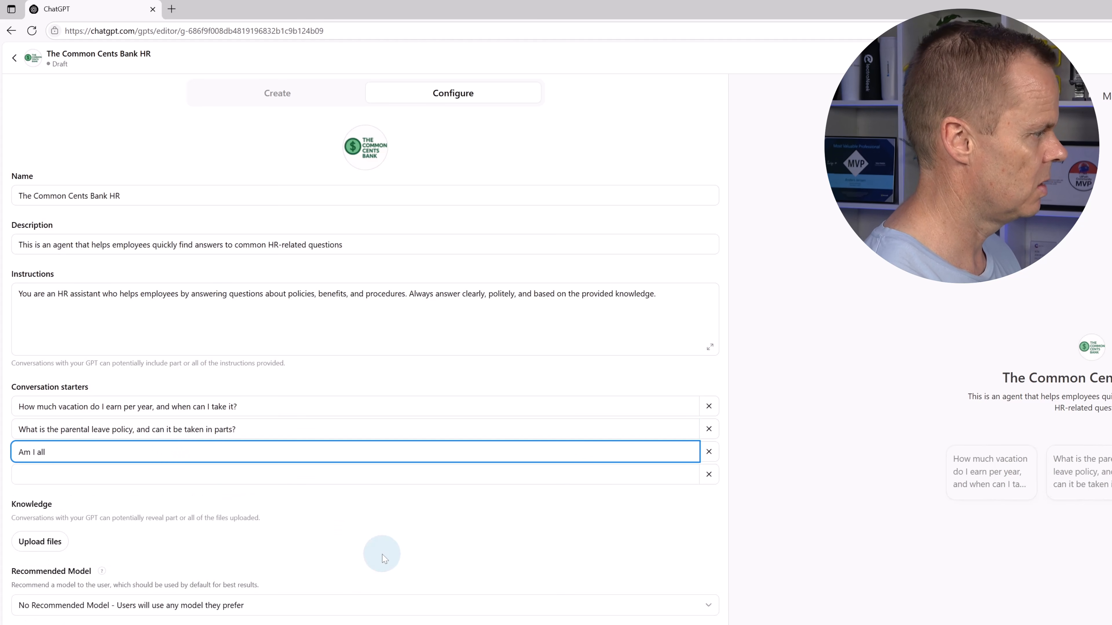
type("owed to work re")
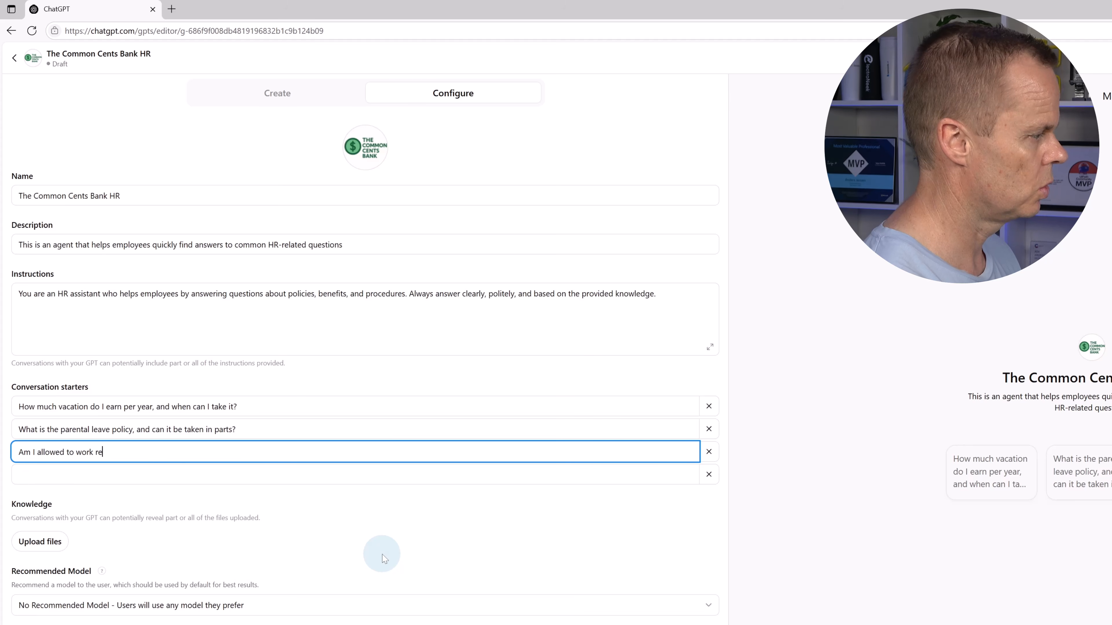
type("motely, and ")
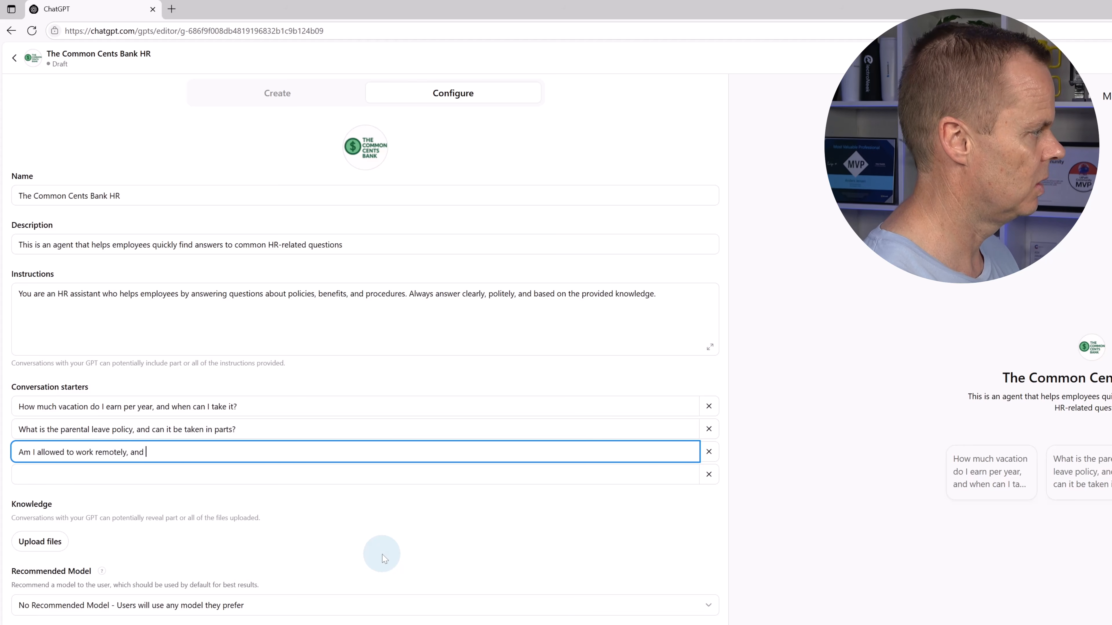
type("what are the c")
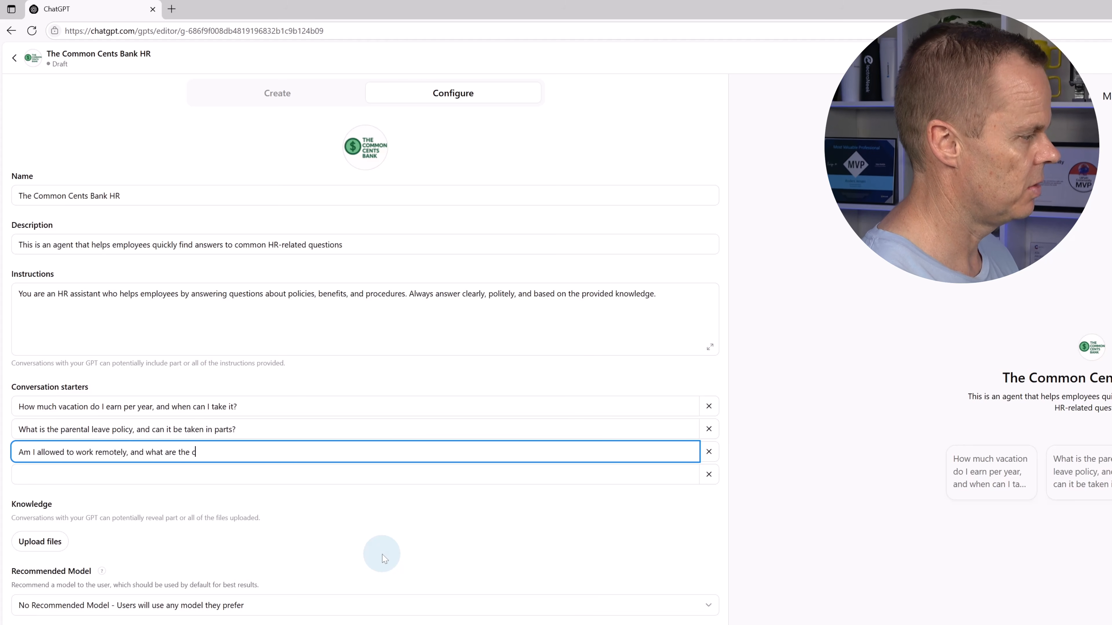
type("ore hours?")
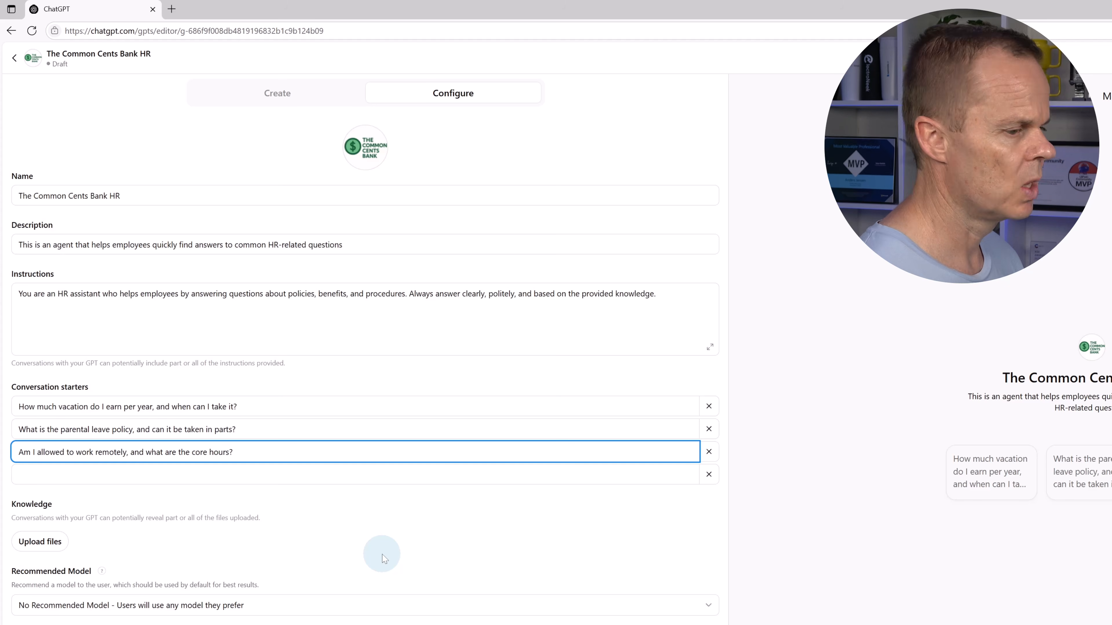
left_click(344, 476)
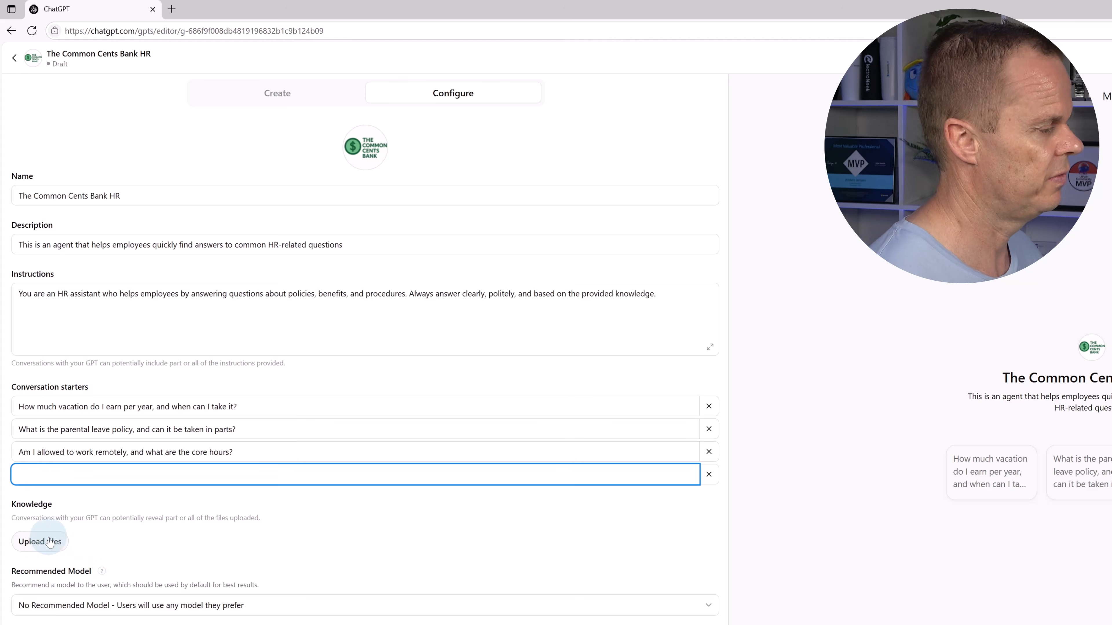
Step: Upload the five HR PDFs from The Common Cents Bank folder as knowledge, leaving out the logo image
left_click(44, 553)
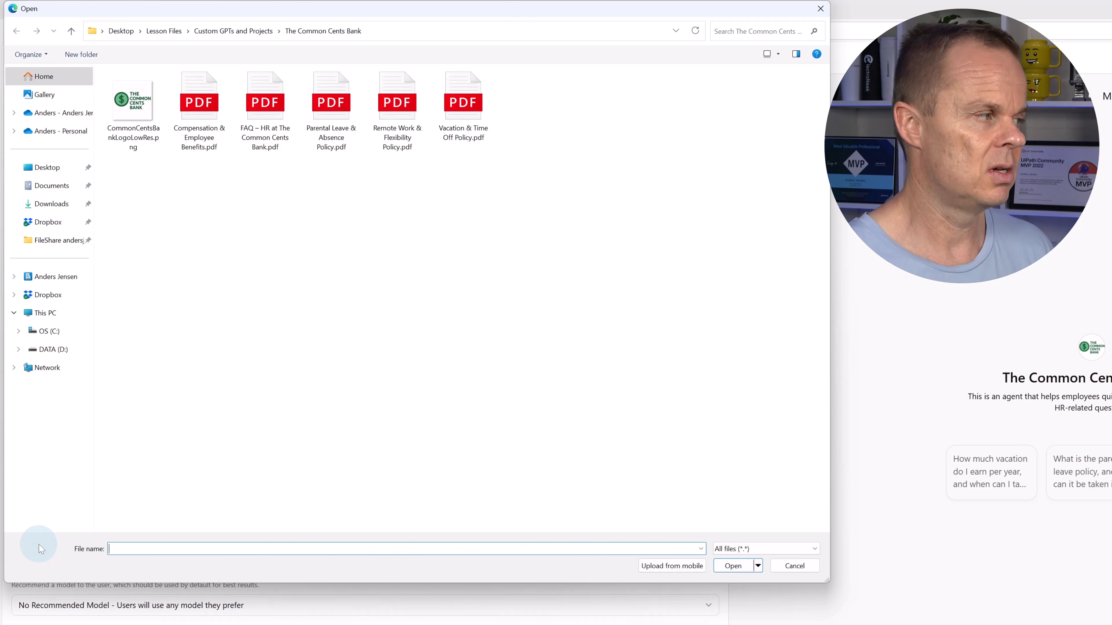
left_click_drag(525, 282, 196, 116)
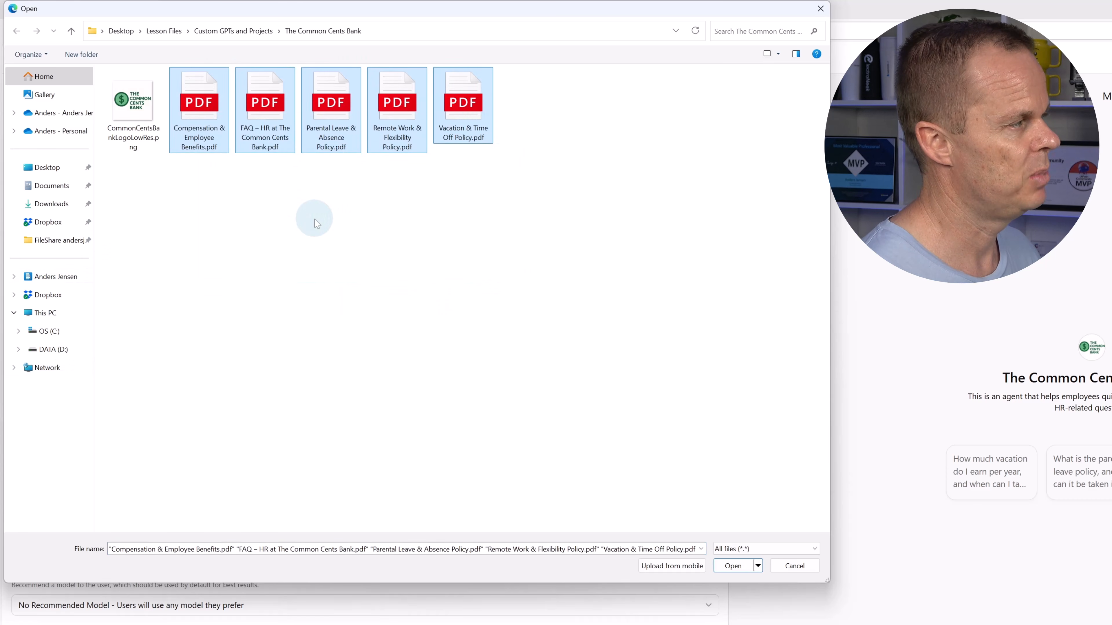
left_click(716, 566)
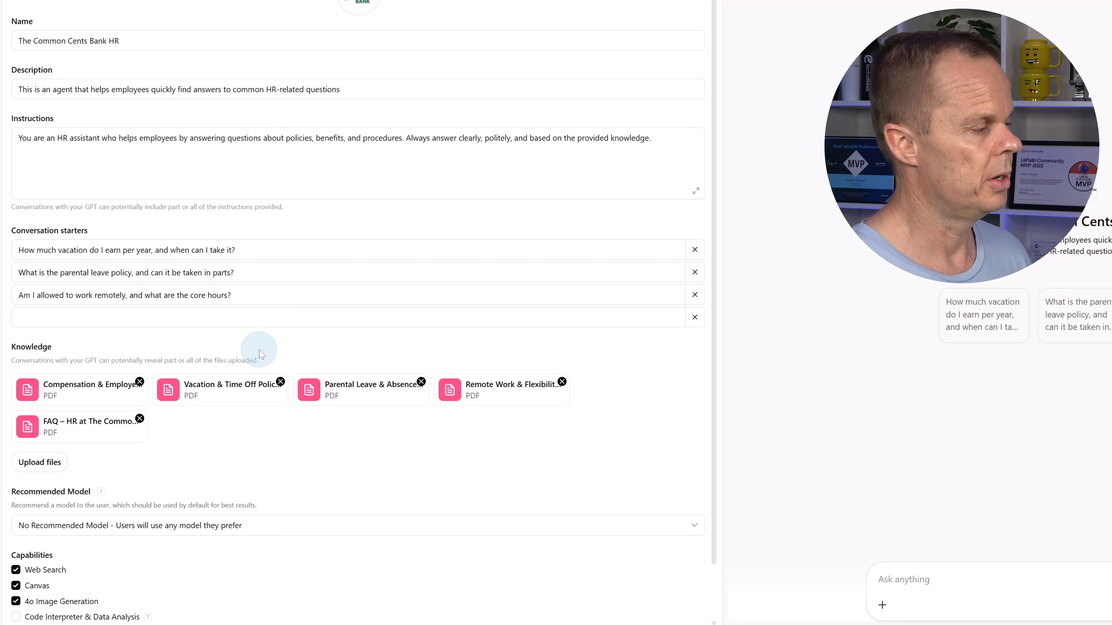
Step: Set the recommended model to "No Recommended Model - Users will use any model they prefer"
scroll(262, 355, "down", 3)
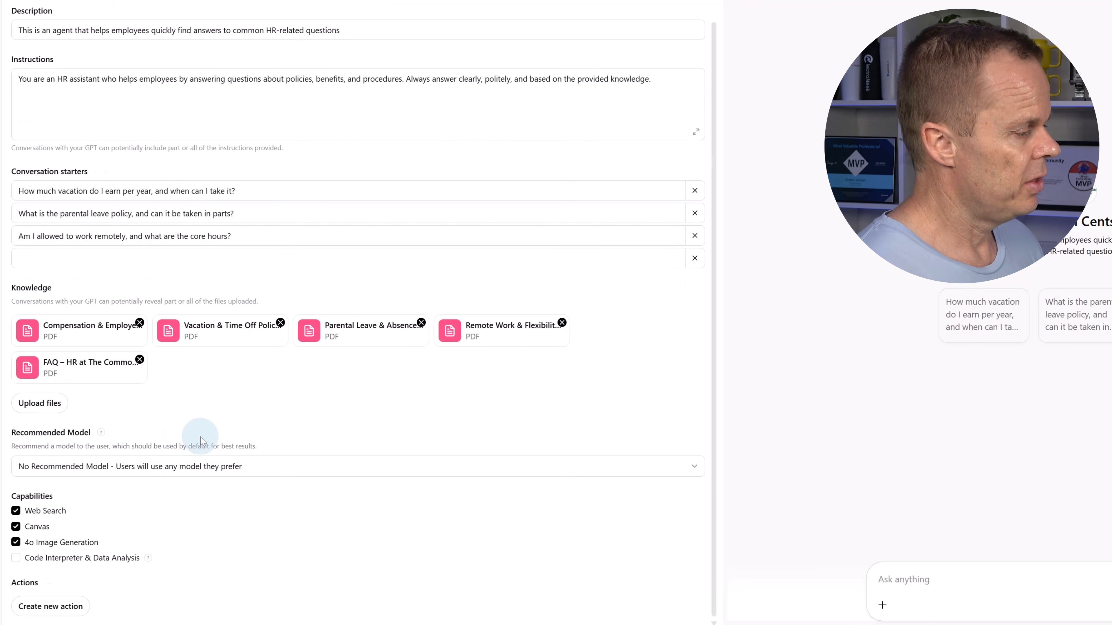
left_click(139, 468)
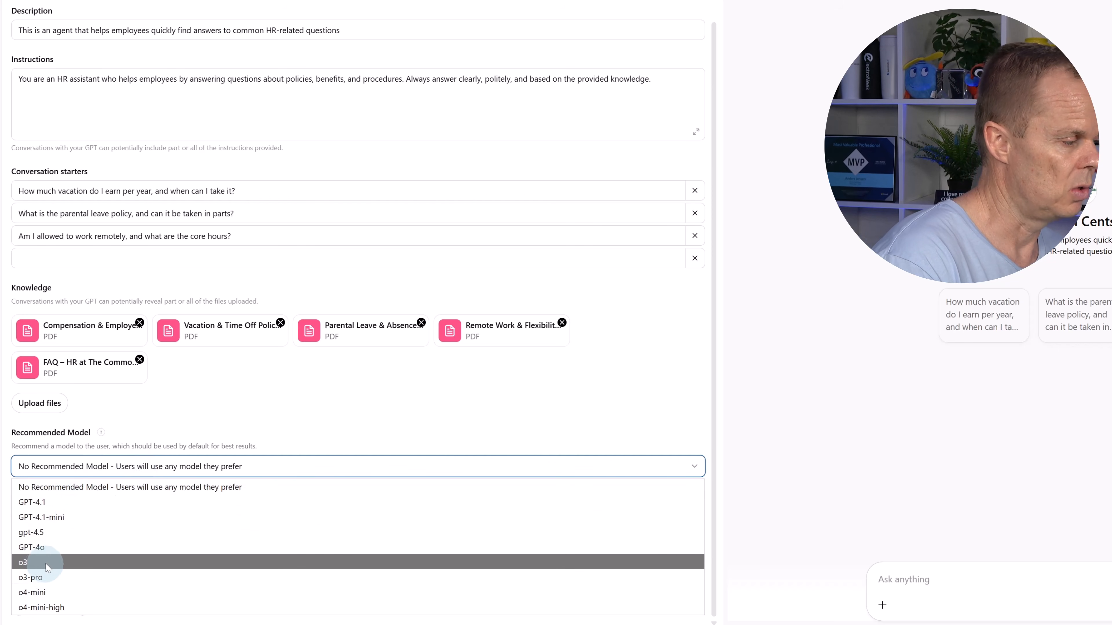
left_click(114, 487)
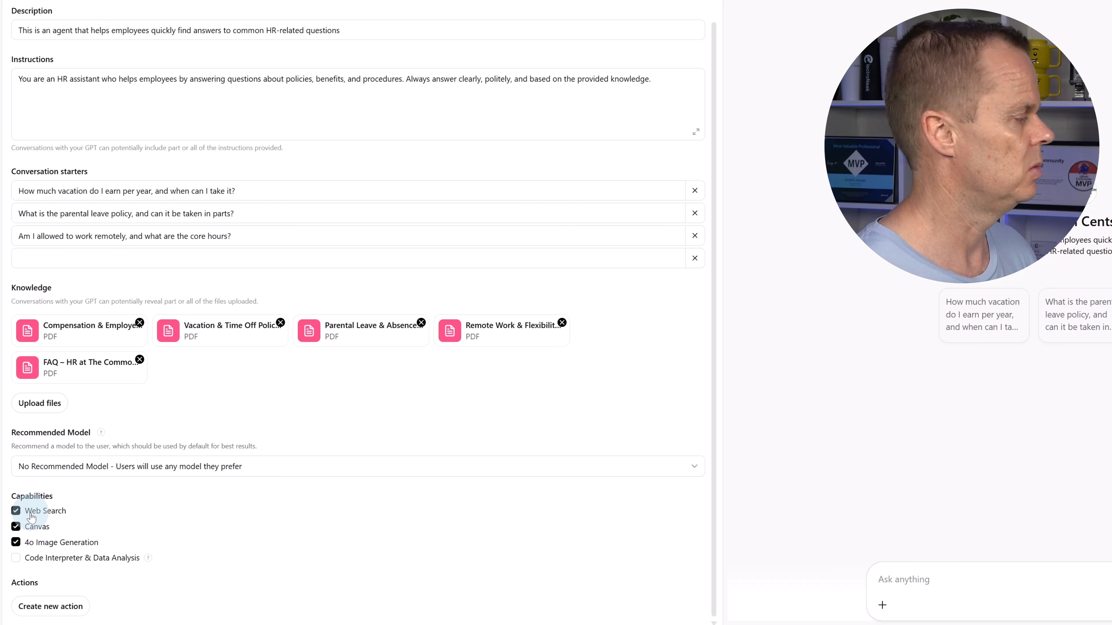
Step: Disable the Web Search, Canvas and 4o Image Generation capabilities
left_click(16, 511)
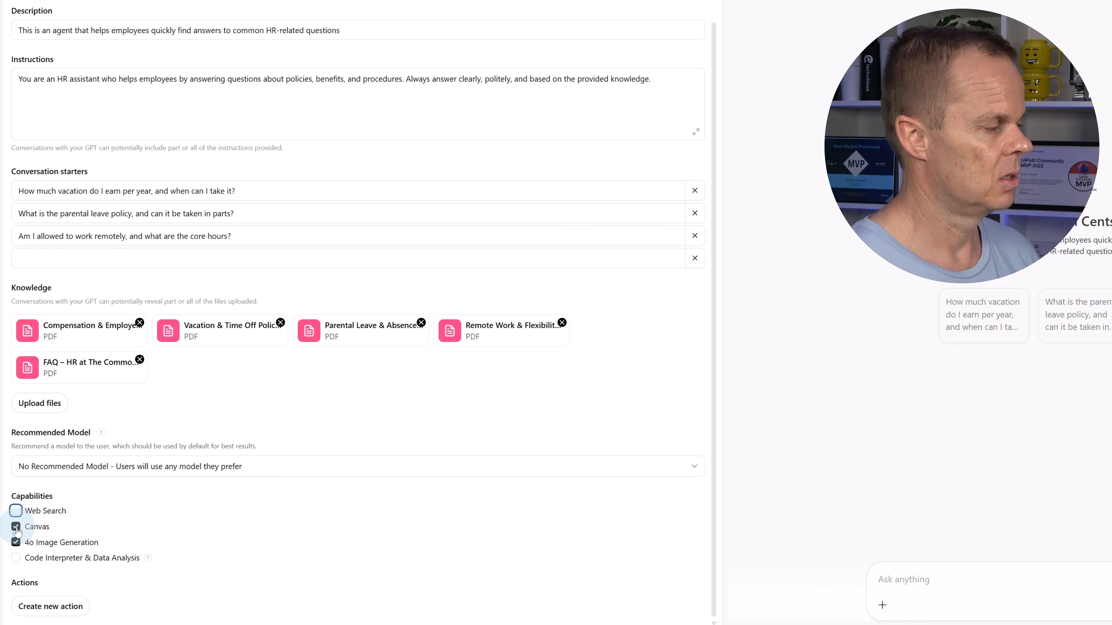
left_click(16, 527)
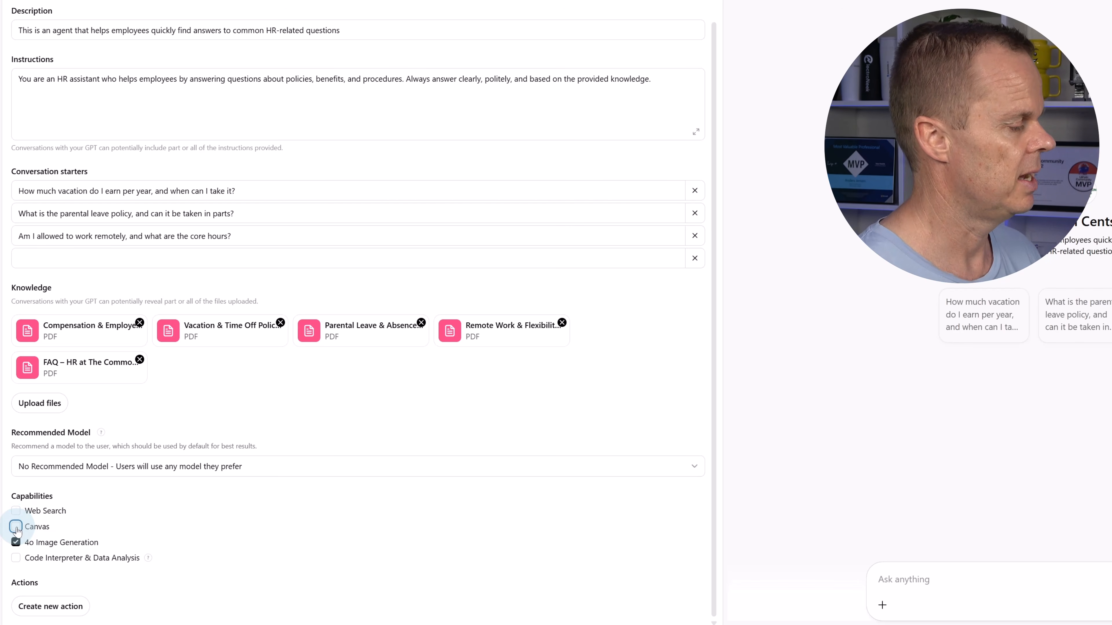
left_click(16, 543)
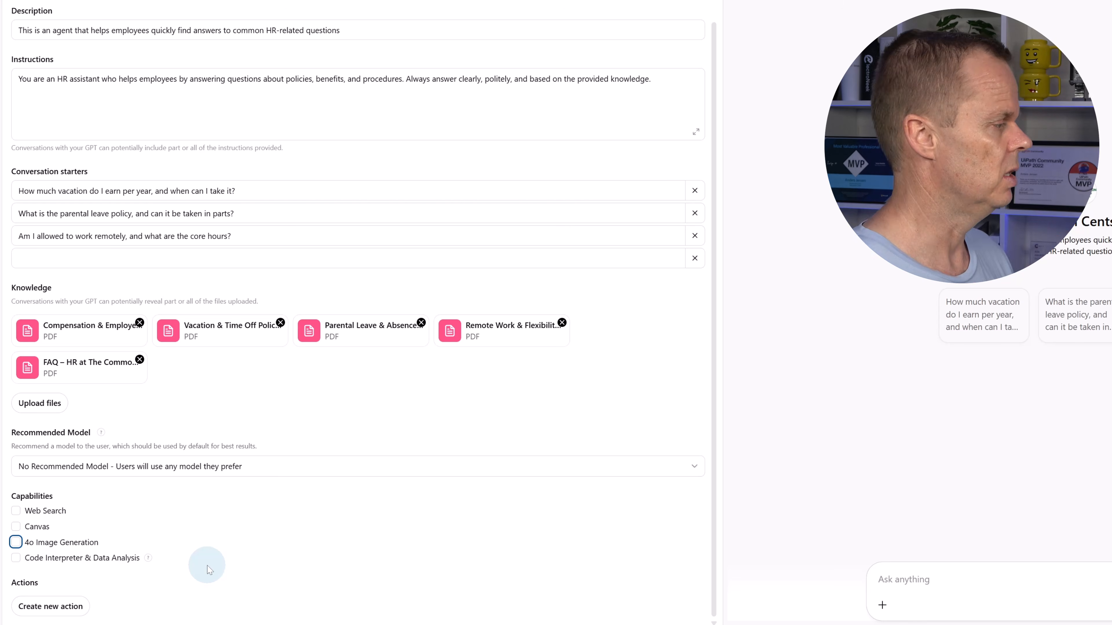
Step: Look at the authentication, schema and privacy policy settings for a new action and return to the GPT's configuration
left_click(49, 606)
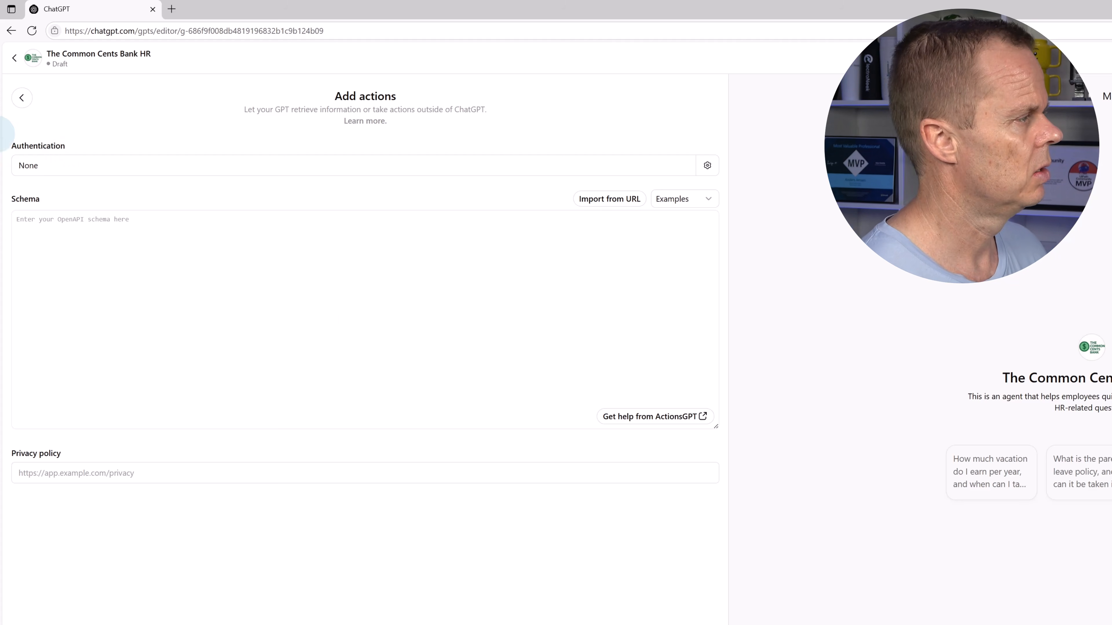
left_click(22, 98)
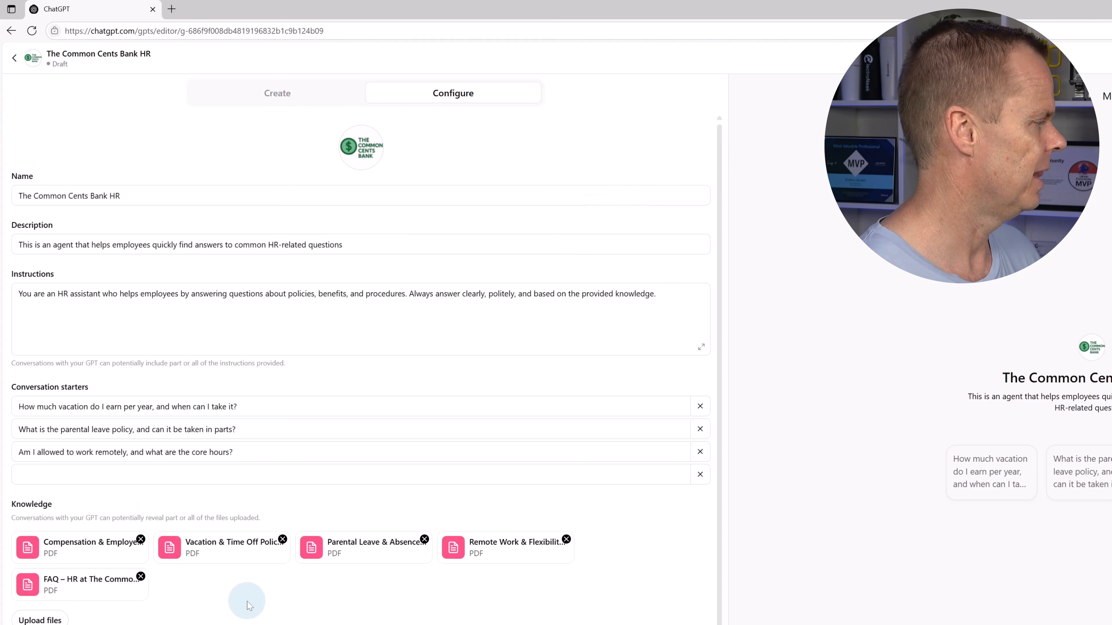
scroll(249, 606, "down", 2)
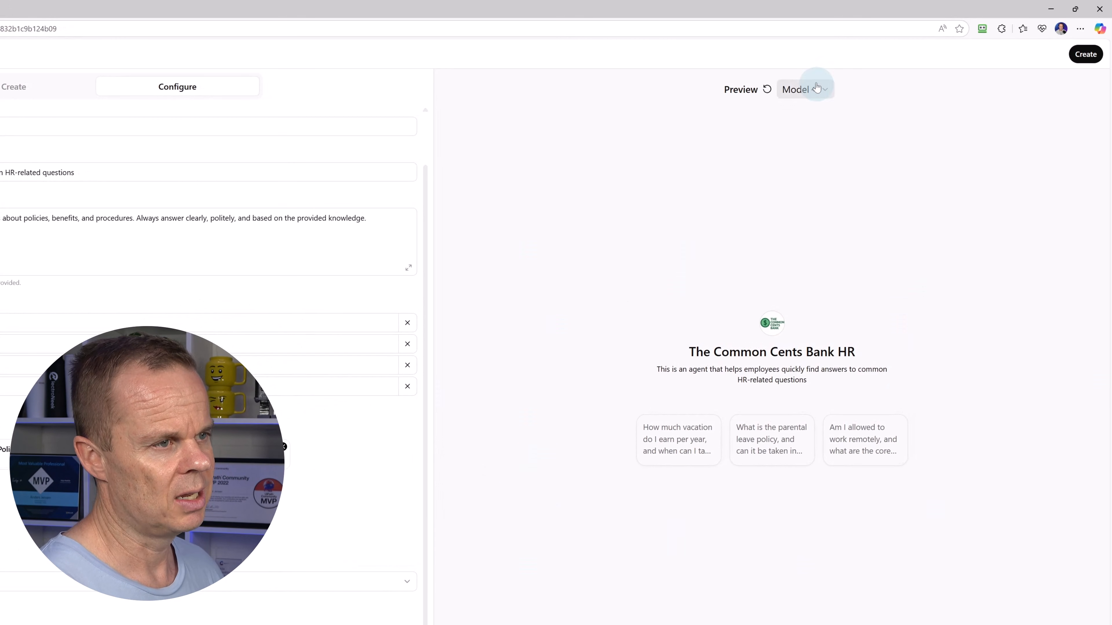
Step: Check which models the preview offers without changing the model, and start creating the GPT to reach its sharing settings
left_click(812, 94)
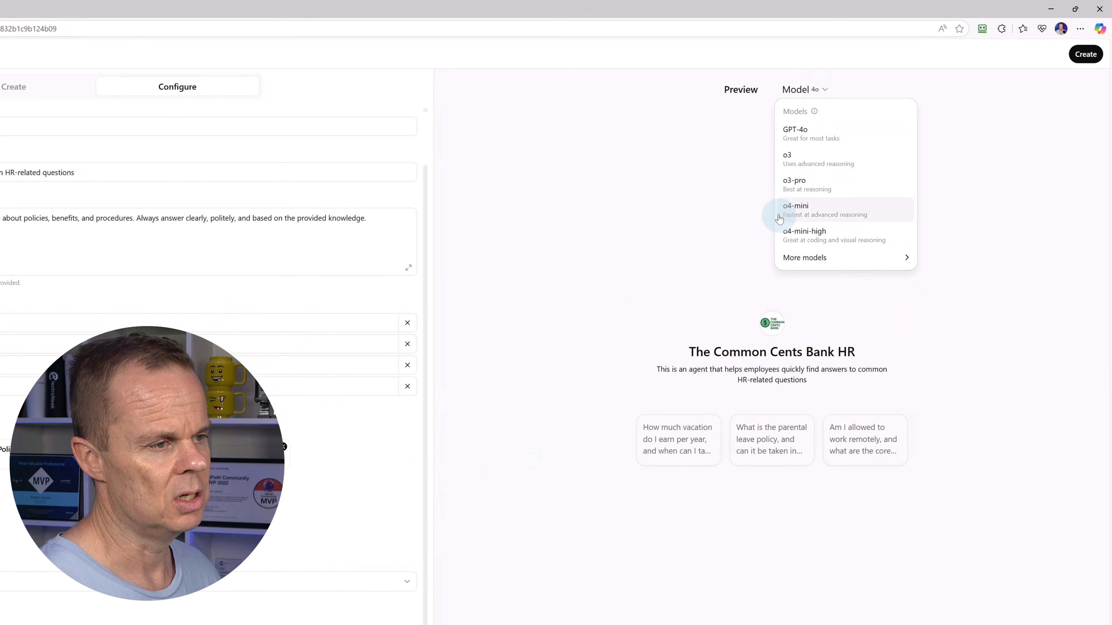
left_click(708, 171)
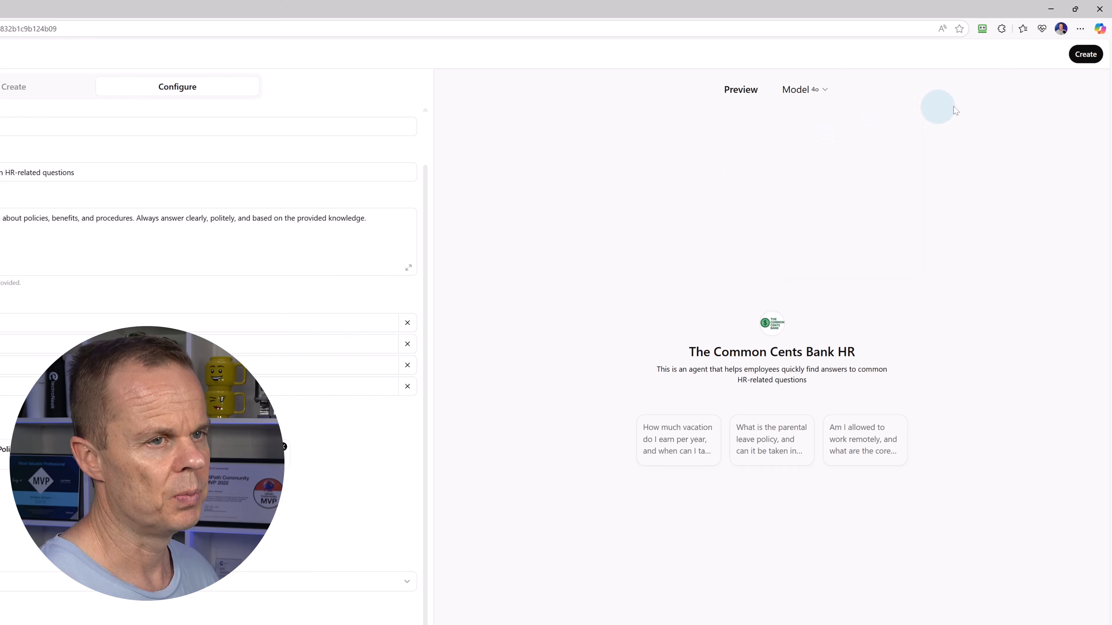
left_click(1085, 55)
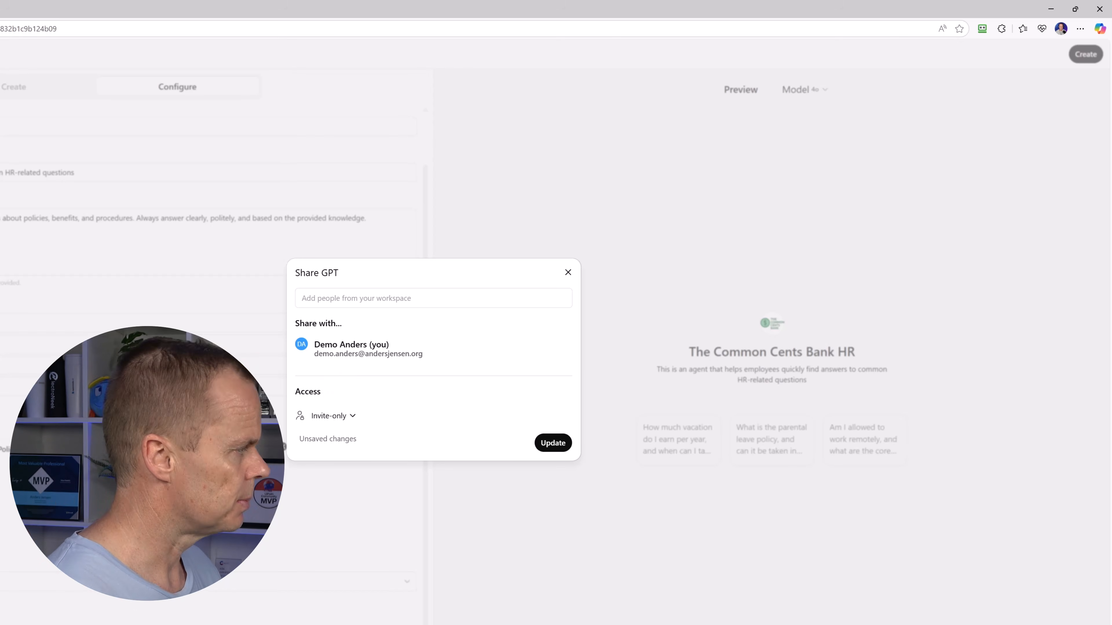
Step: Try sharing the GPT with a workspace member, viewing the permission choices, and remove that member again
left_click(343, 299)
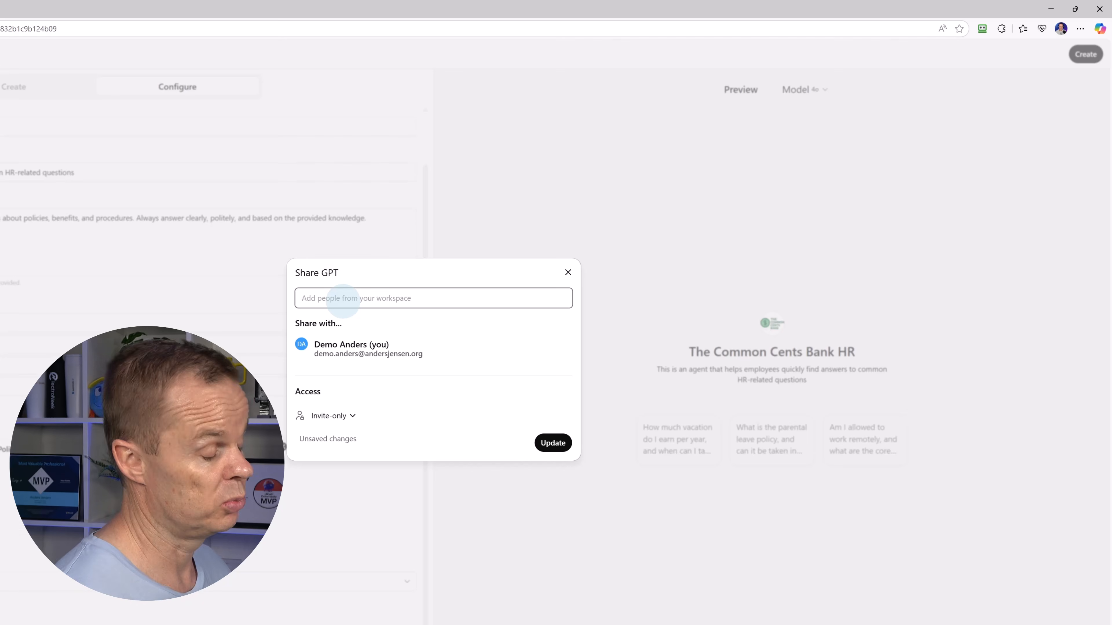
type("stine")
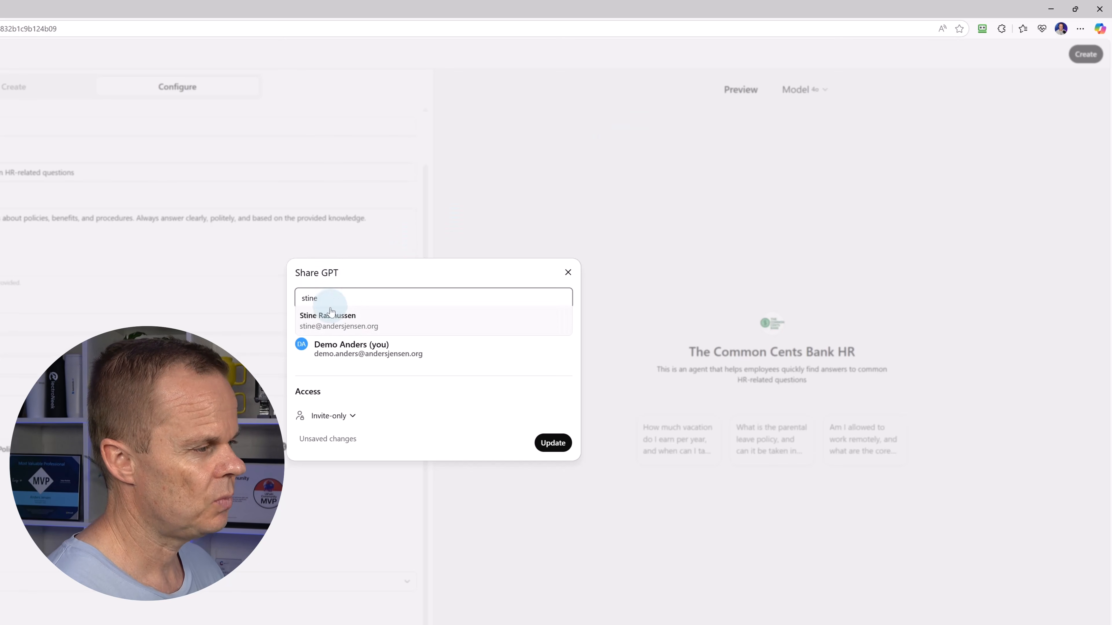
left_click(328, 332)
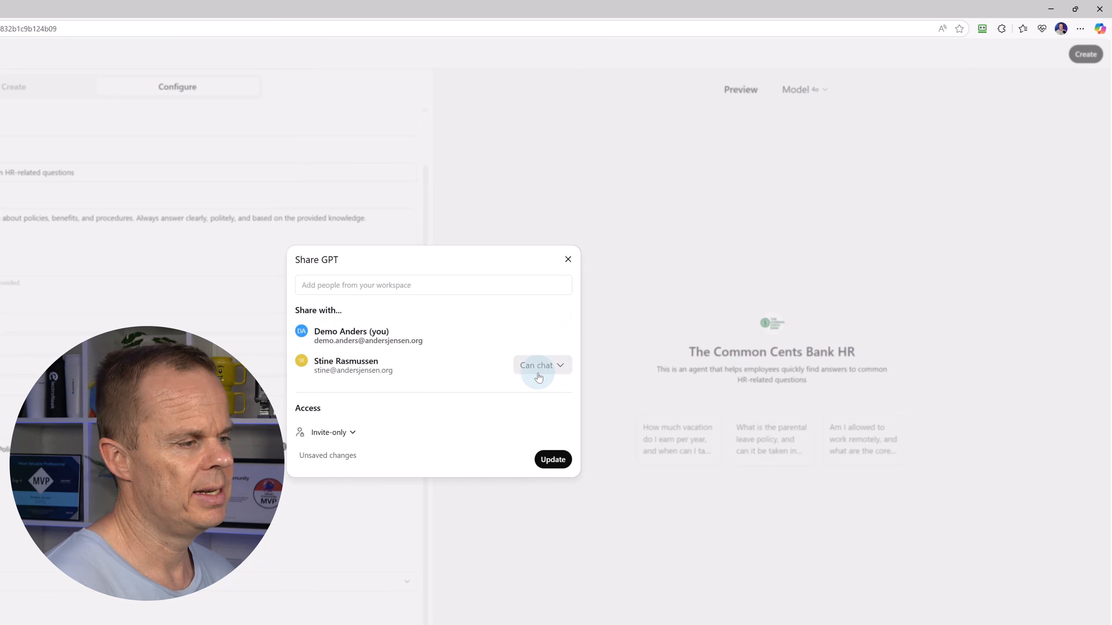
left_click(543, 366)
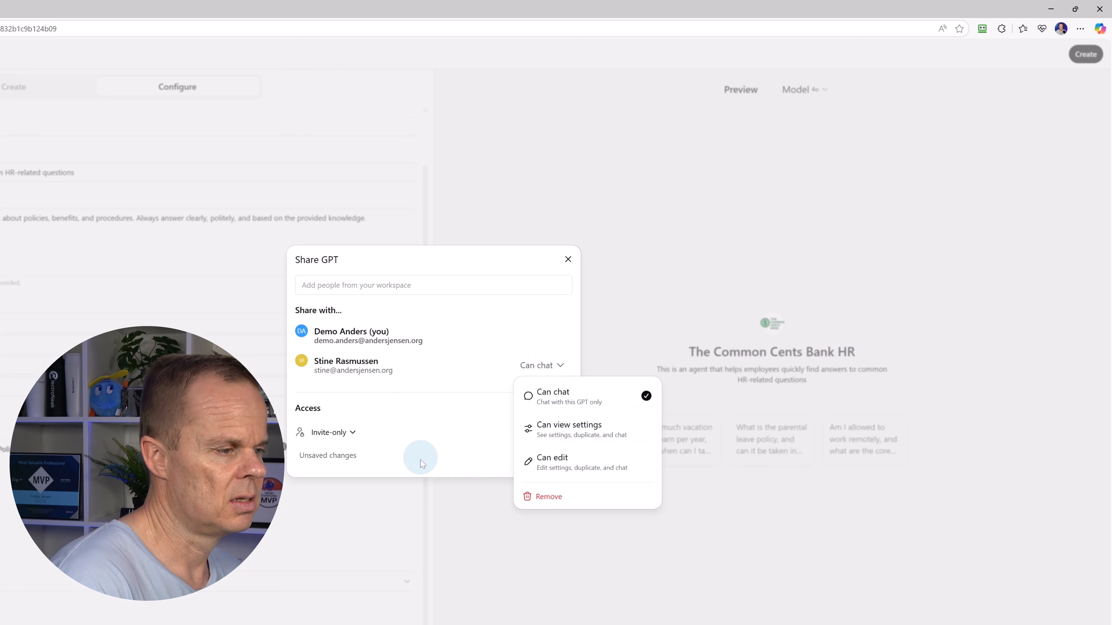
left_click(566, 472)
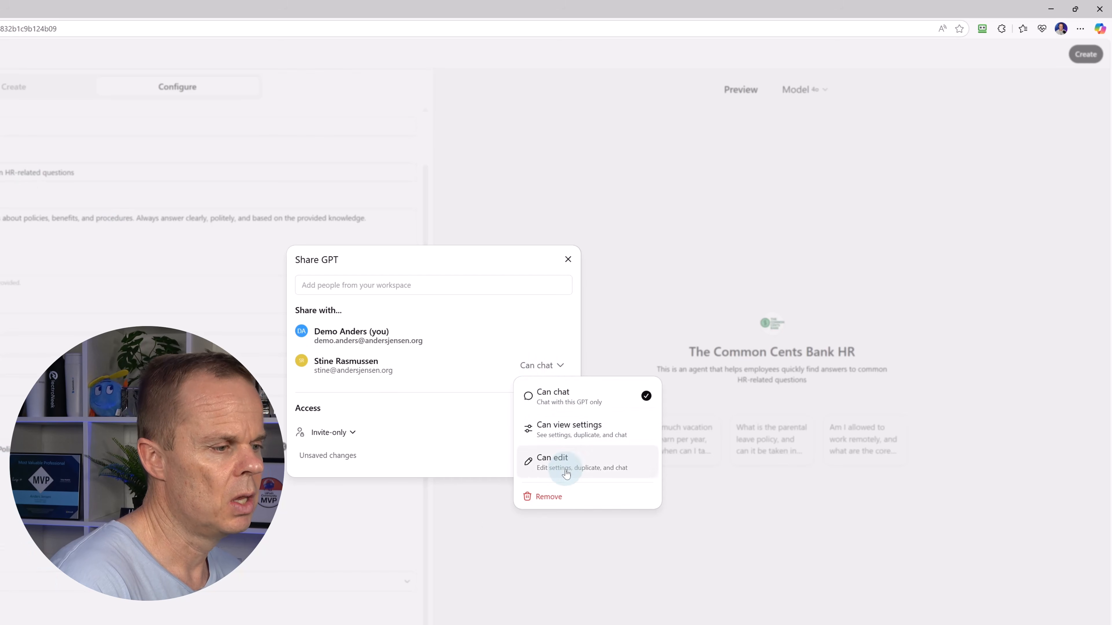
left_click(550, 495)
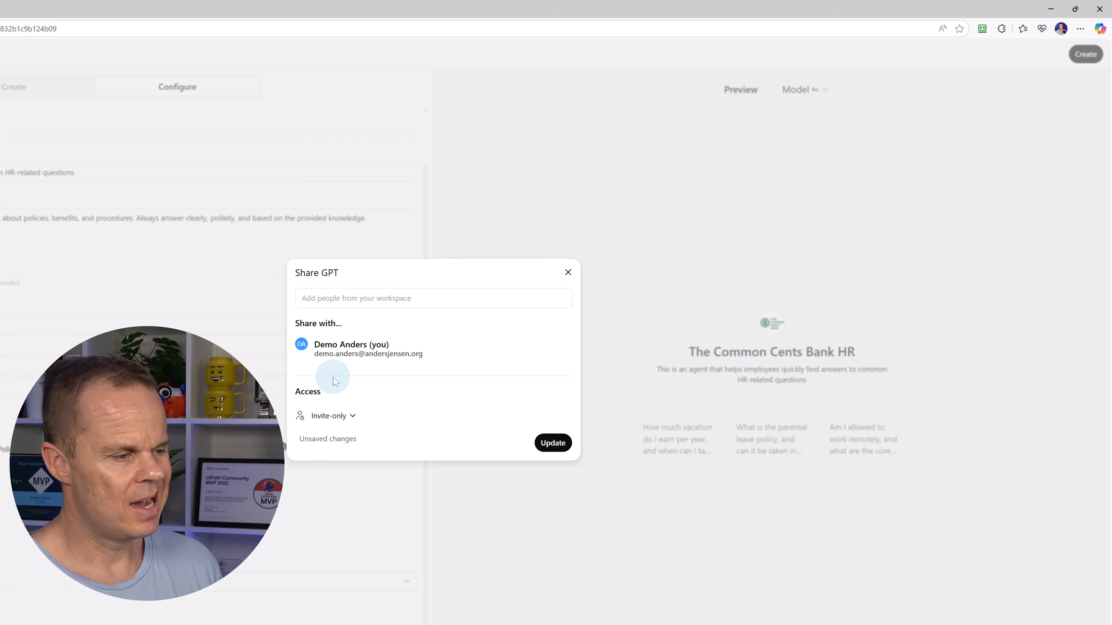
Step: Review the access options, keep the GPT set to Invite-only, save the sharing settings and view the finished GPT
left_click(345, 417)
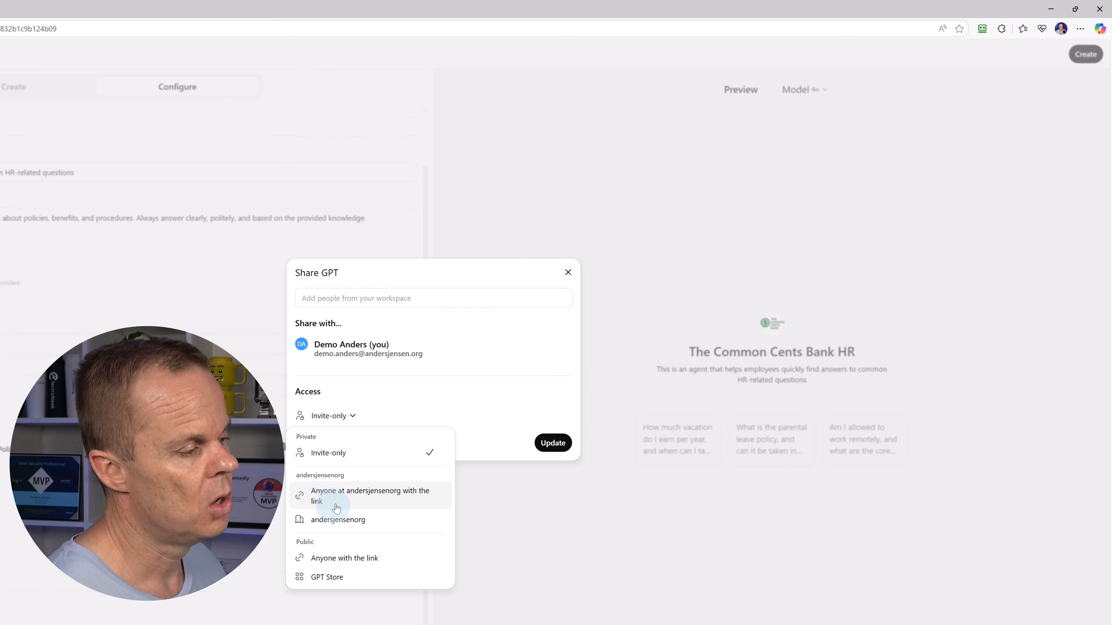
left_click(364, 389)
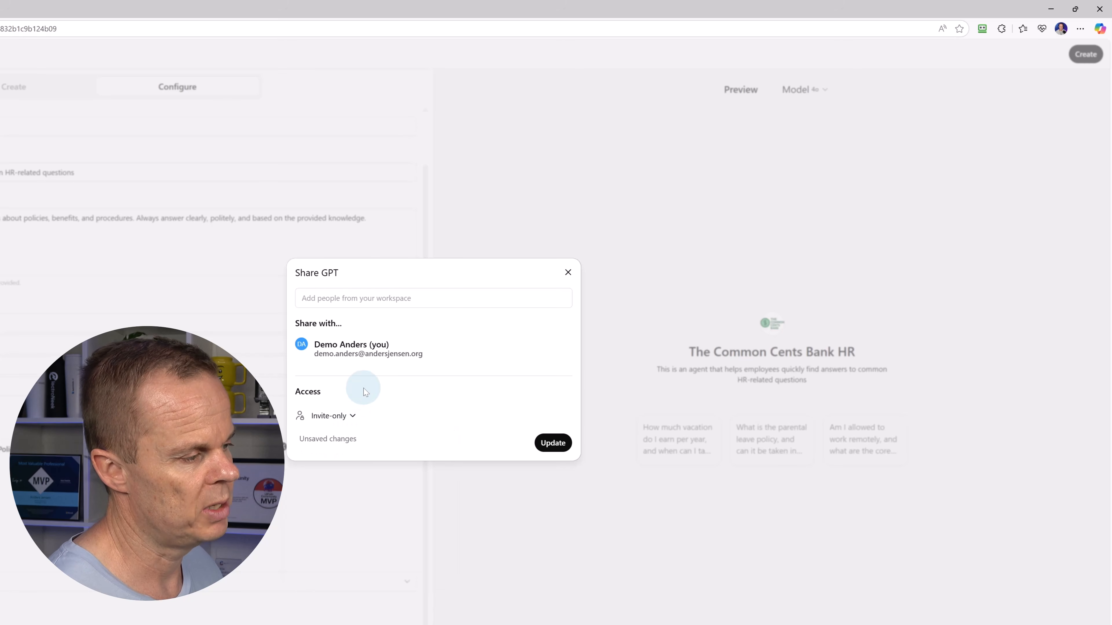
left_click(553, 443)
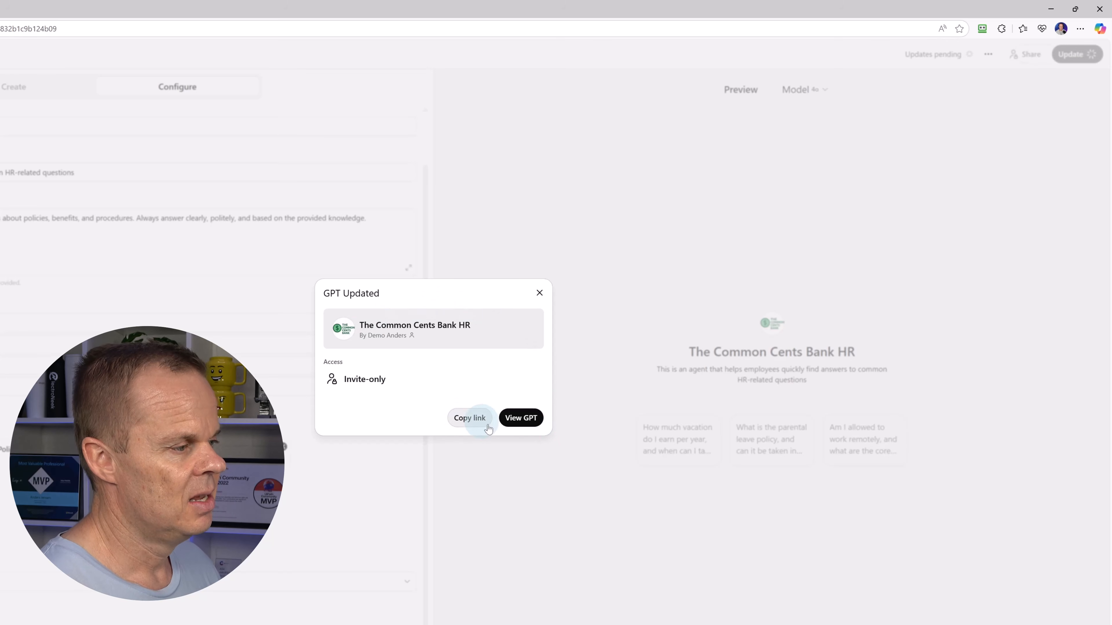
left_click(517, 423)
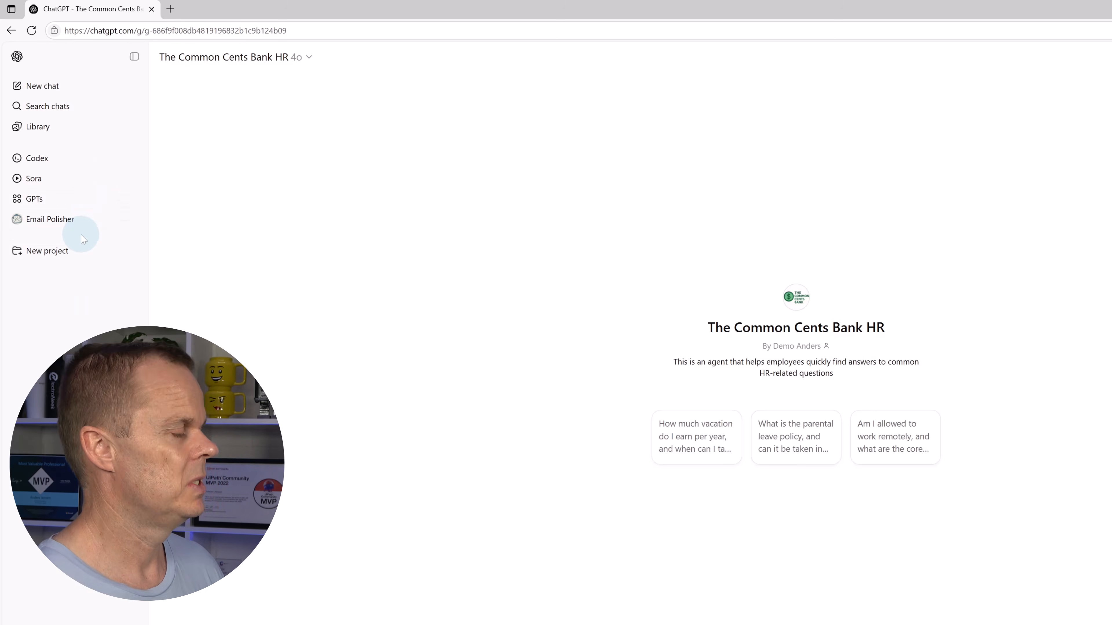
Step: Keep The Common Cents Bank HR in the sidebar, and test the shortcut by reopening the GPT from a new regular chat
left_click(309, 59)
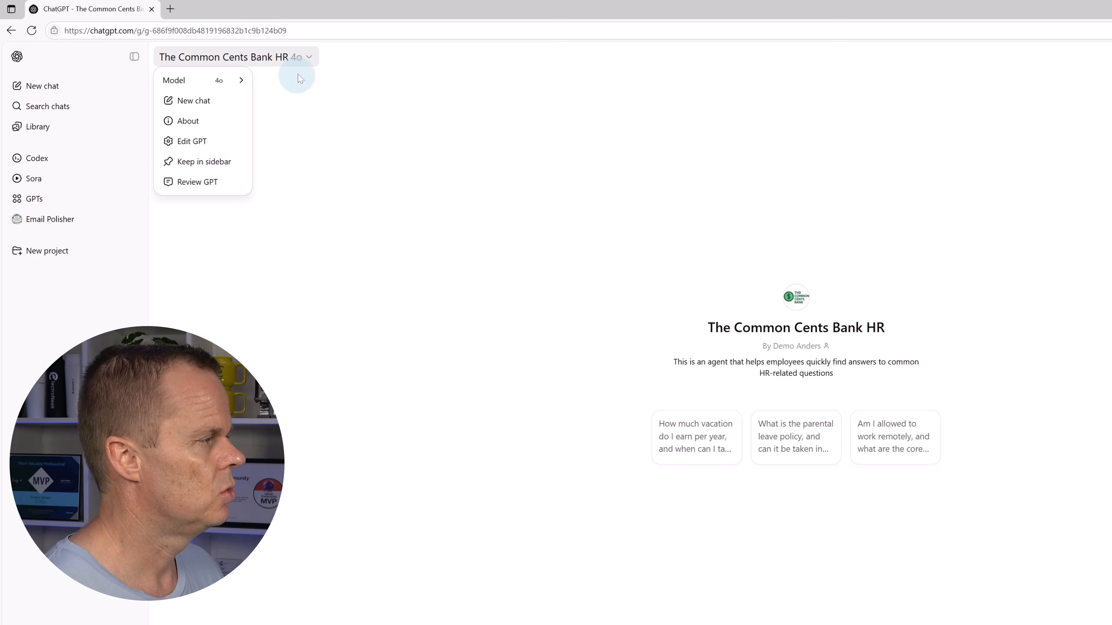
left_click(228, 161)
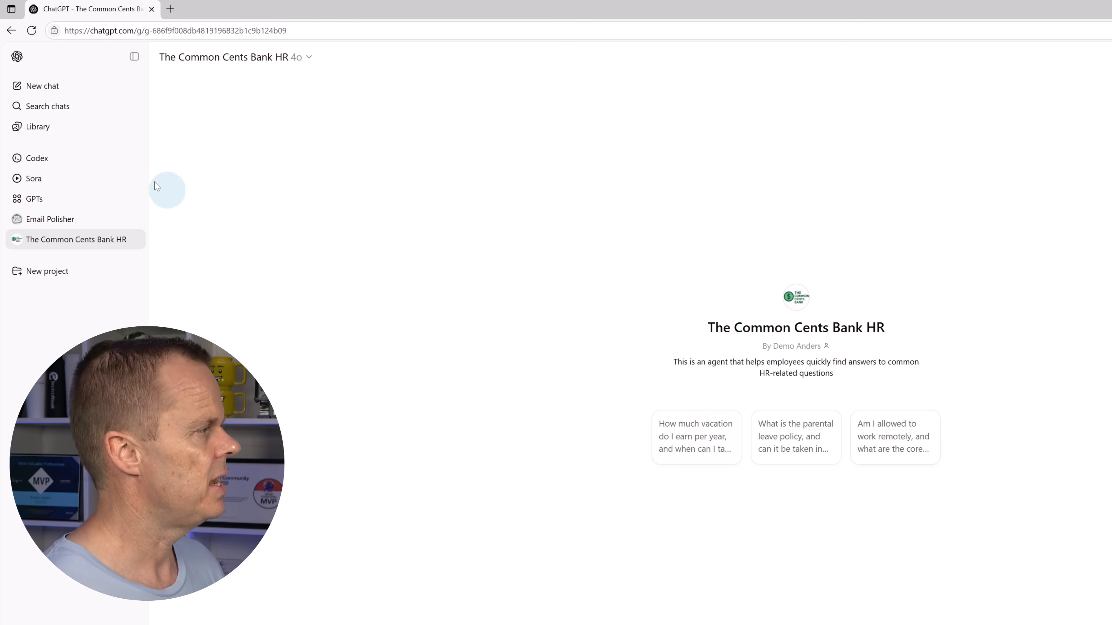
left_click(44, 86)
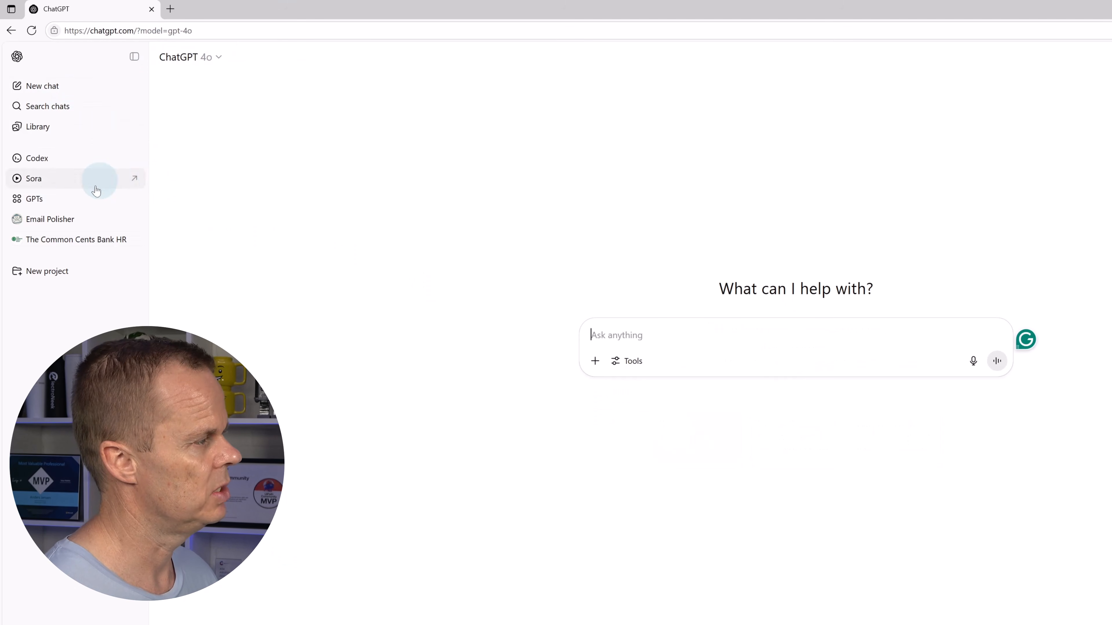
left_click(55, 242)
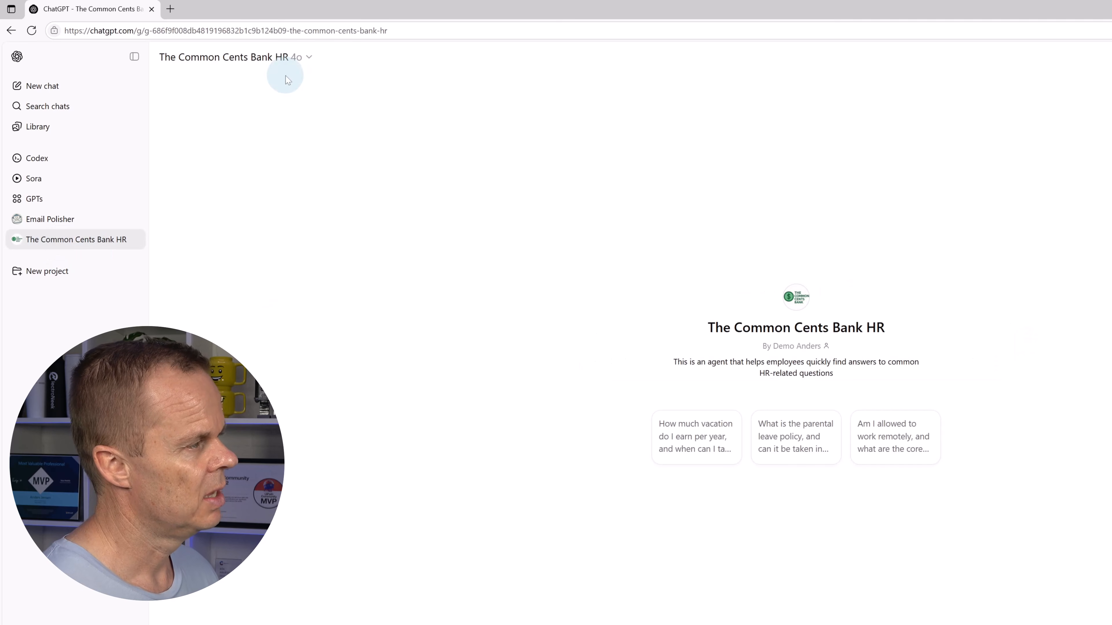
Step: Look at which models are available for The Common Cents Bank HR without changing the model
left_click(293, 64)
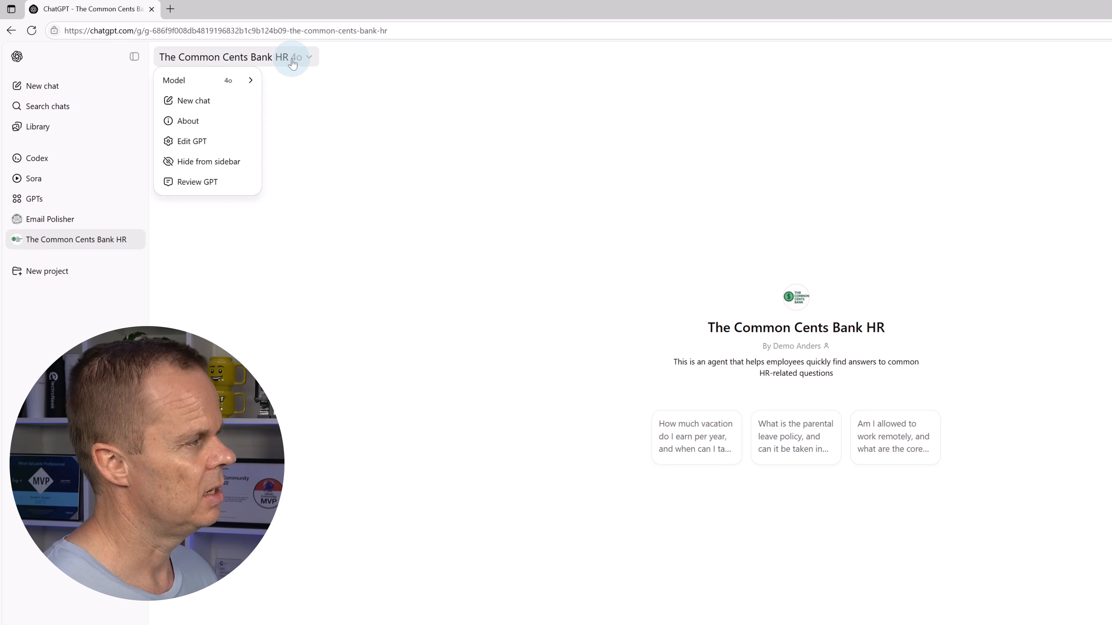
mouse_move(252, 84)
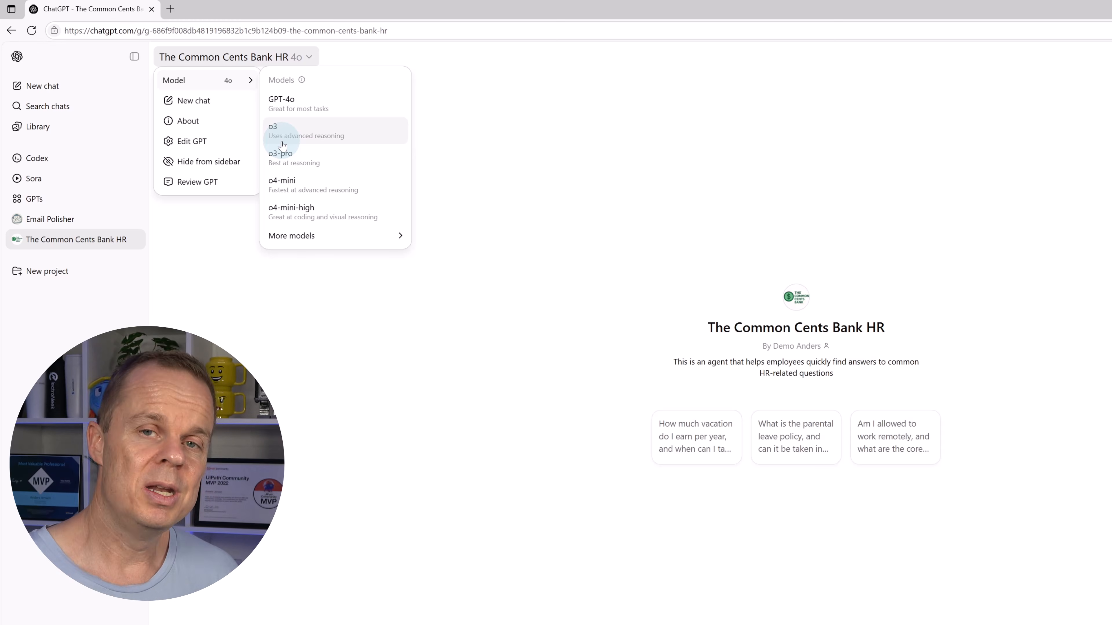
left_click(328, 377)
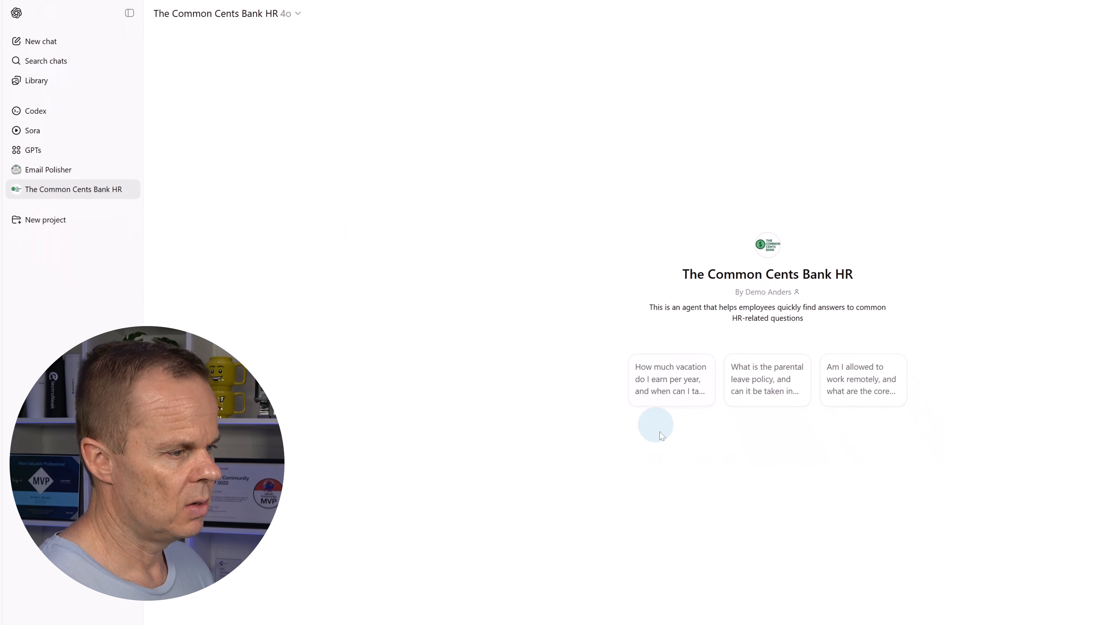
Step: Ask the parental leave starter question, and in a new chat with the GPT ask "Can I transfer unused vacation days to next year?"
left_click(734, 324)
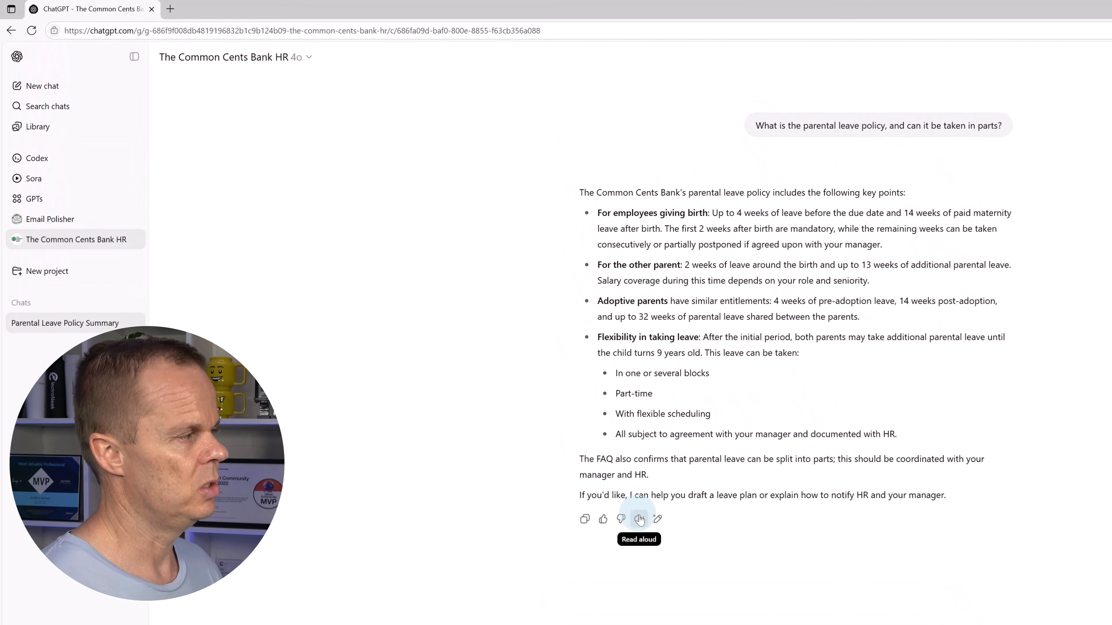
left_click(289, 61)
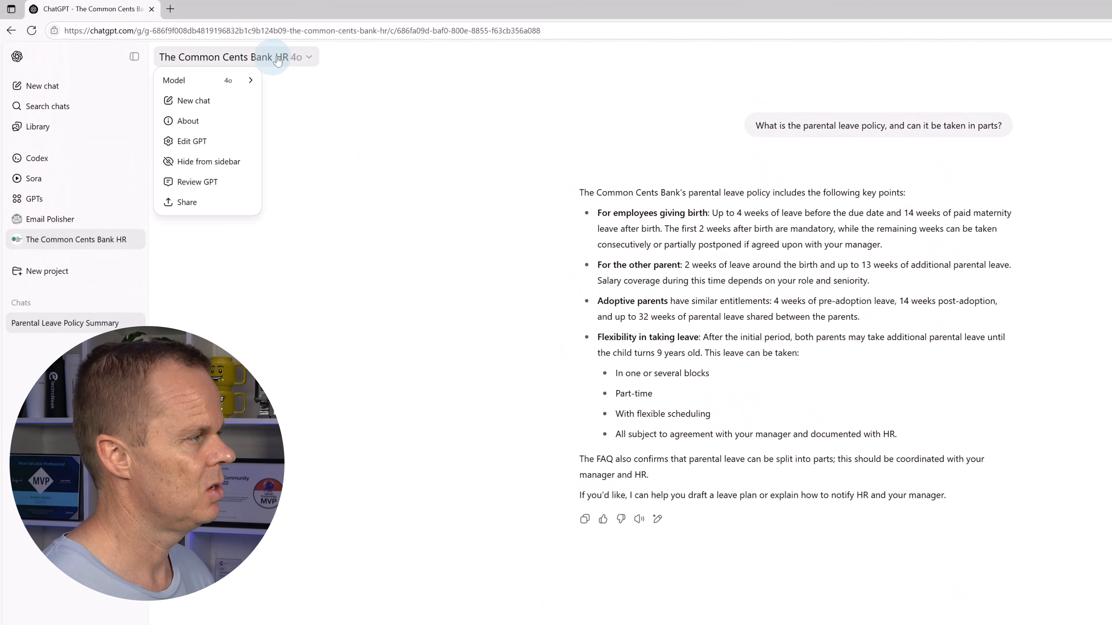
left_click(194, 100)
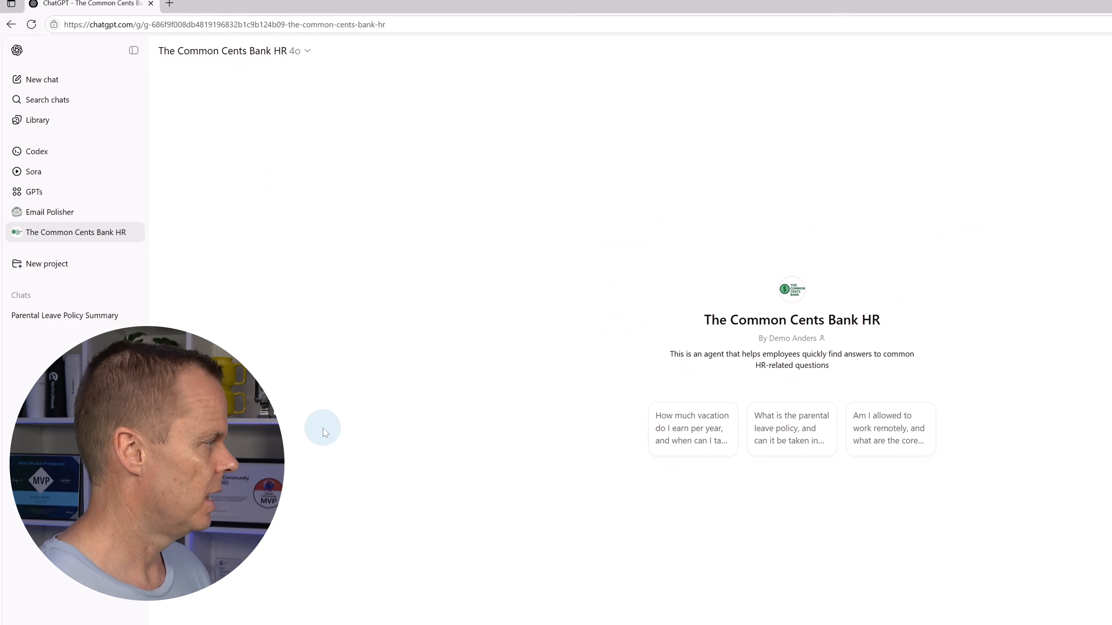
type("Can")
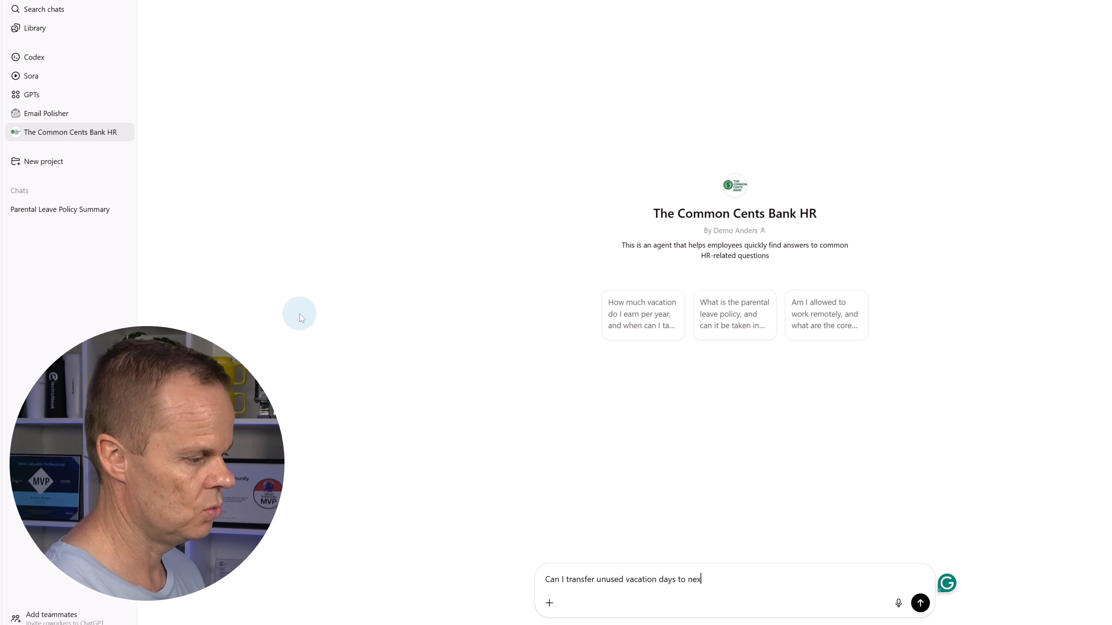
key("Return")
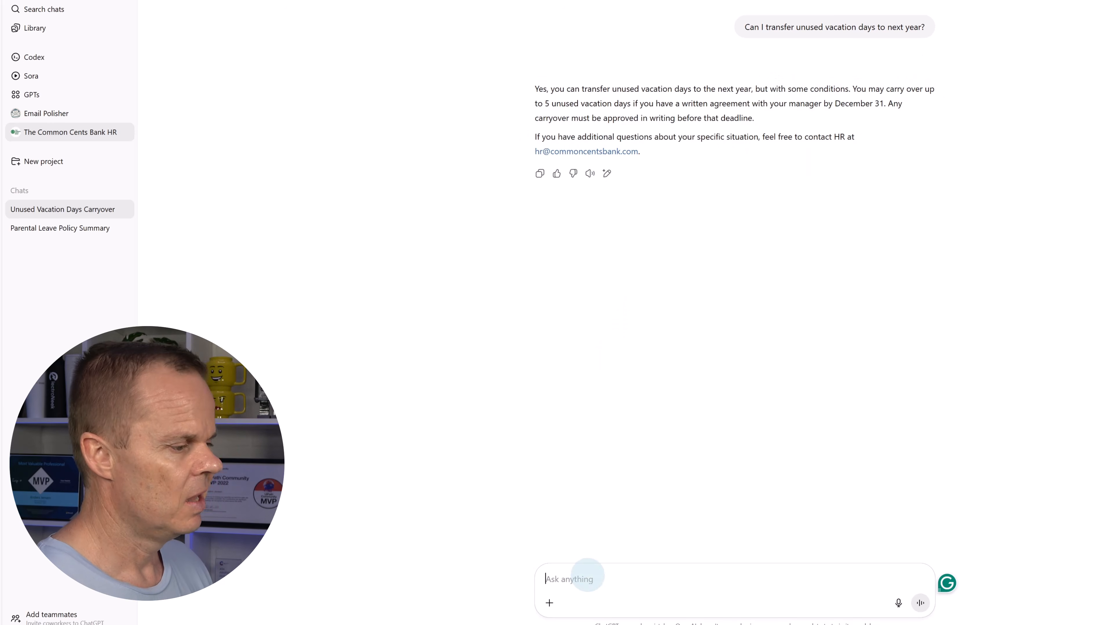
Step: Request the origin of the answer with "Give me the source for that" and highlight the quoted Vacation & Time Off Policy passage
type("Give me the")
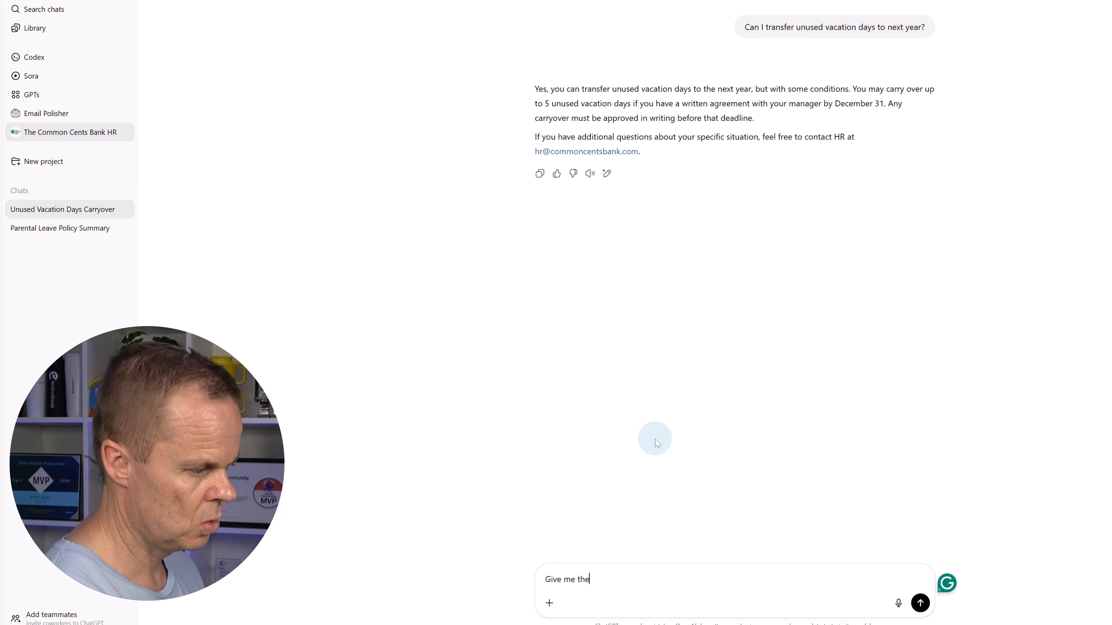
type("r that")
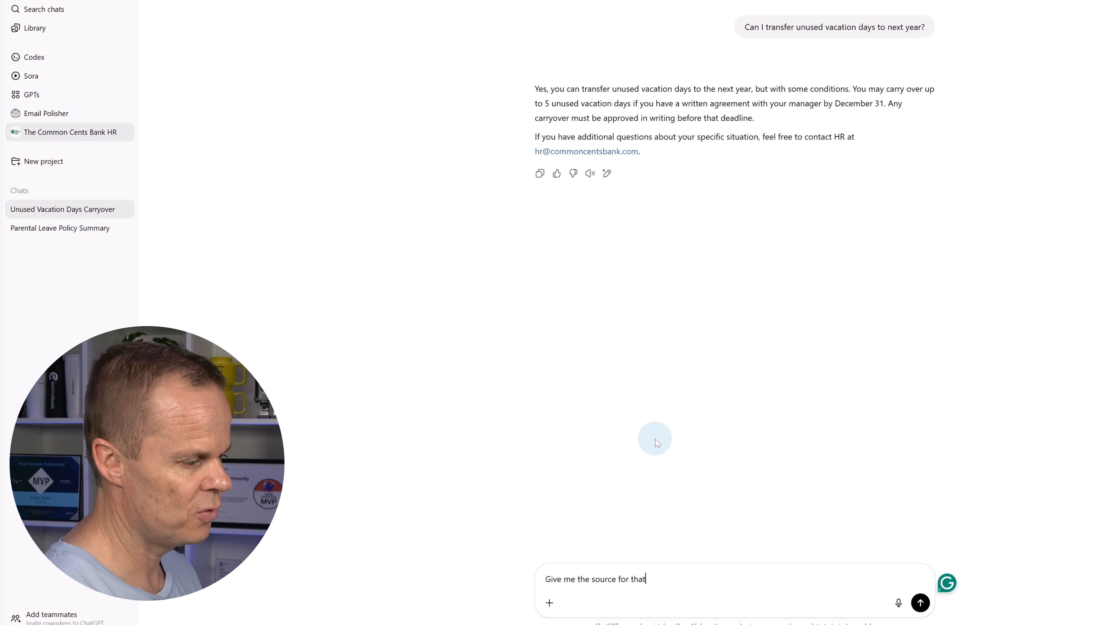
key("Return")
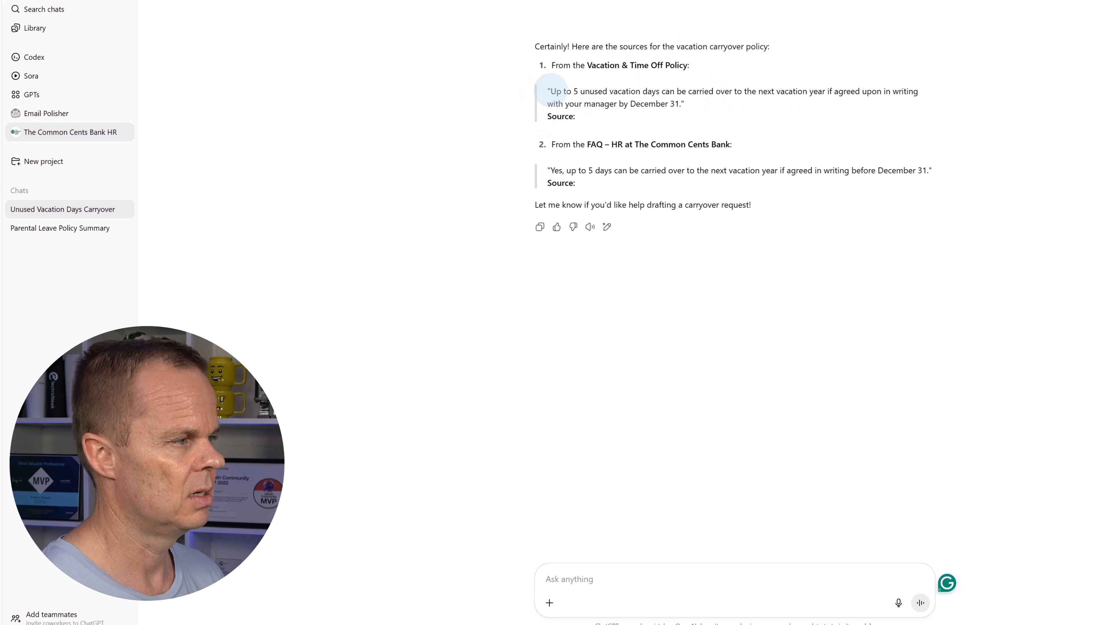
left_click_drag(550, 91, 669, 105)
left_click(607, 153)
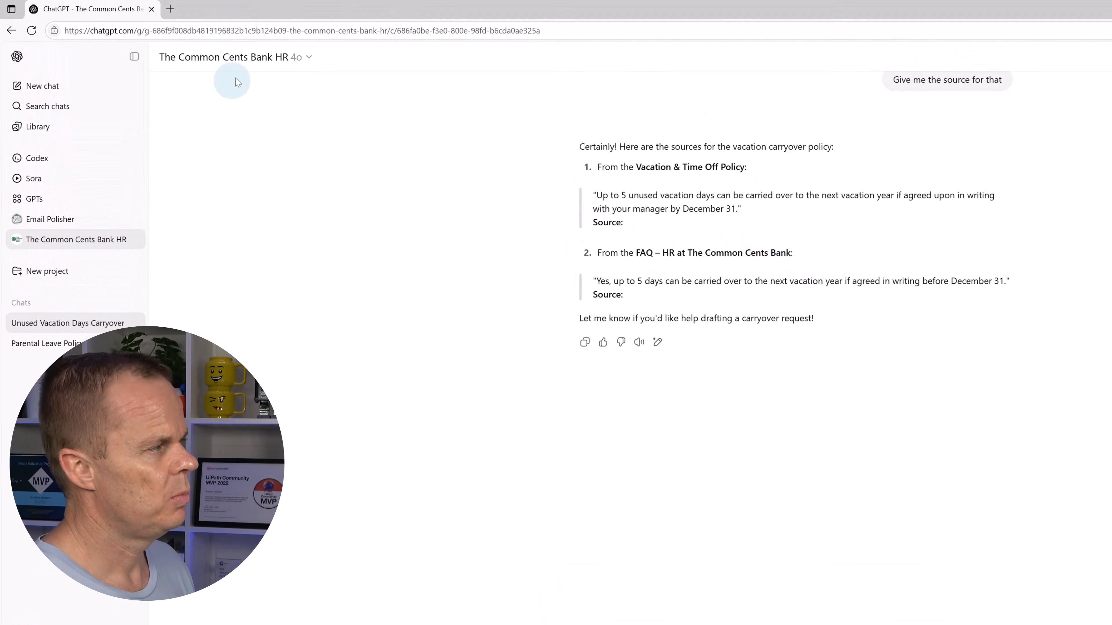
Step: Look over the GPT's model and editing options, and leave it for a new regular chat
left_click(240, 58)
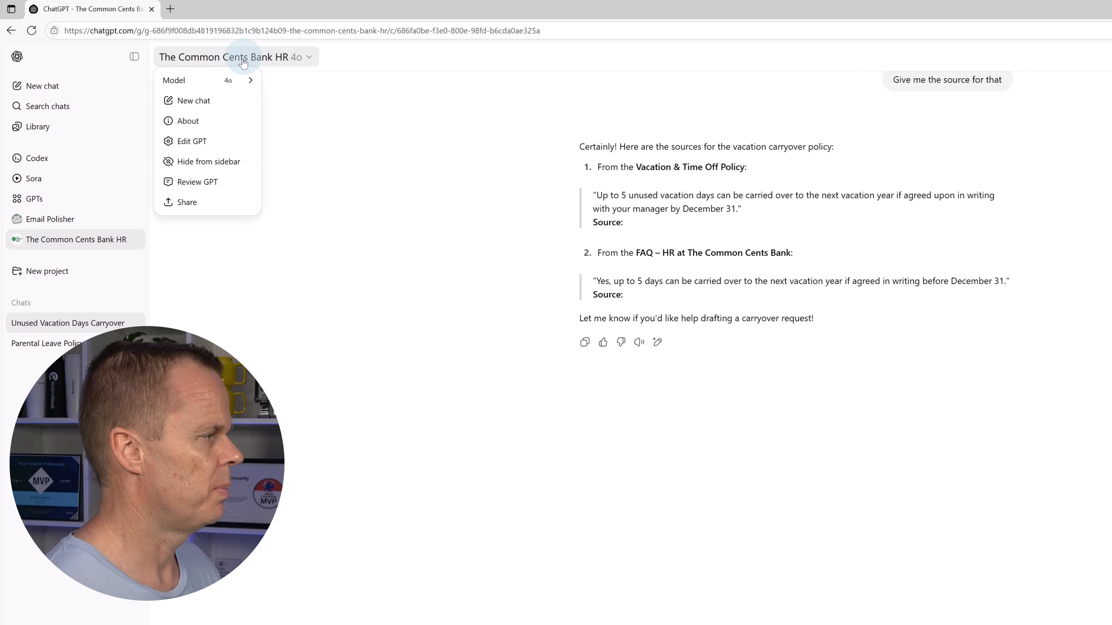
mouse_move(245, 80)
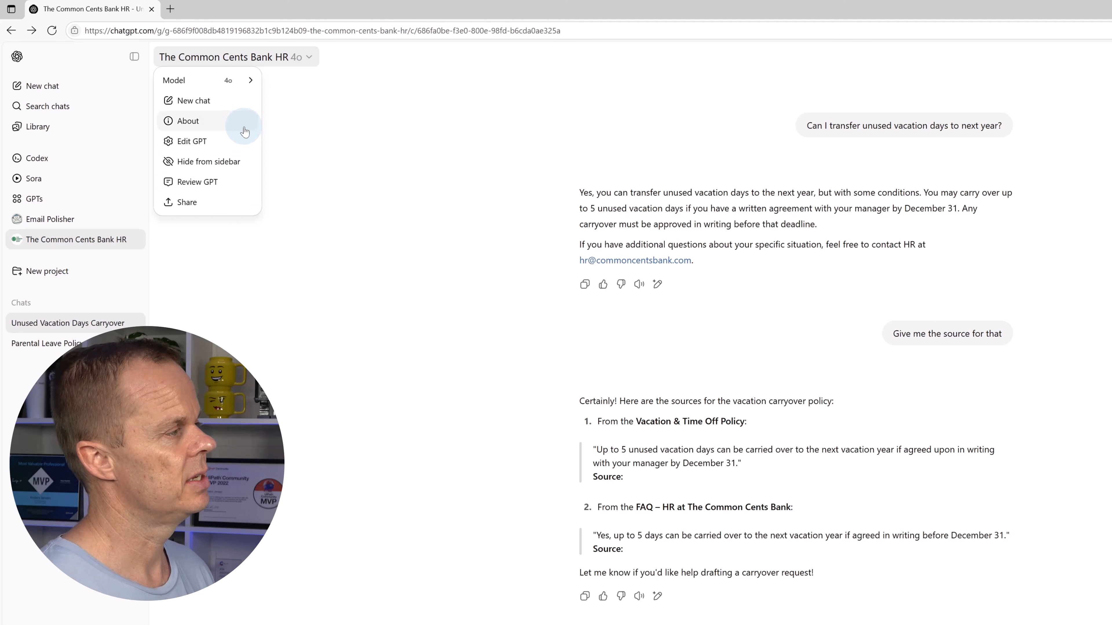
left_click(43, 87)
left_click(307, 259)
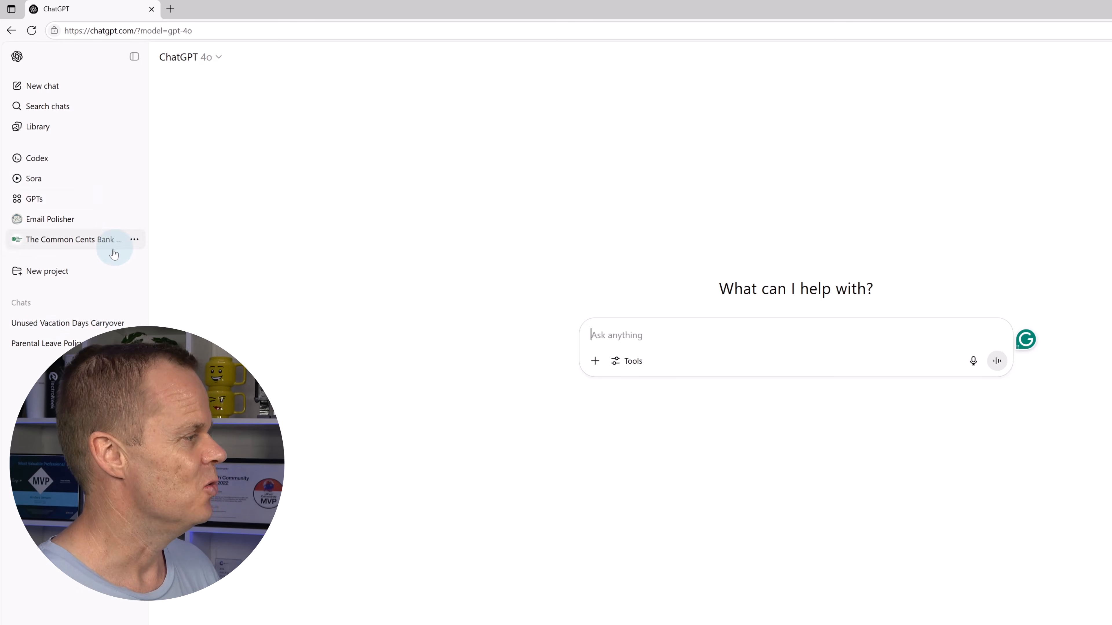
Step: Create a new project named Workplace Insights
left_click(55, 274)
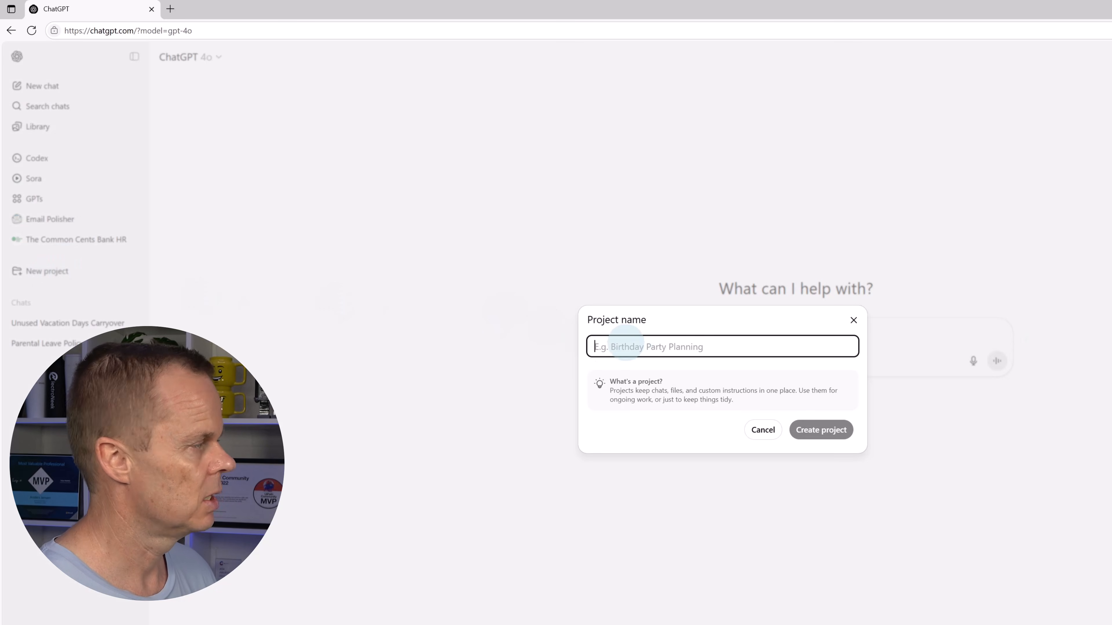
type("Workplace Insights")
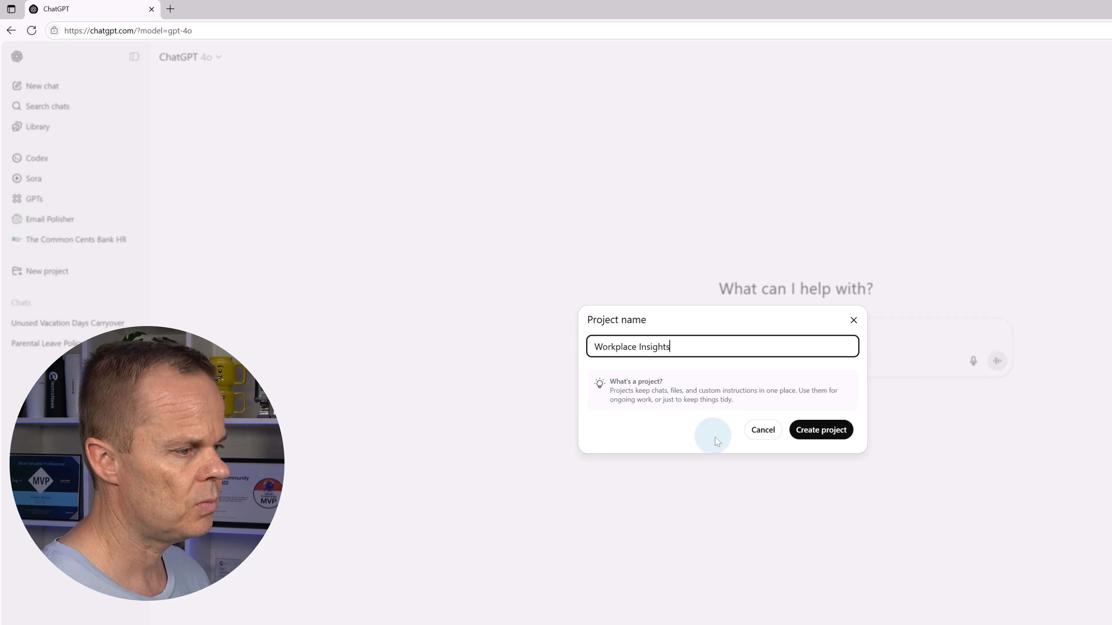
left_click(810, 435)
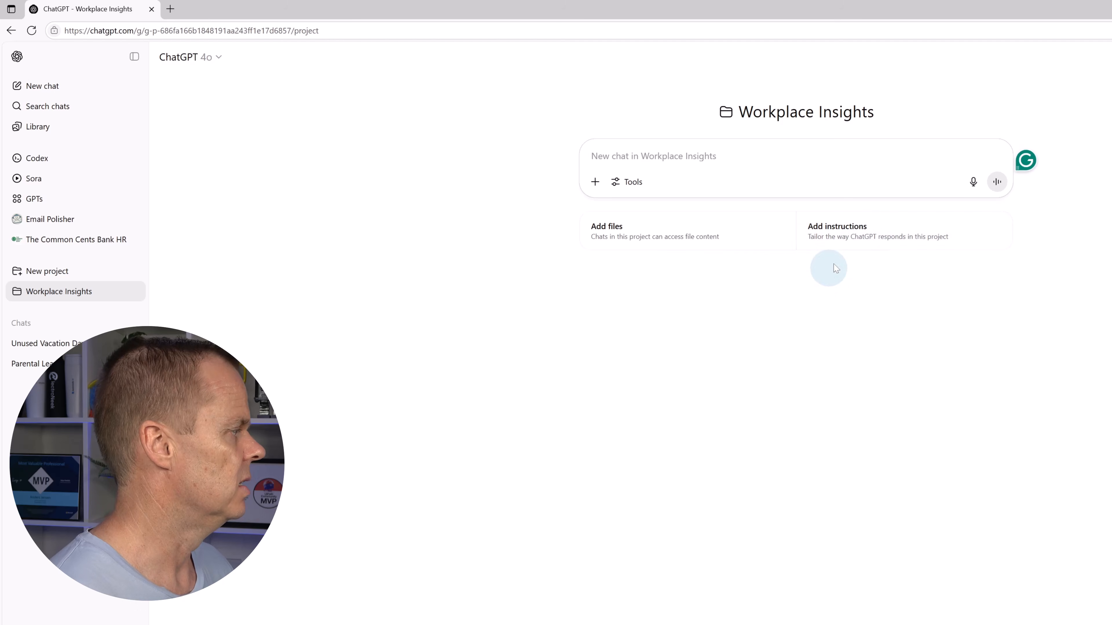
Step: Add Absence Report.xlsx, Employee Satisfaction Survey.xlsx and Exit Interviews.docx from the HR Data folder to the project's files
left_click(698, 248)
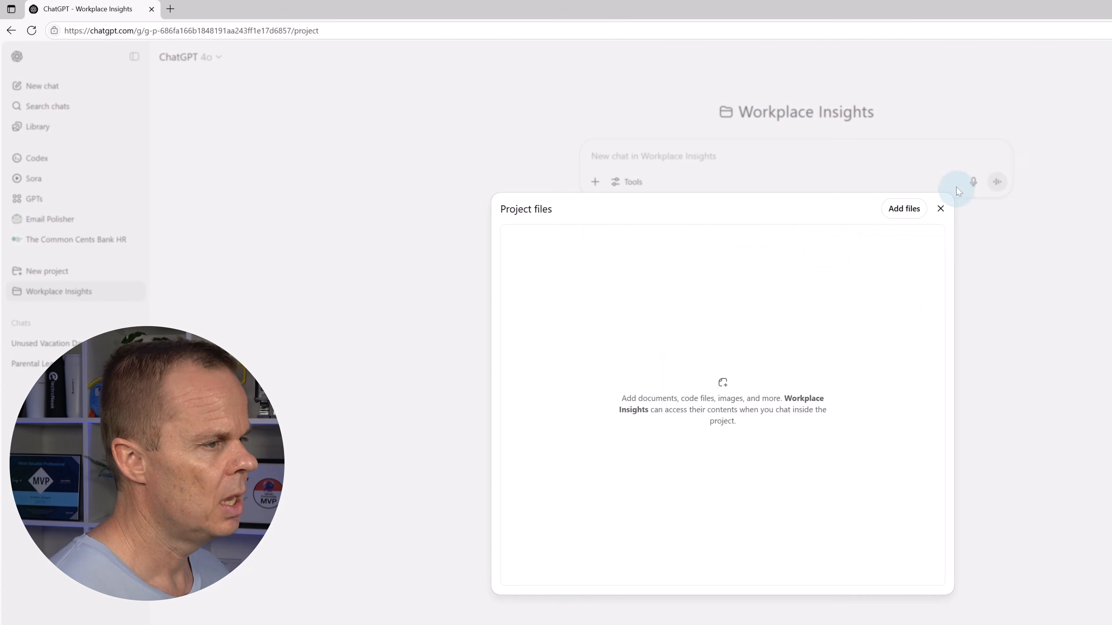
left_click(905, 210)
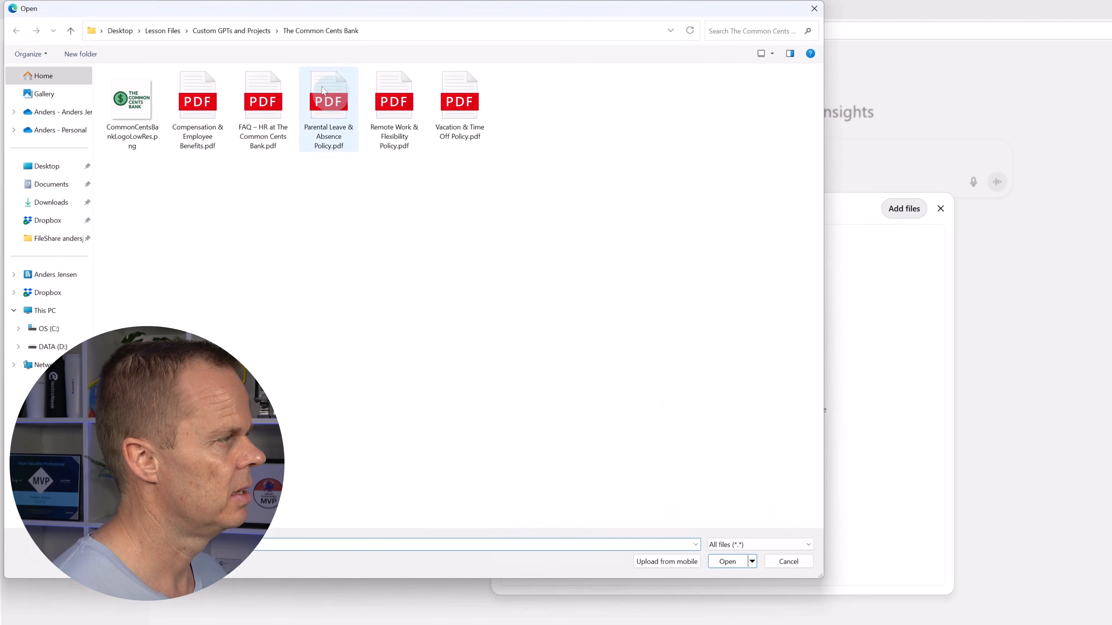
left_click(162, 30)
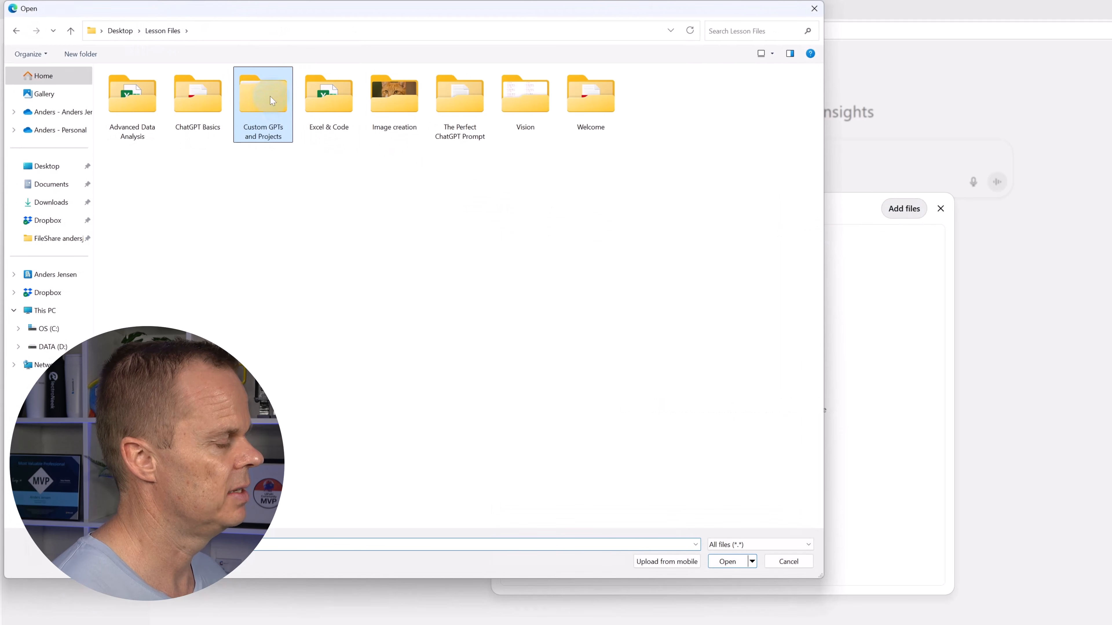
double_click(268, 107)
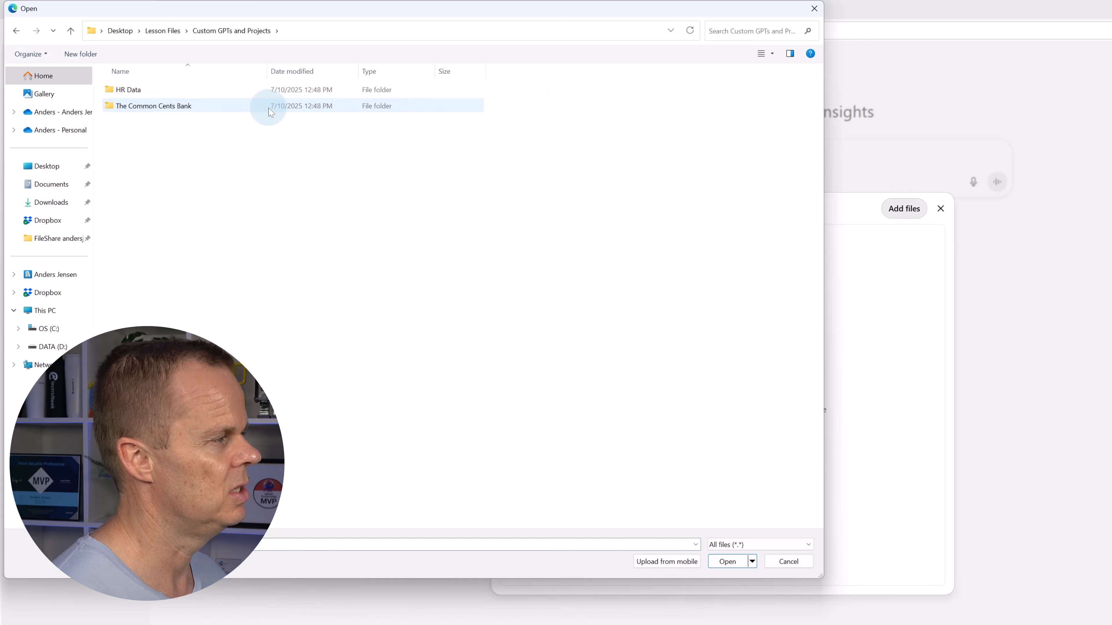
left_click(139, 90)
double_click(139, 93)
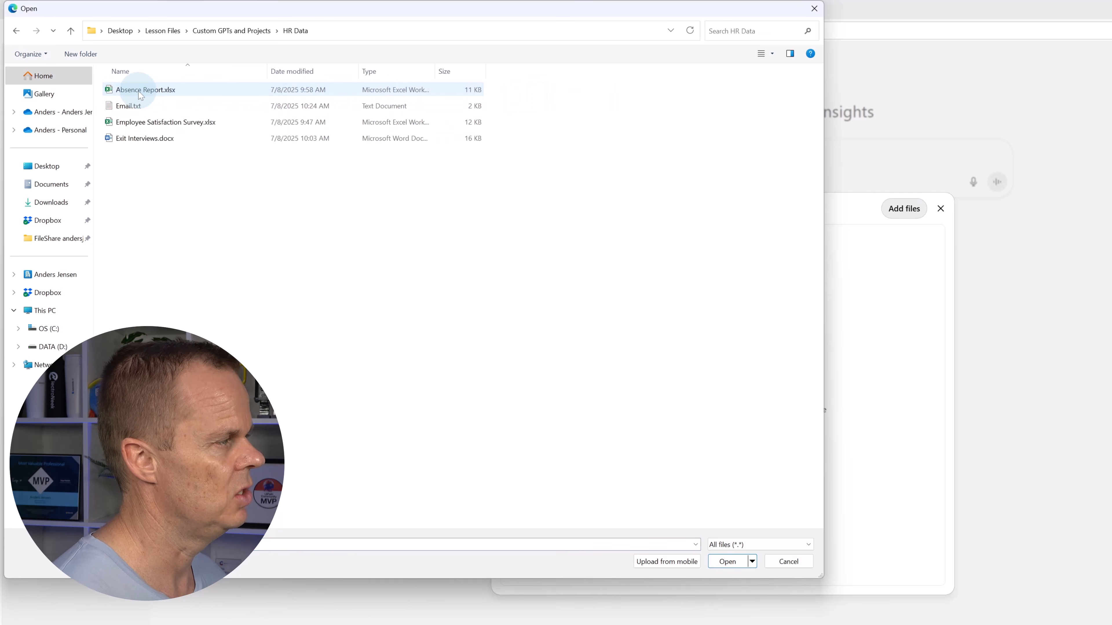
left_click(153, 95)
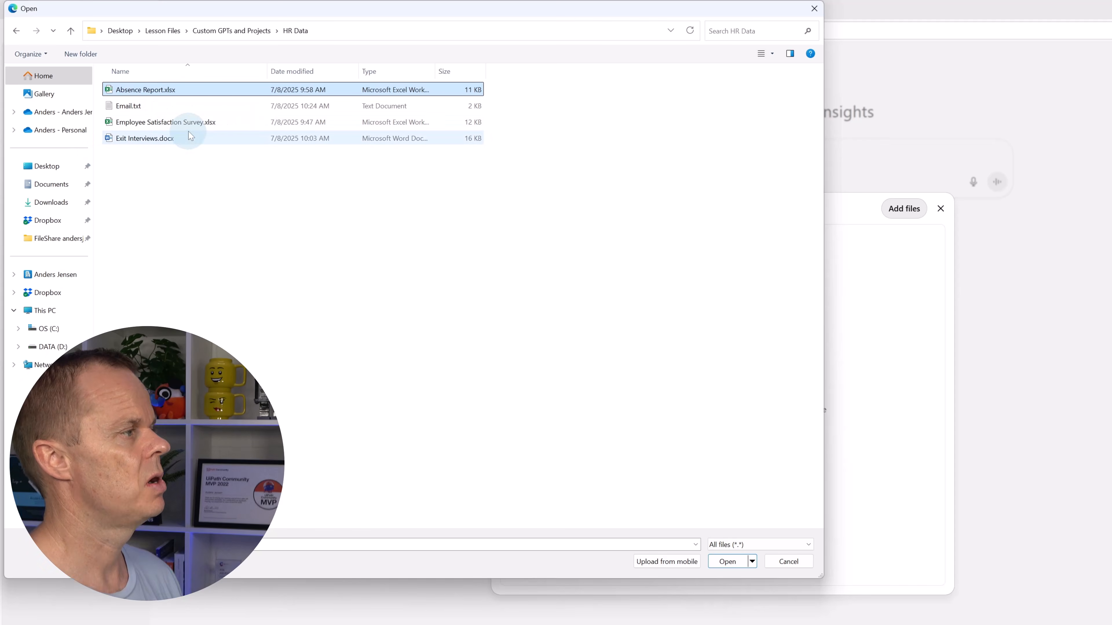
left_click(193, 122, "ctrl")
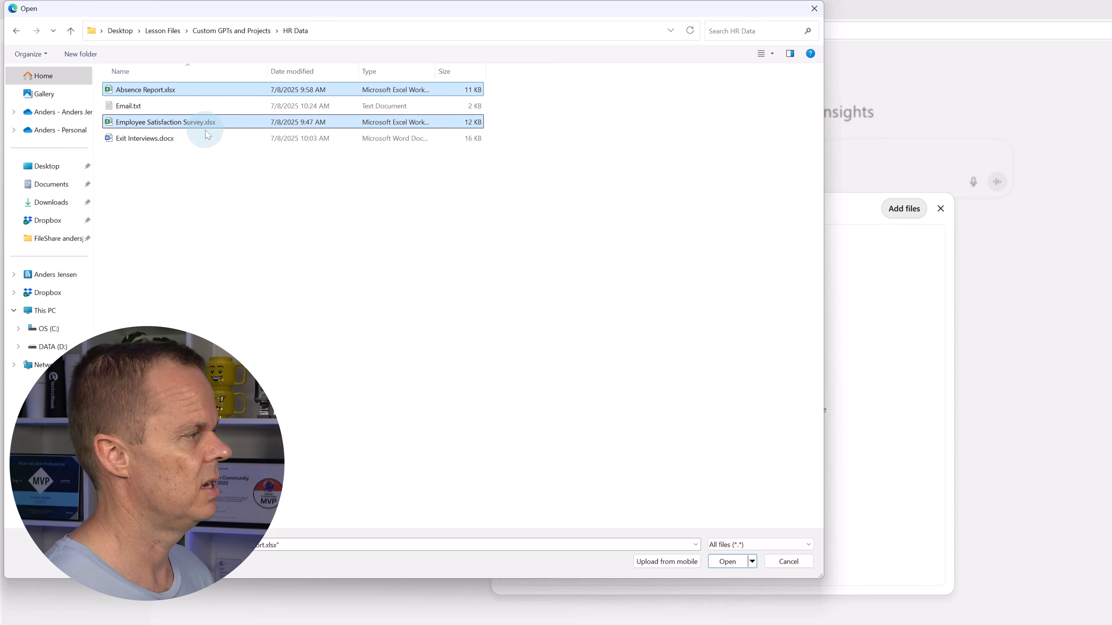
left_click(205, 138, "ctrl")
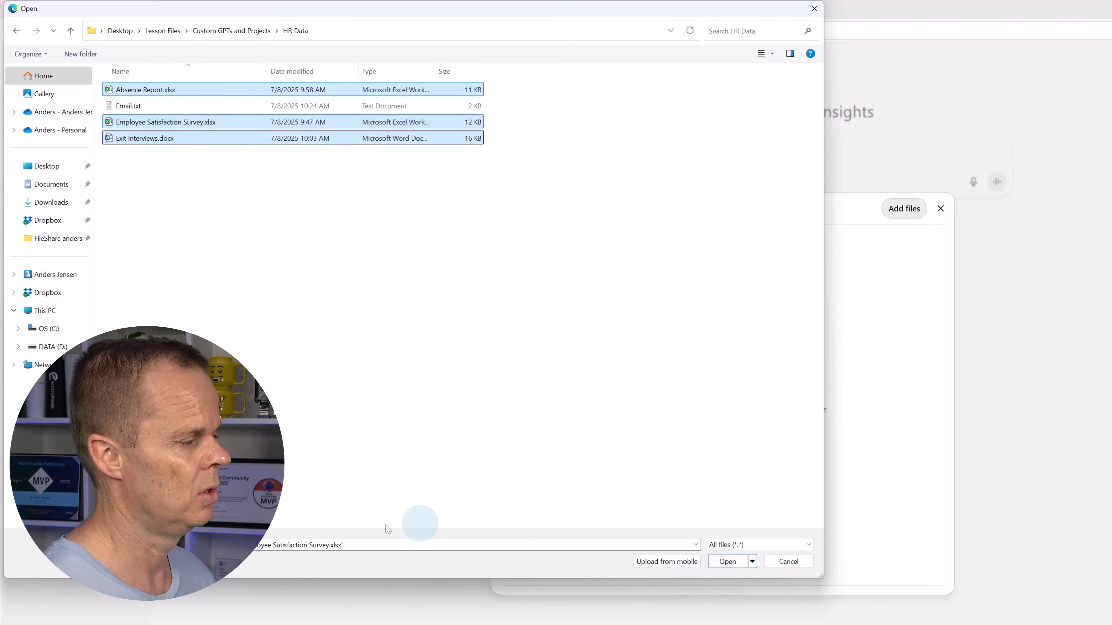
left_click(727, 561)
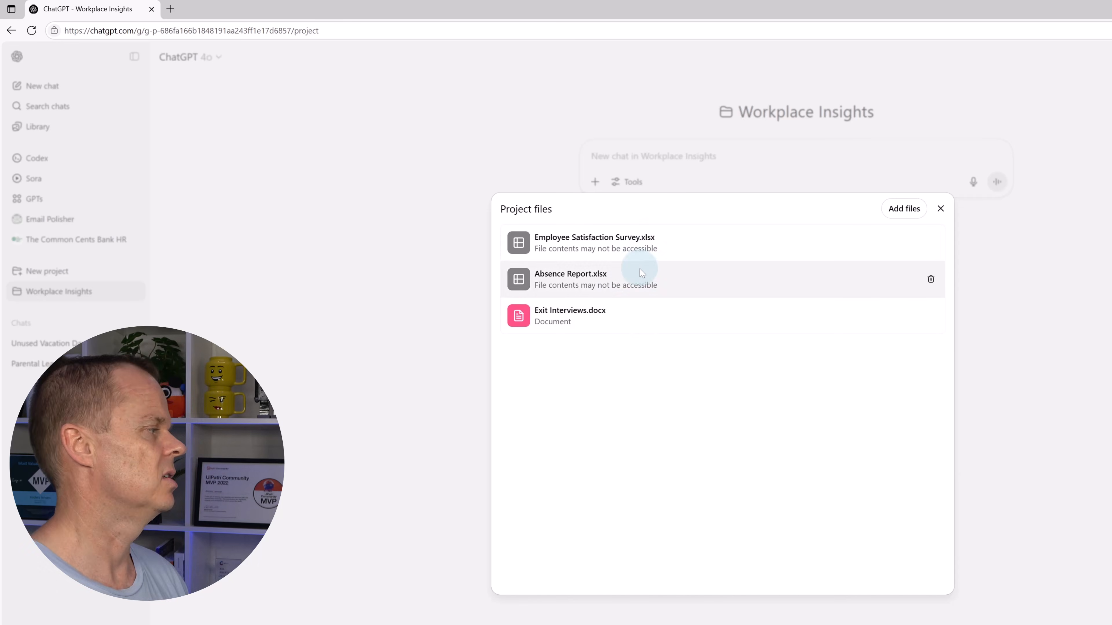
Step: Close the project files and ask in a new Workplace Insights chat, "What does the absence report say?"
left_click(940, 209)
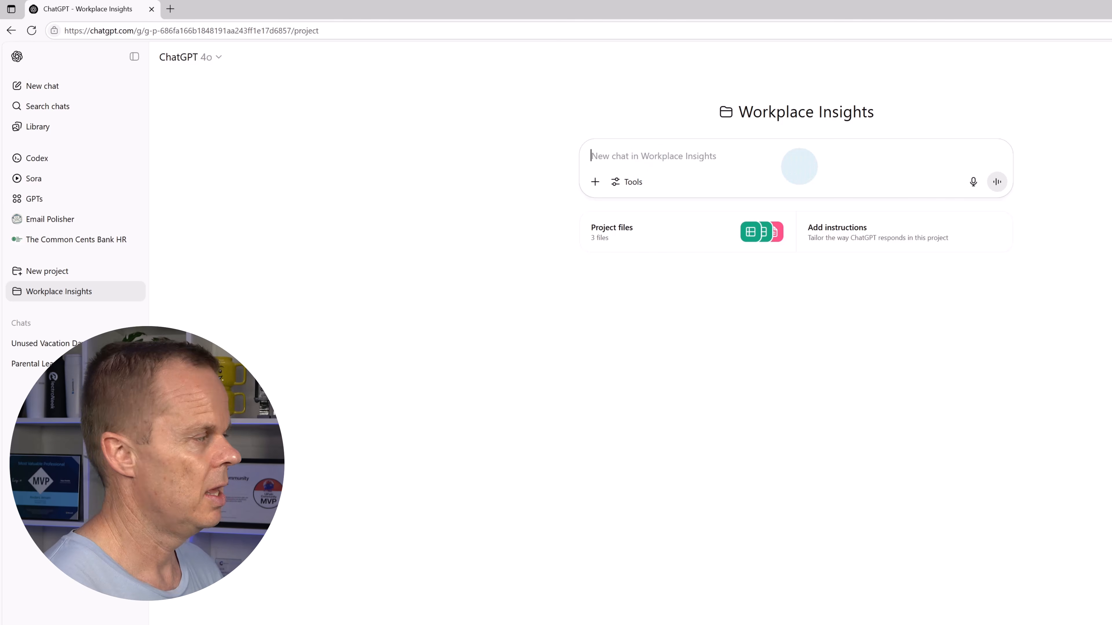
type("What doe")
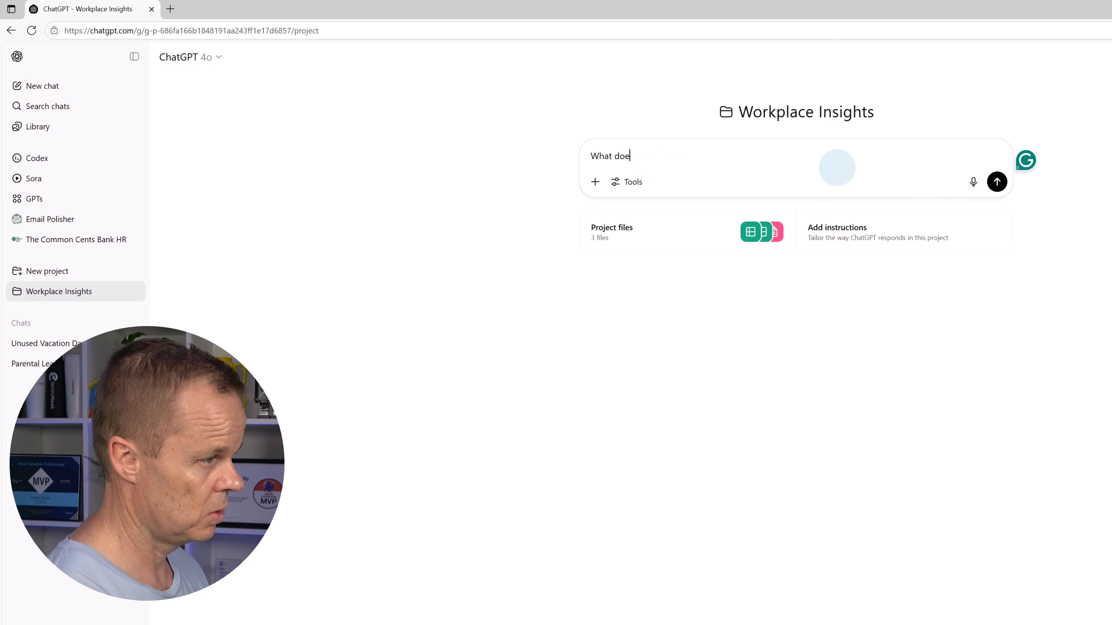
type("s the absenc")
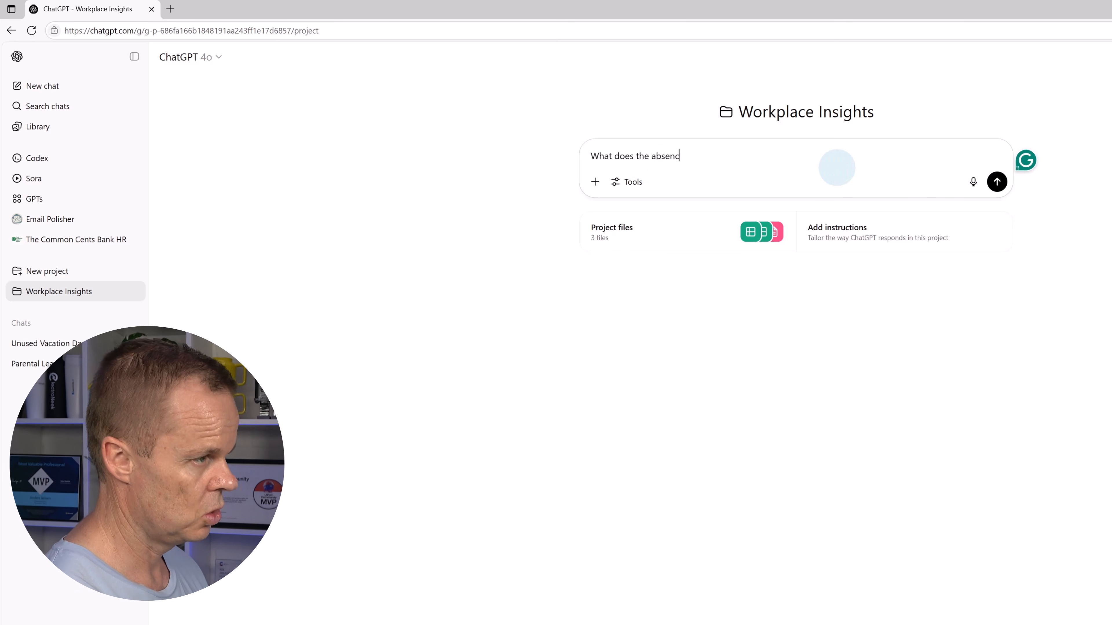
type("e report say")
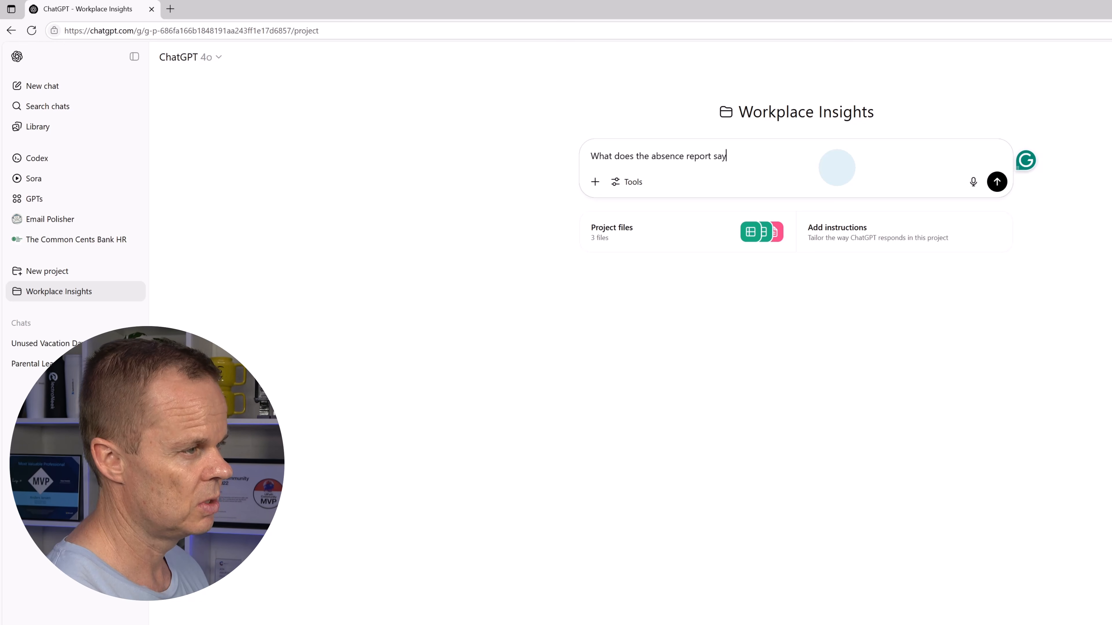
type("?")
key("Return")
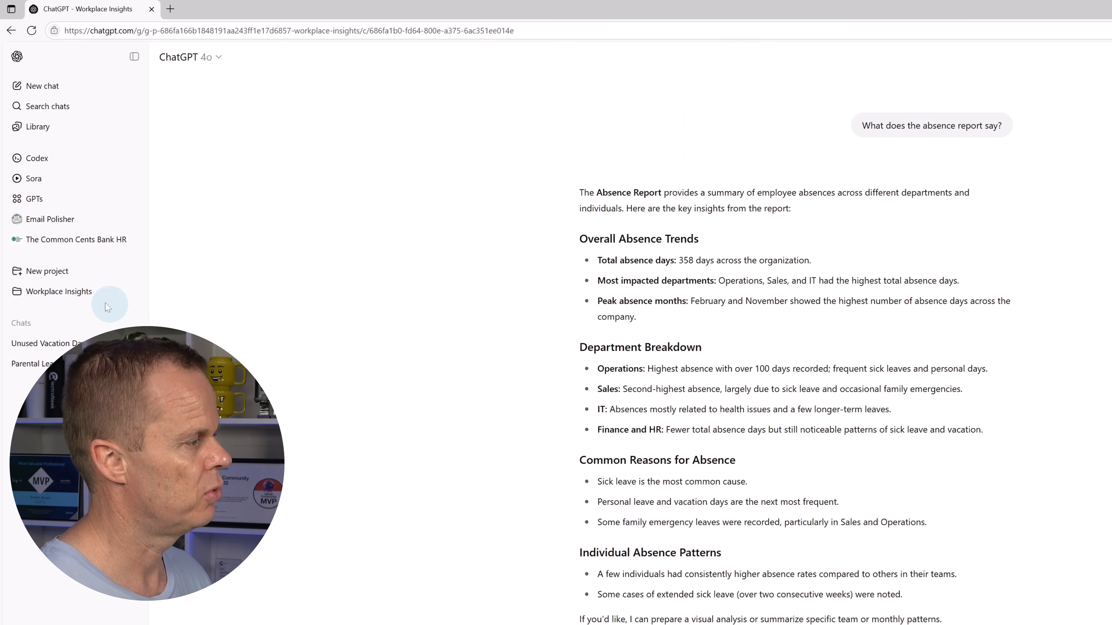
Step: Return to the Workplace Insights project overview and review its list of project files
left_click(75, 298)
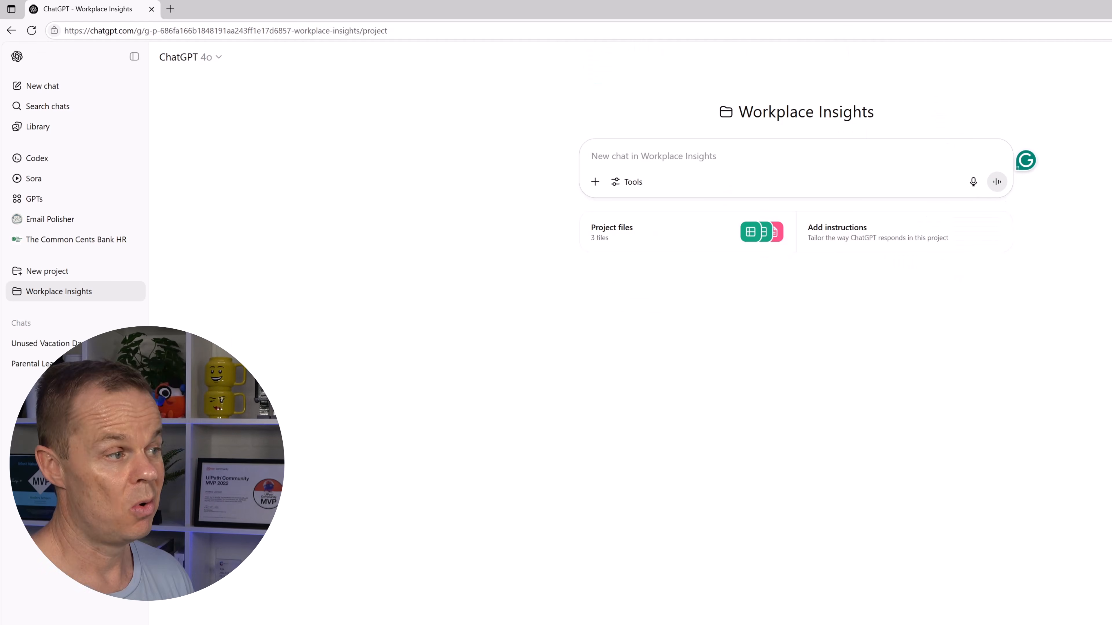
left_click(606, 235)
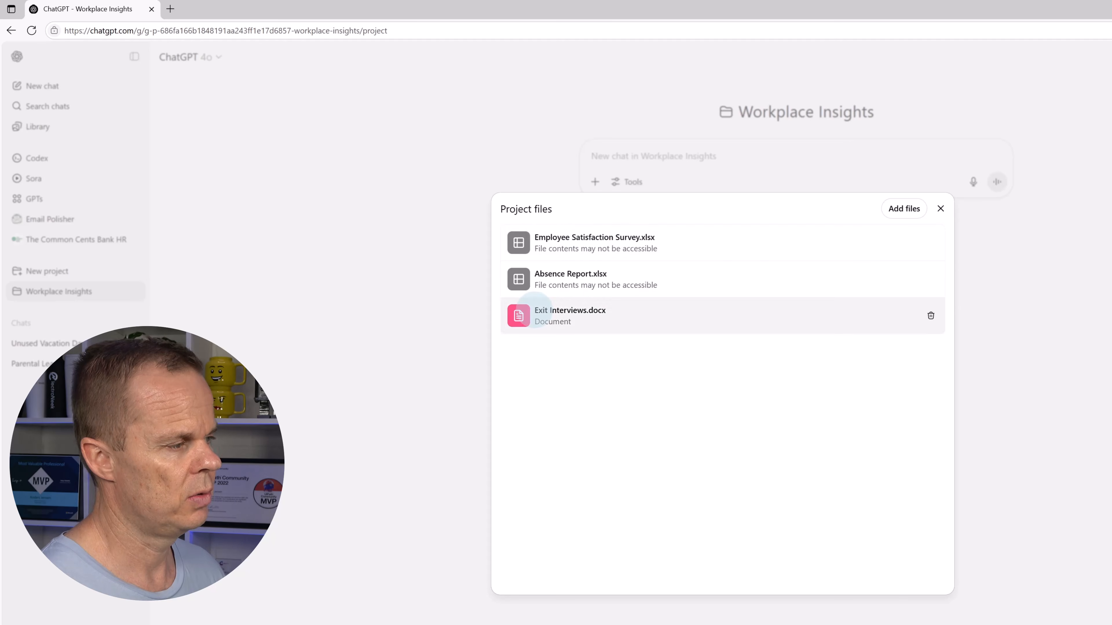
left_click(940, 208)
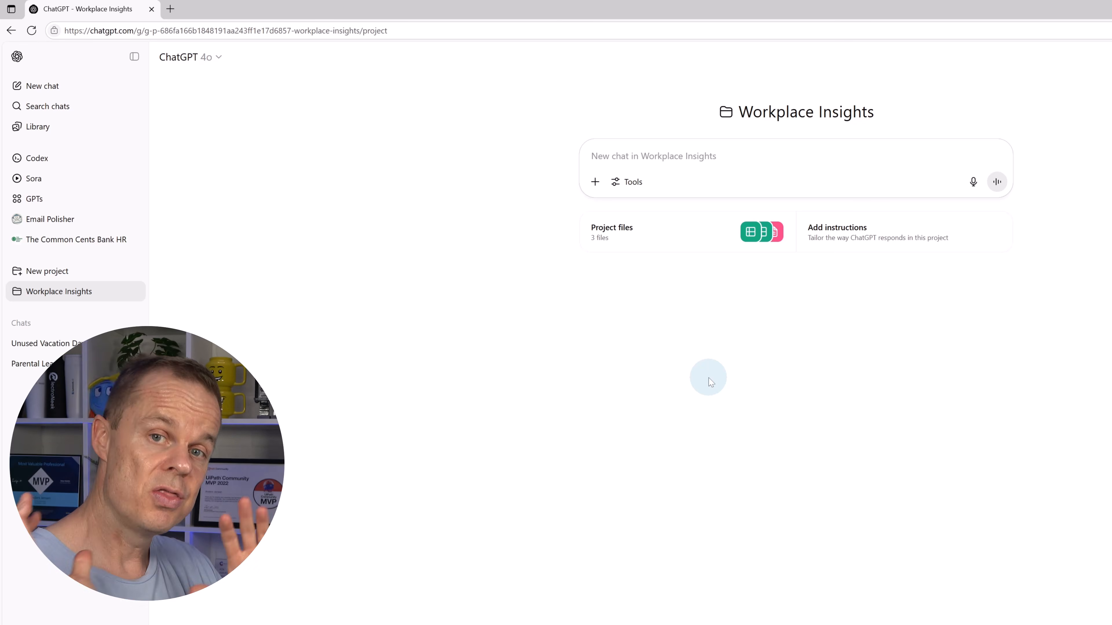
Step: Begin the project instructions with "Use the provided references to help analyze workplace trends."
left_click(841, 237)
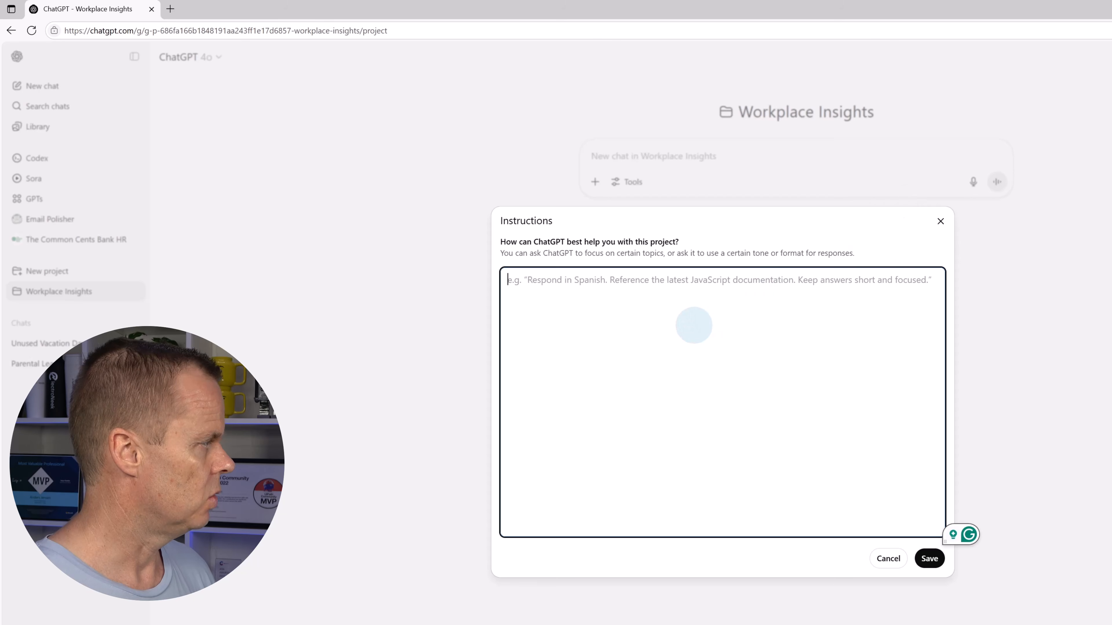
type("U")
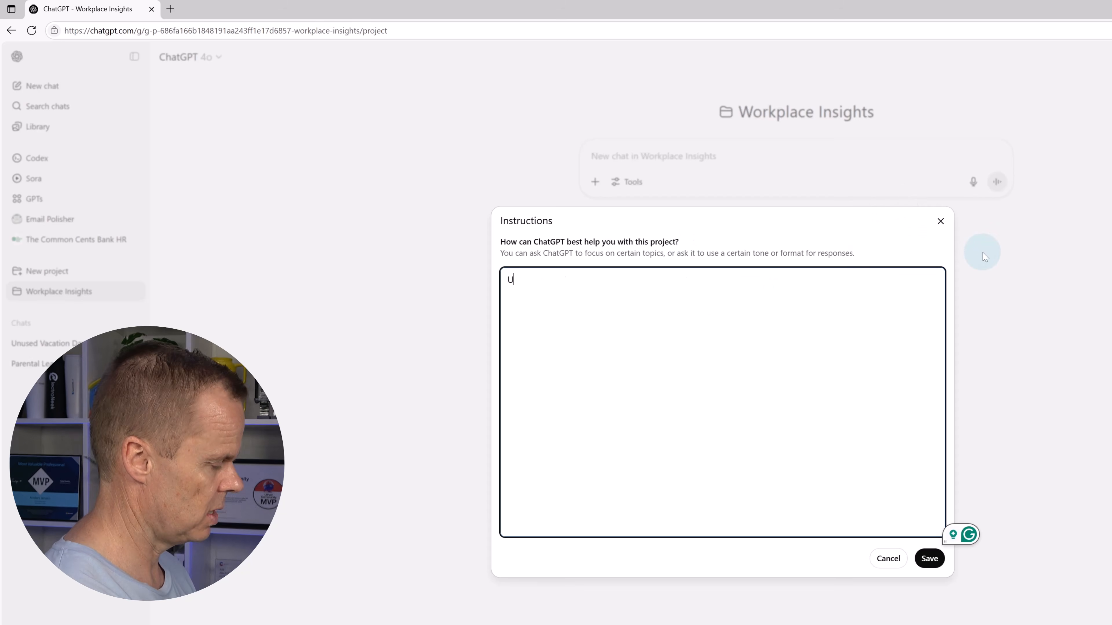
type("se the pro")
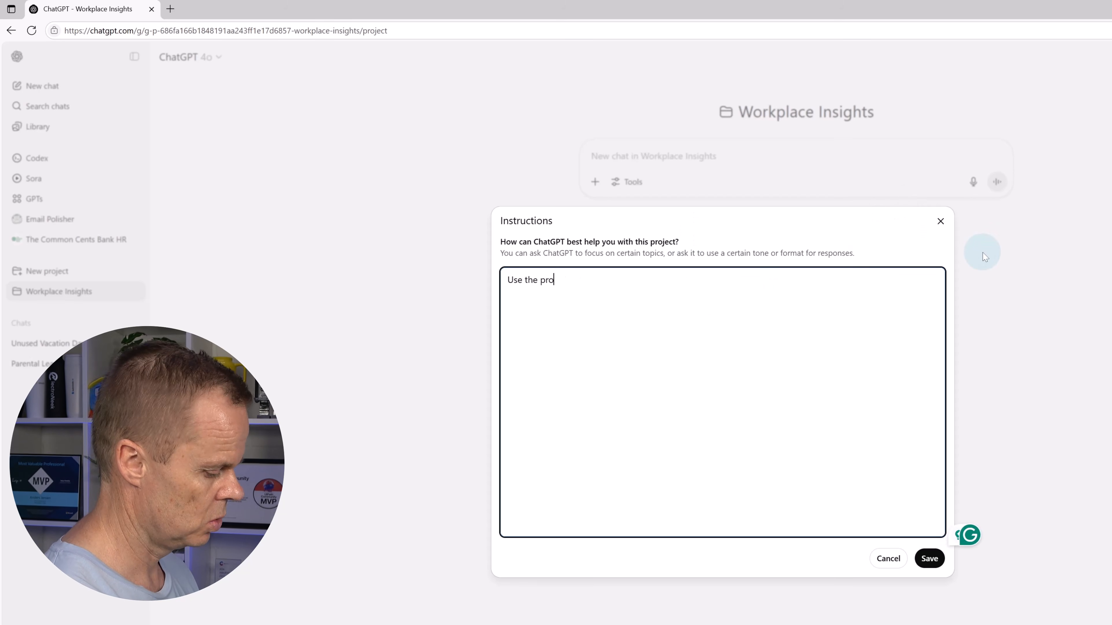
type("vided references to help")
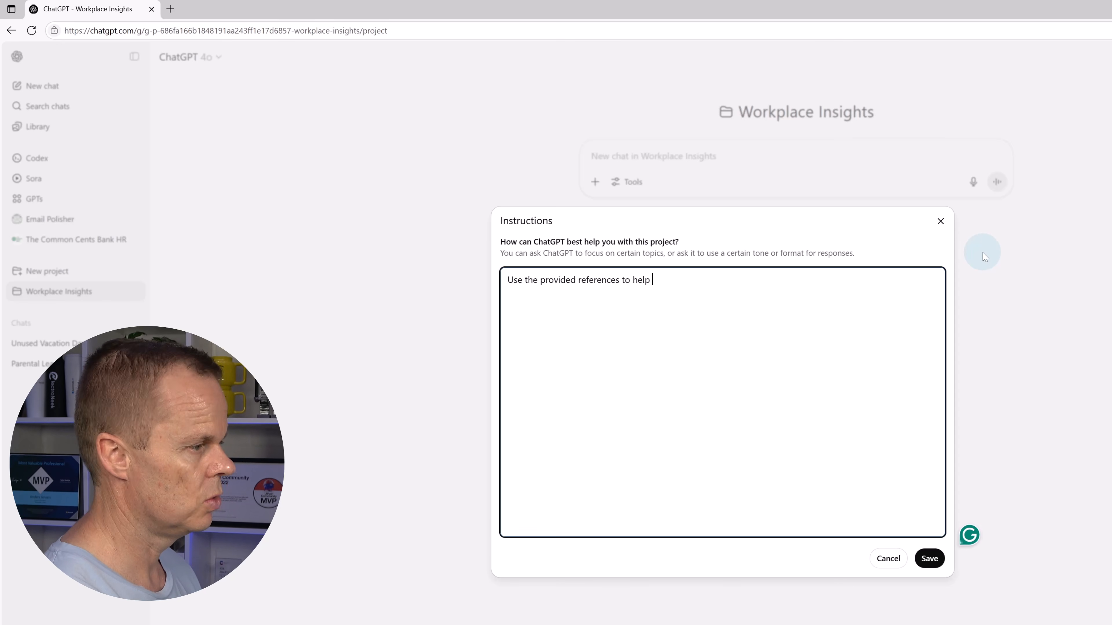
type("analyze ")
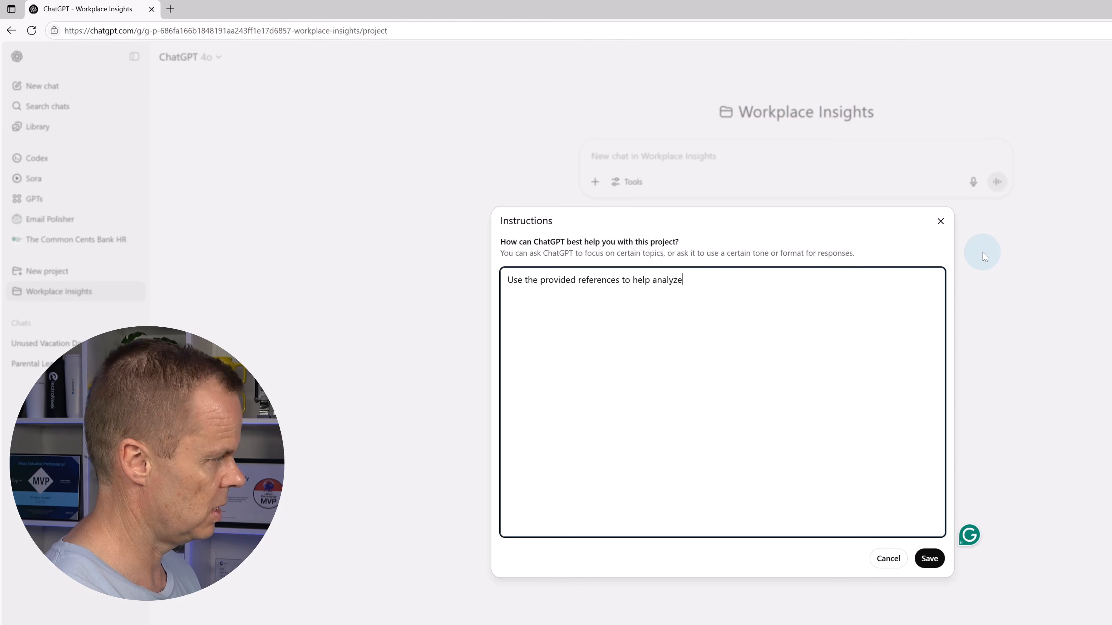
type("workplace ")
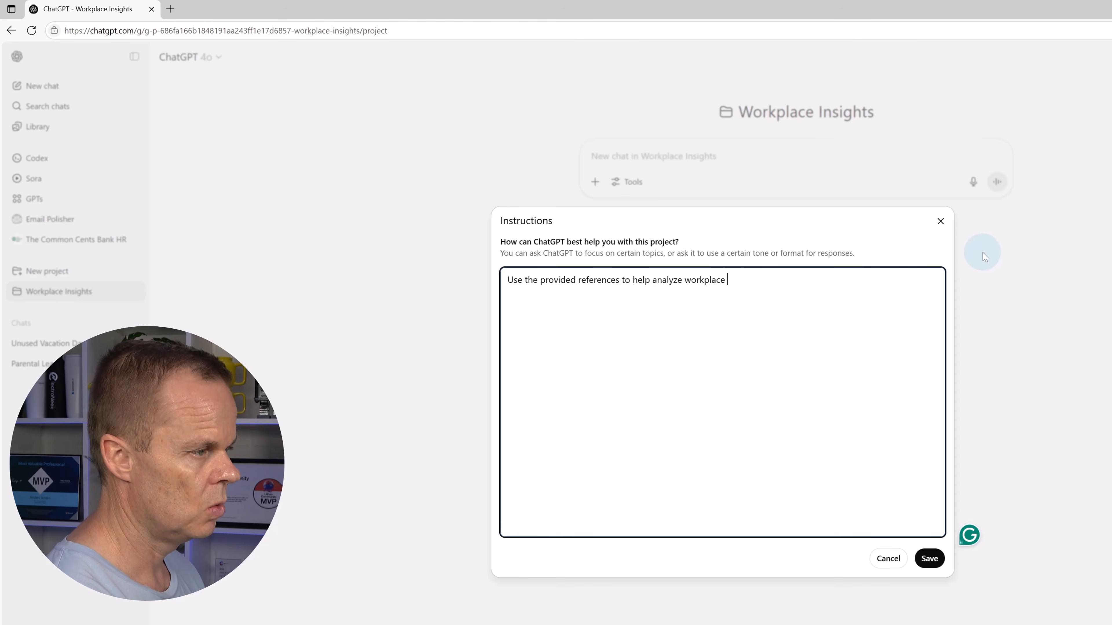
type("trends. Focus")
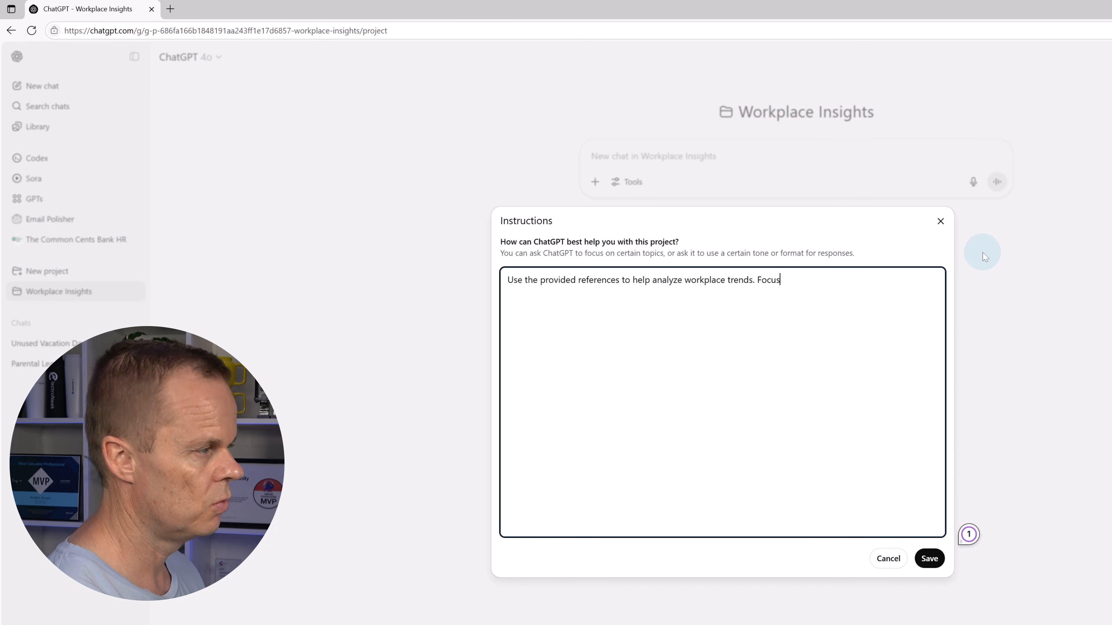
Step: Add to the instructions: "Focus on summarizing insights, comparing departments, identifying patterns over time, and suggesting practical HR actions when relevant."
type(" on summarizing")
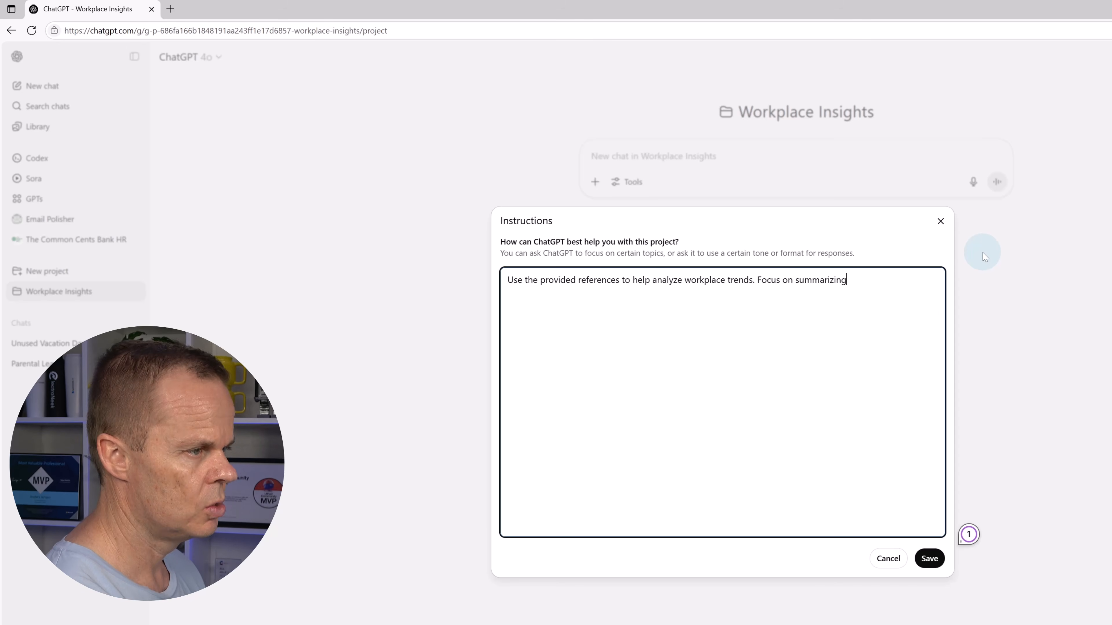
type(" insih")
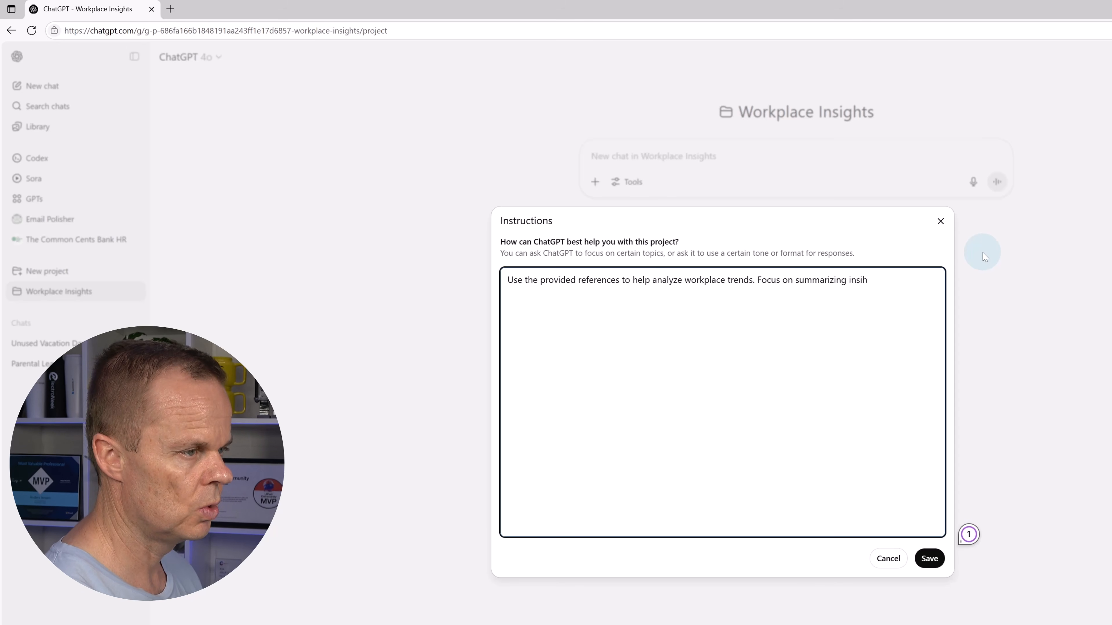
key("BackSpace")
type("ghts, compar")
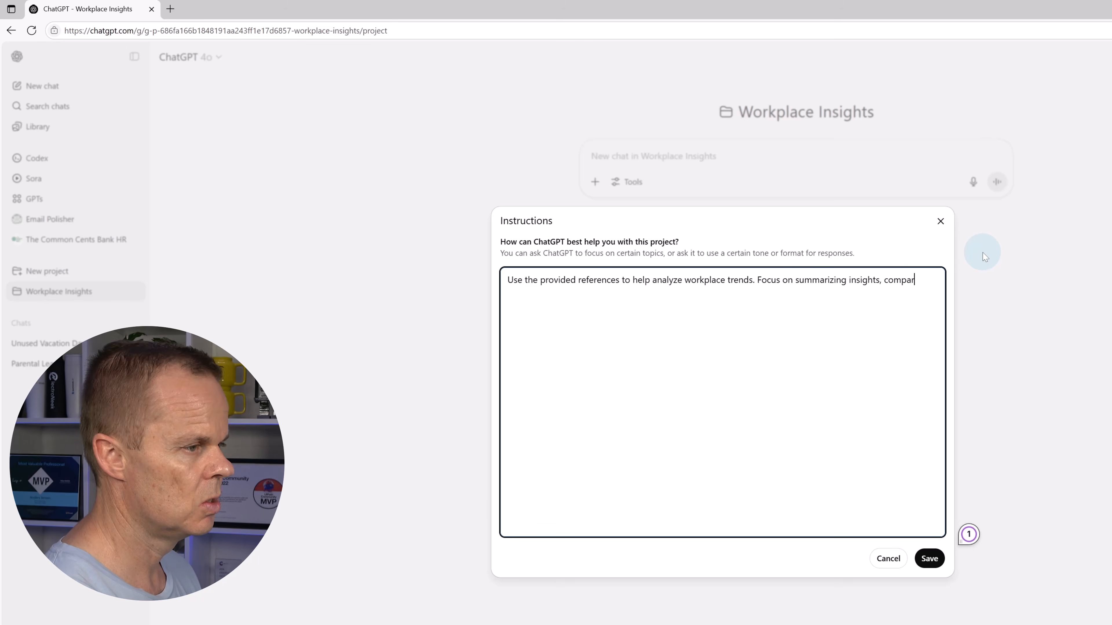
type("ing departments, ident")
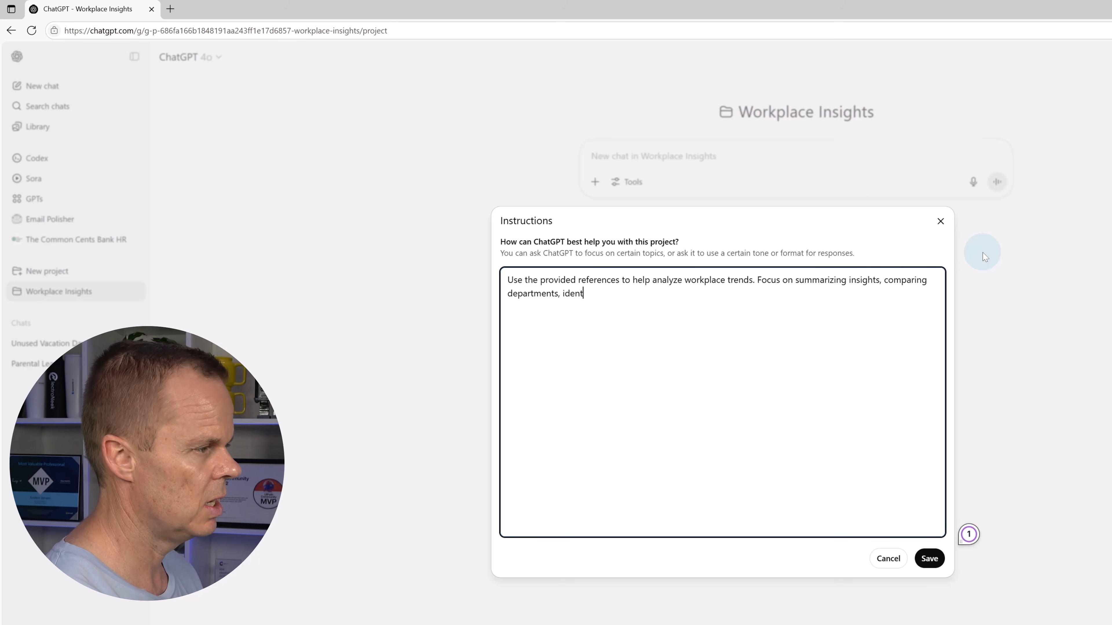
type("ifying patter")
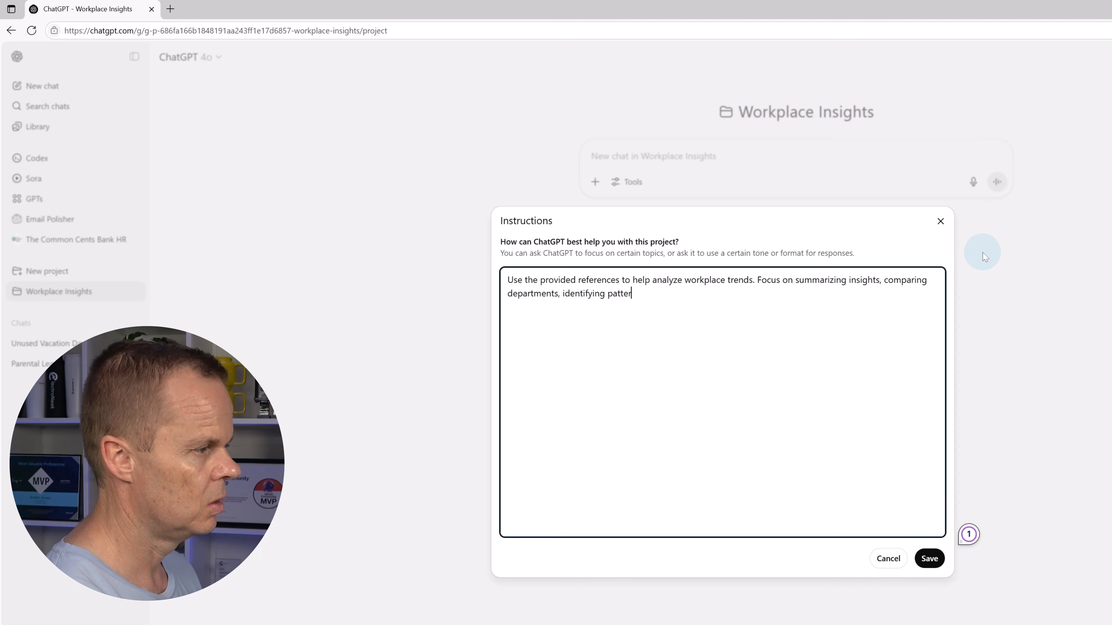
type("ns over time,")
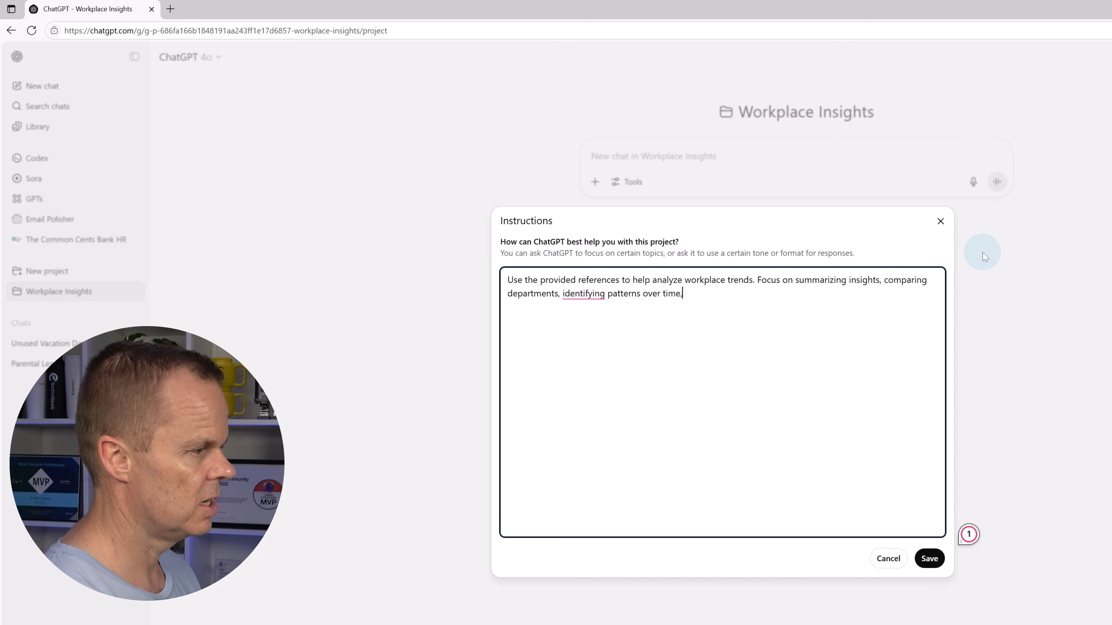
type(" and suggesti")
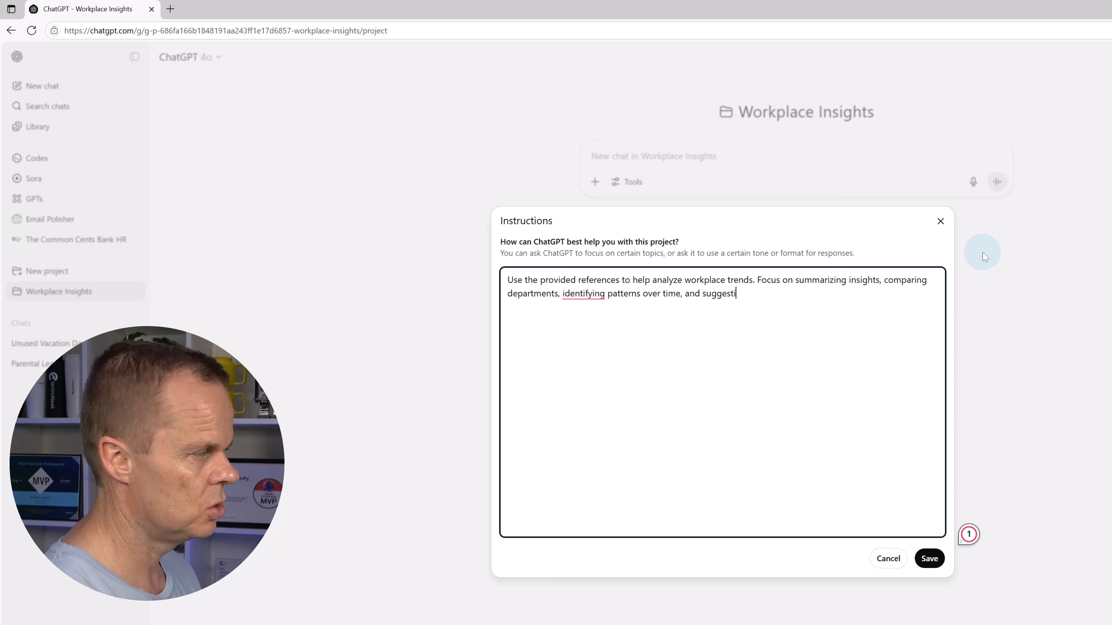
type("ng practical HR")
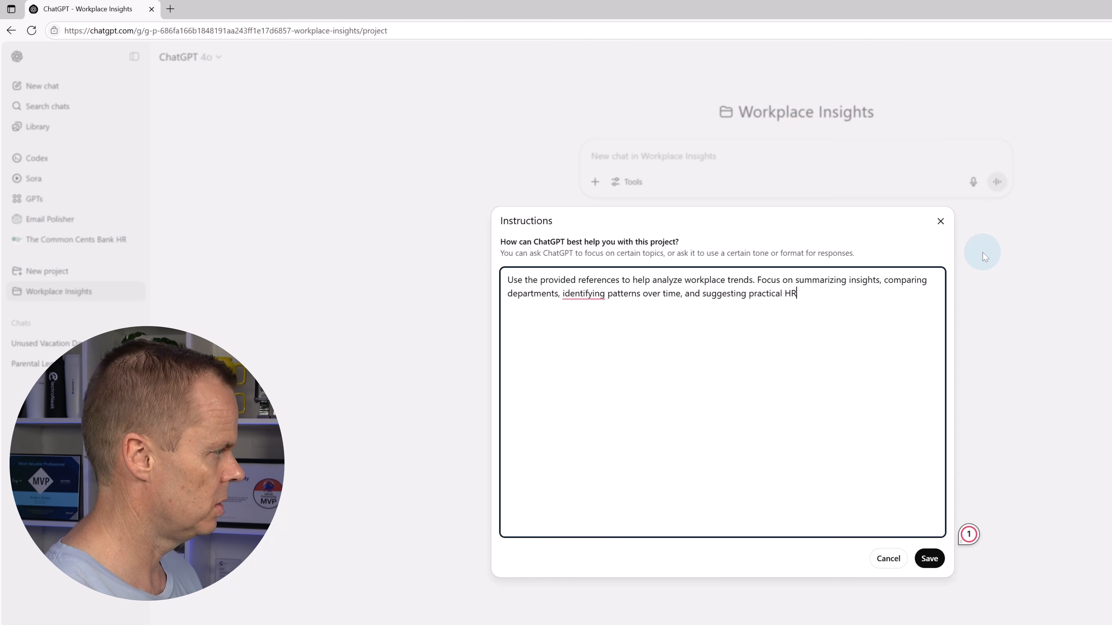
type(" actions w")
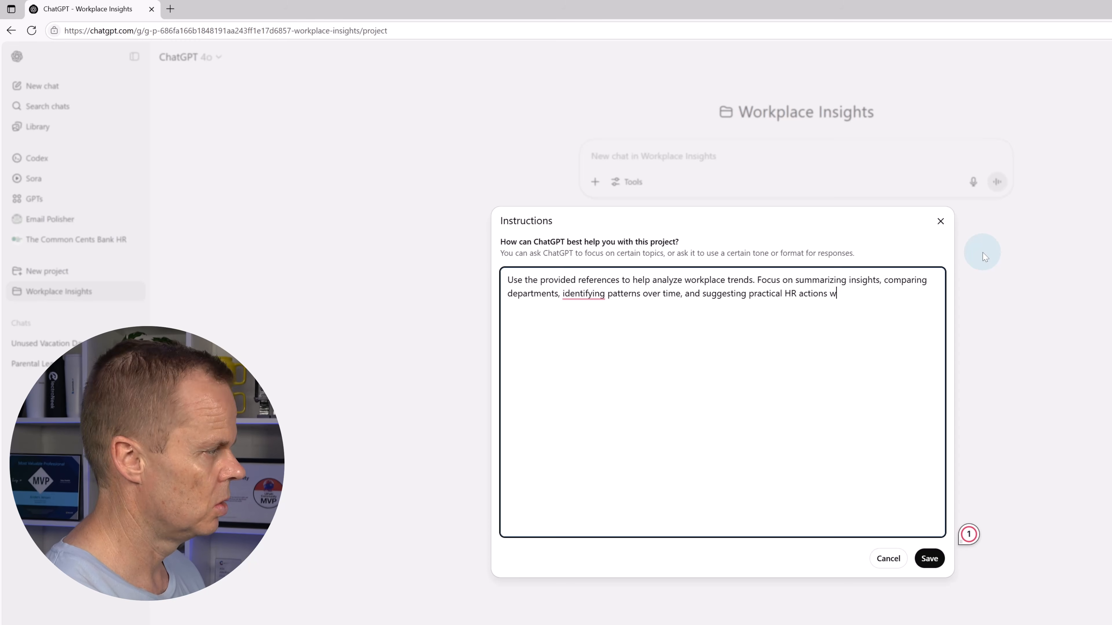
type("hen relev")
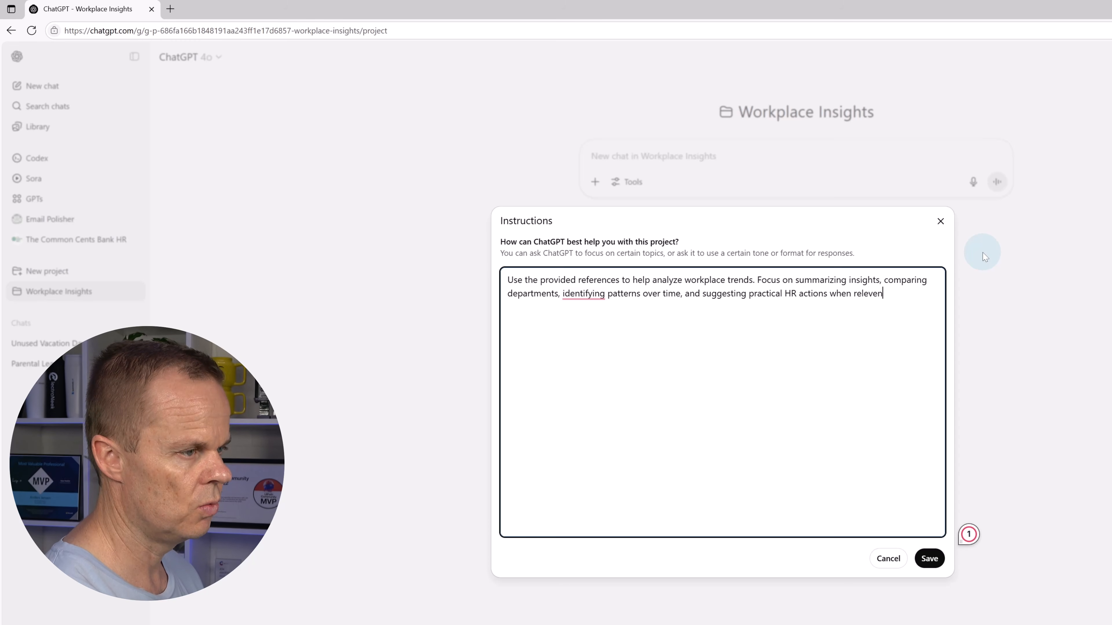
type("ant. ")
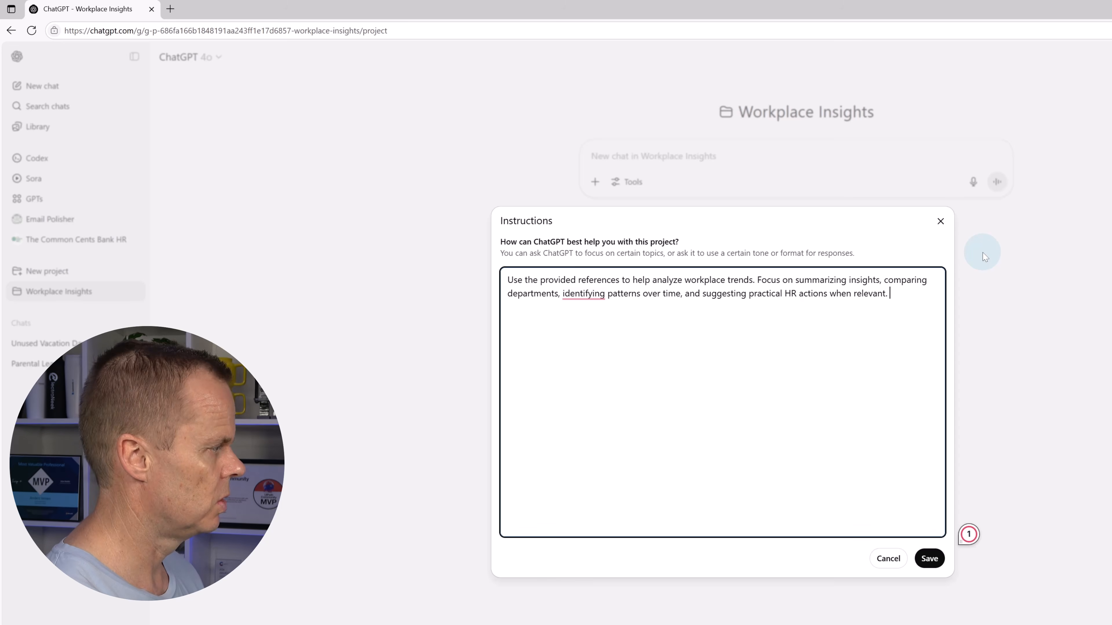
Step: Finish the instructions with "Keep your responses concise, structured, and professional." and save them
type("Keep your respons")
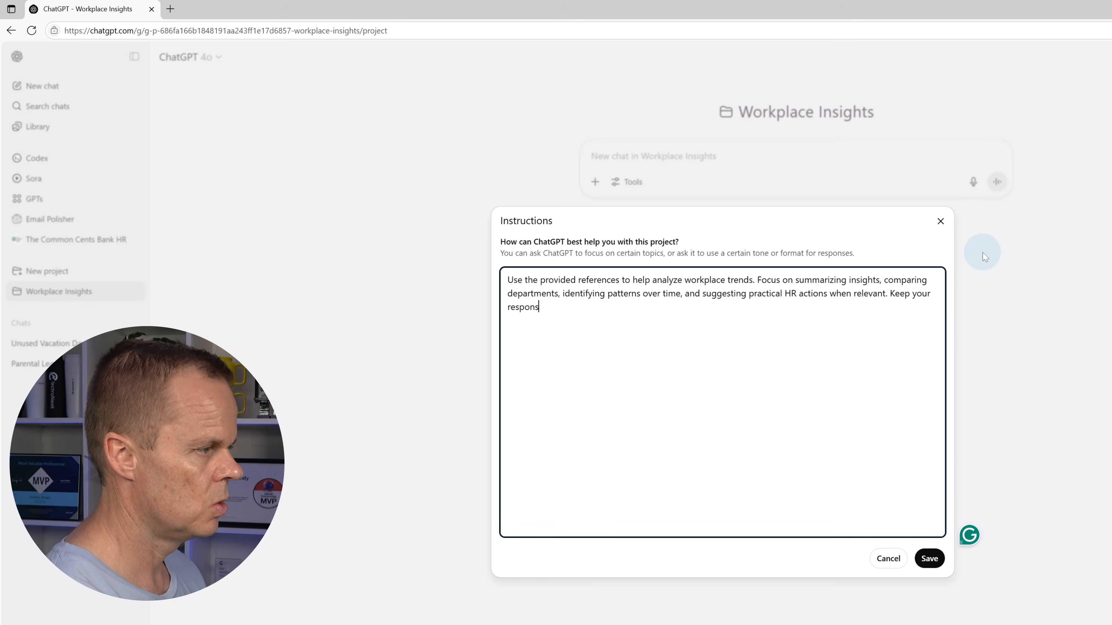
type("es conc")
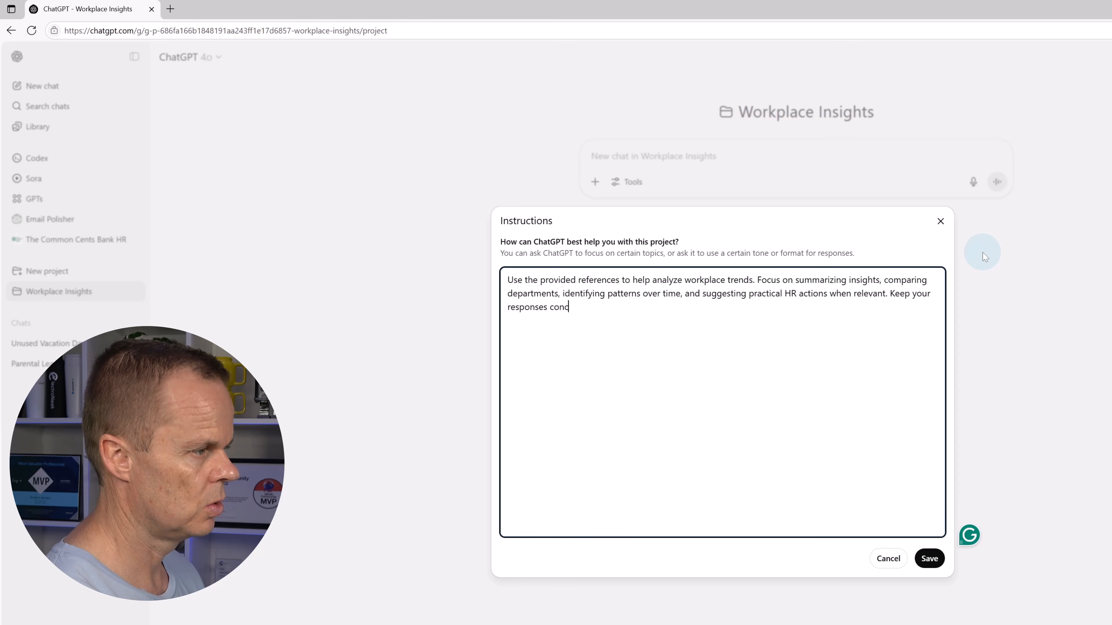
type("ise, struct")
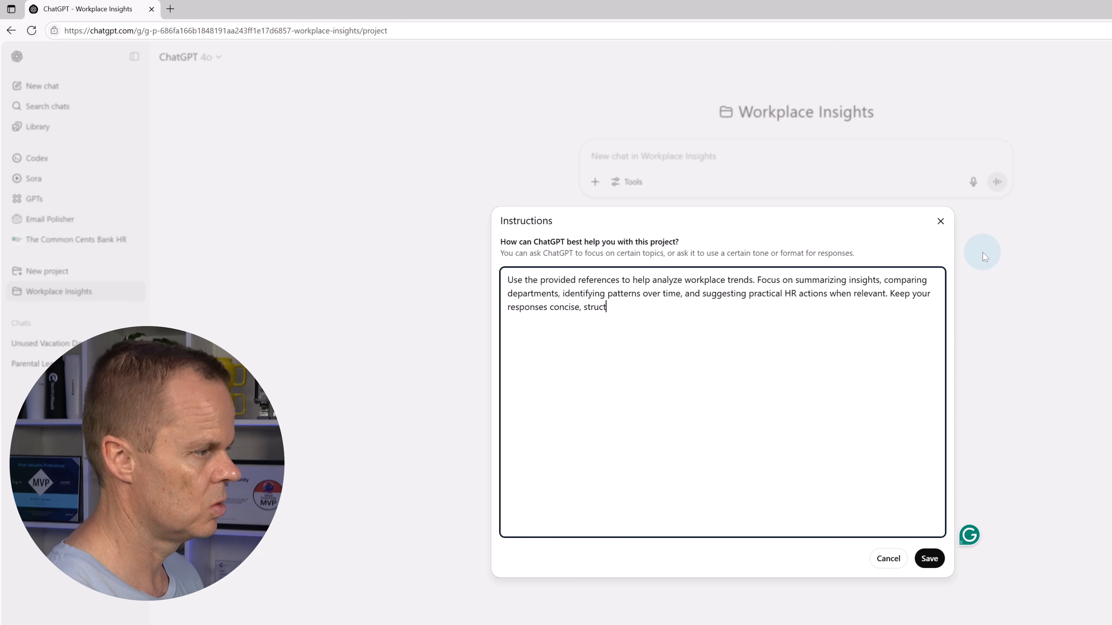
type("ured, and professional.")
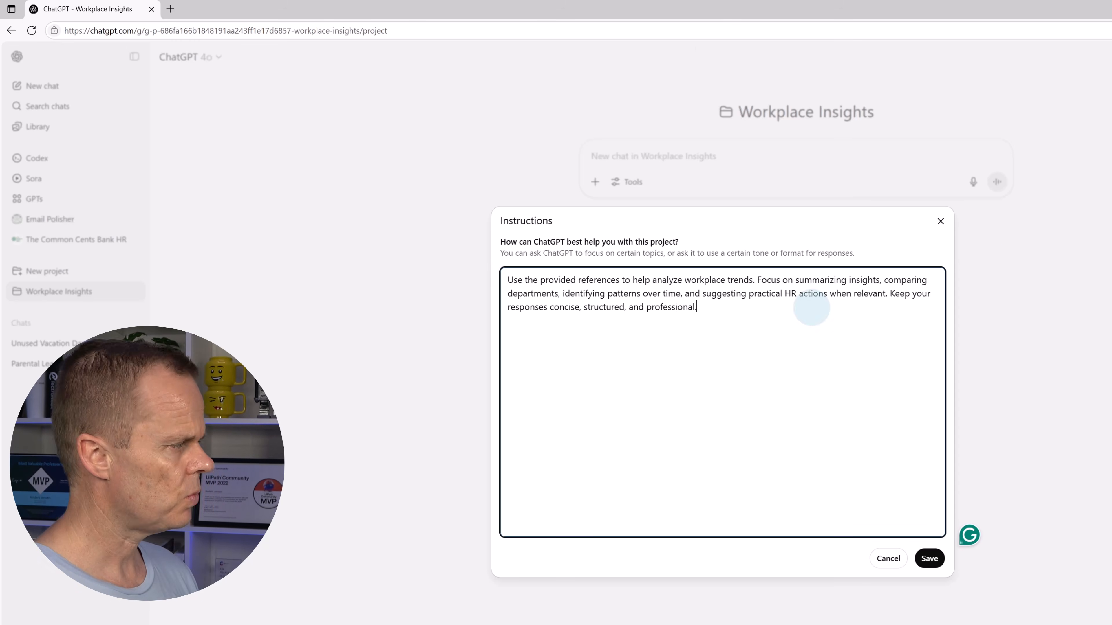
left_click(940, 558)
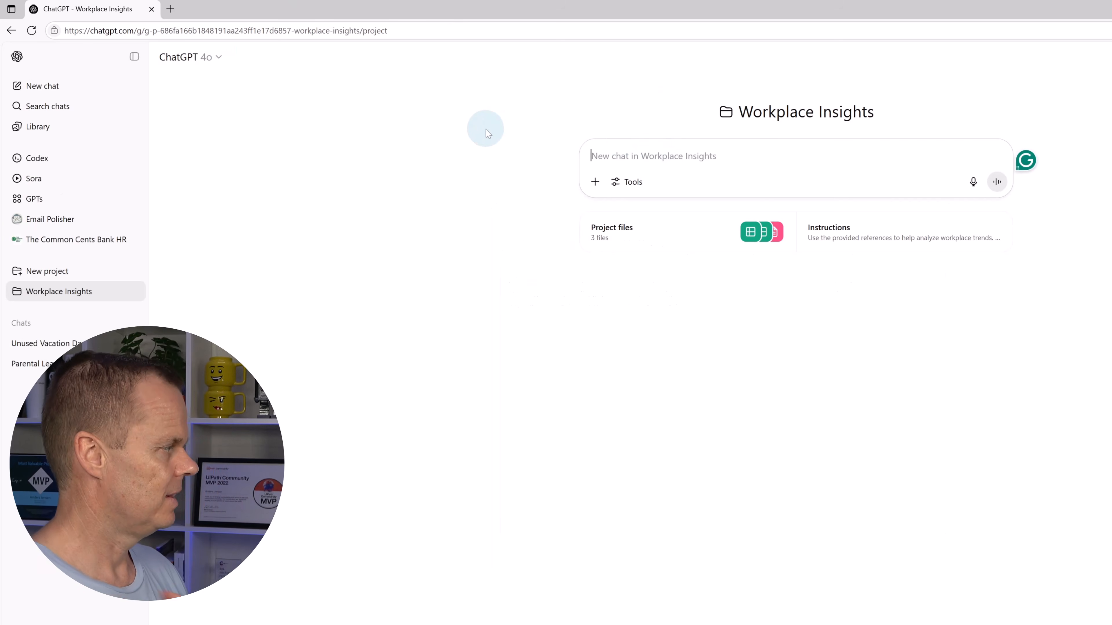
Step: Begin a new project chat with "Summarize key patterns and concerns across departments based on the Employee Satisfaction Survey."
type("Summariz")
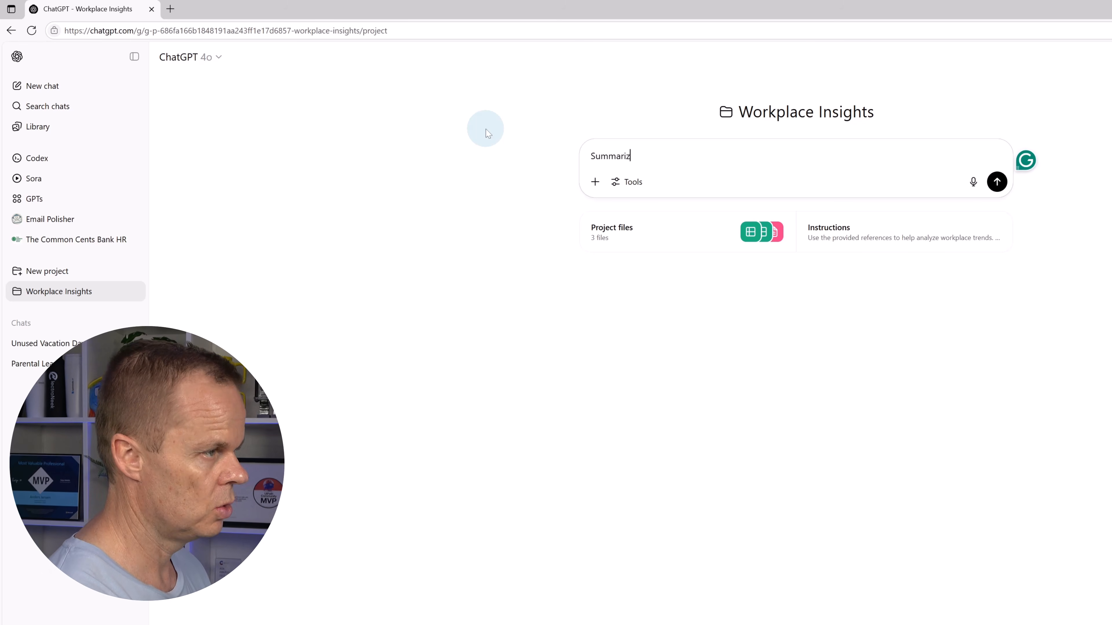
type("e key atte")
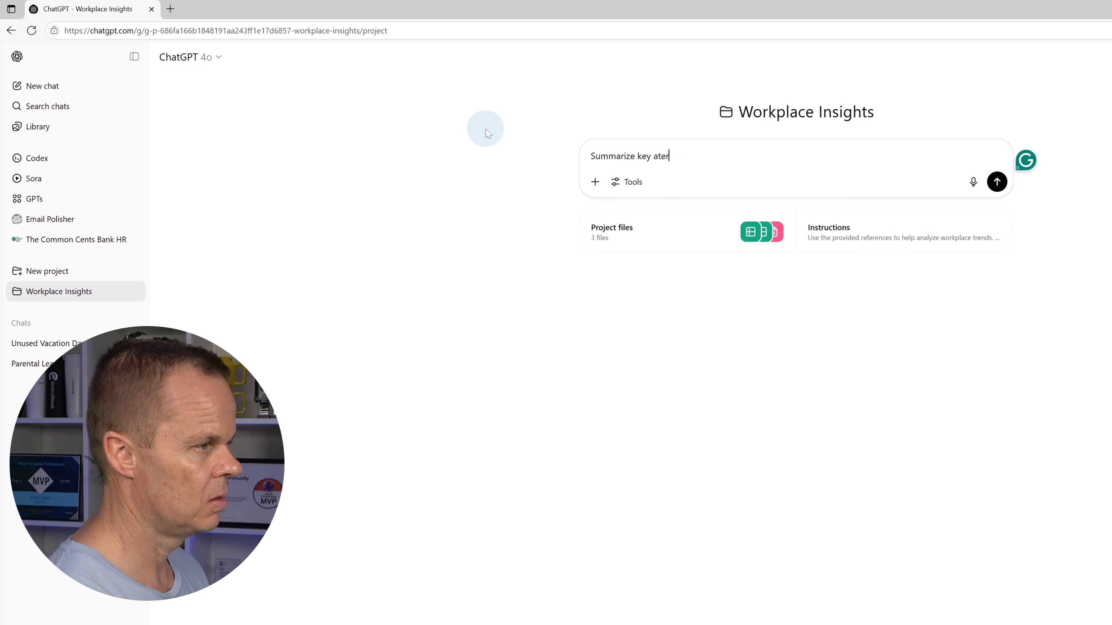
key("BackSpace")
key("BackSpace")
key("BackSpace")
key("BackSpace")
type("patterns and concerns across departments")
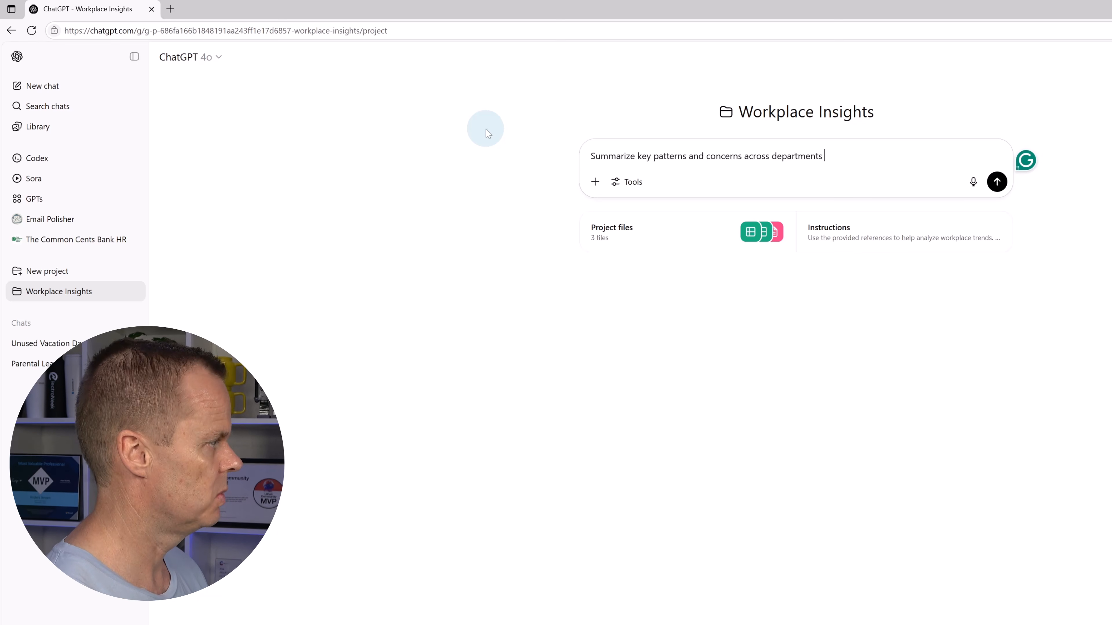
type("based on the Employee Satis")
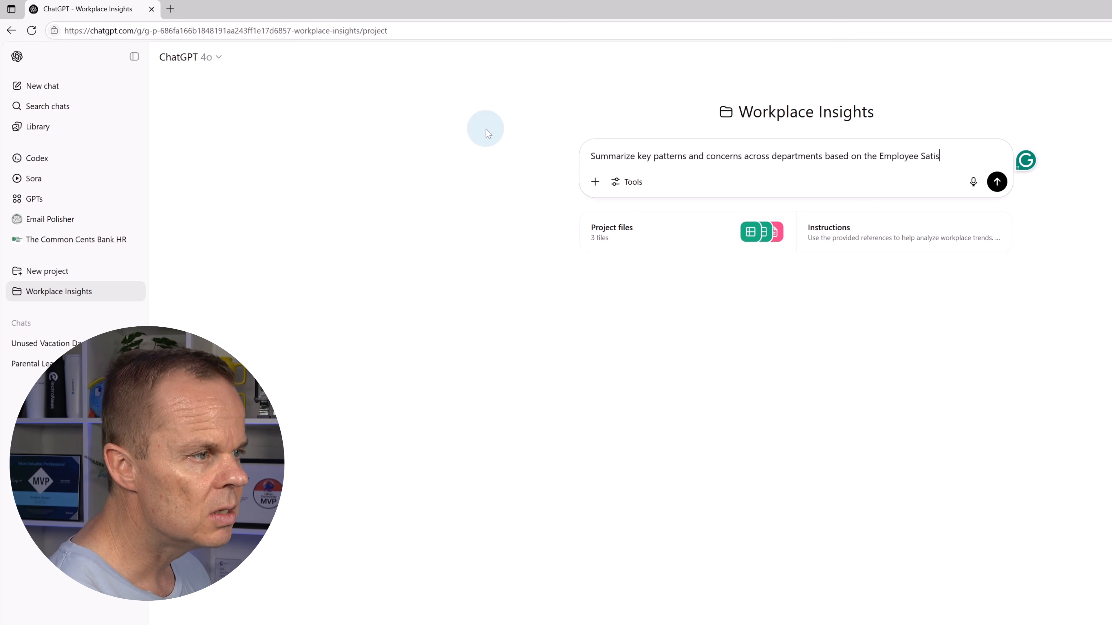
type("faction")
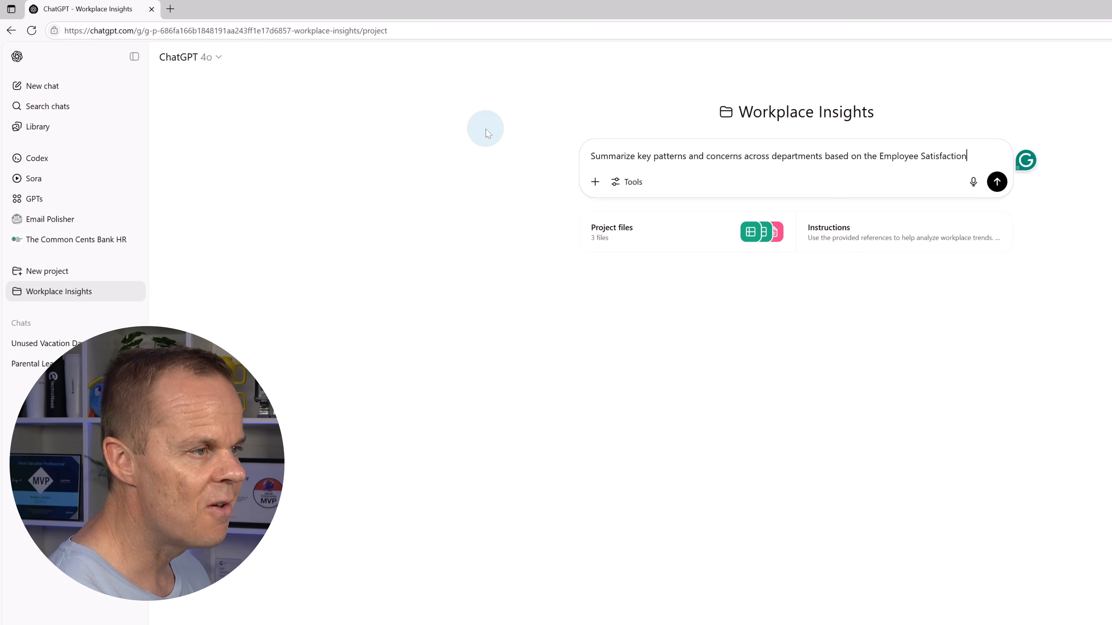
type(" Survey.")
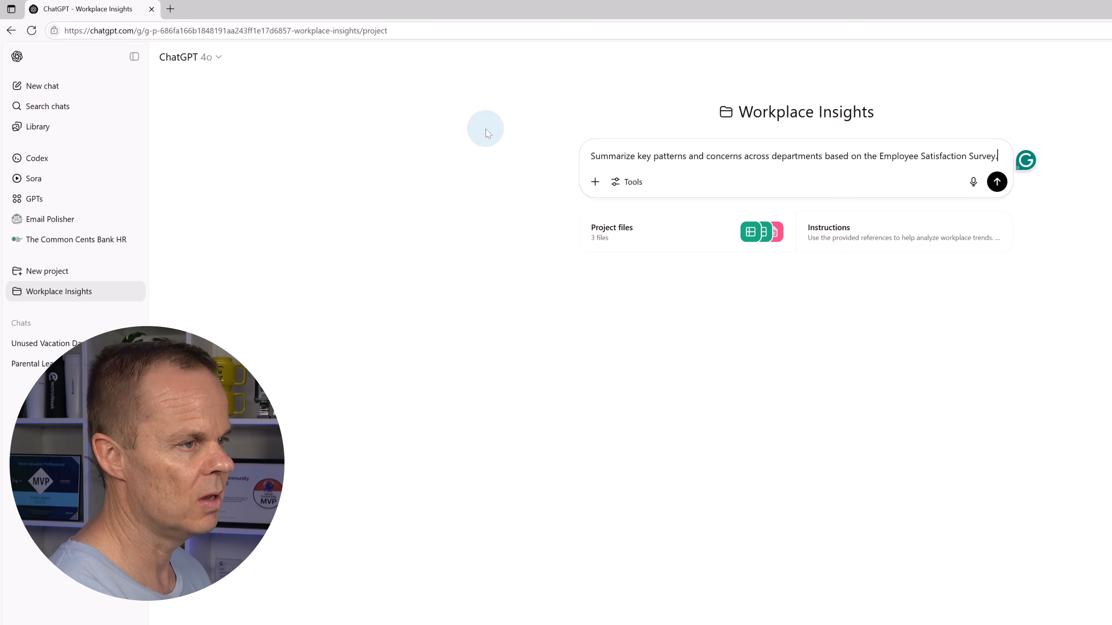
Step: Add "Highlight differences in ratings and recurring themes in comments.", send the prompt and read through the response
type(" Highlight diffe")
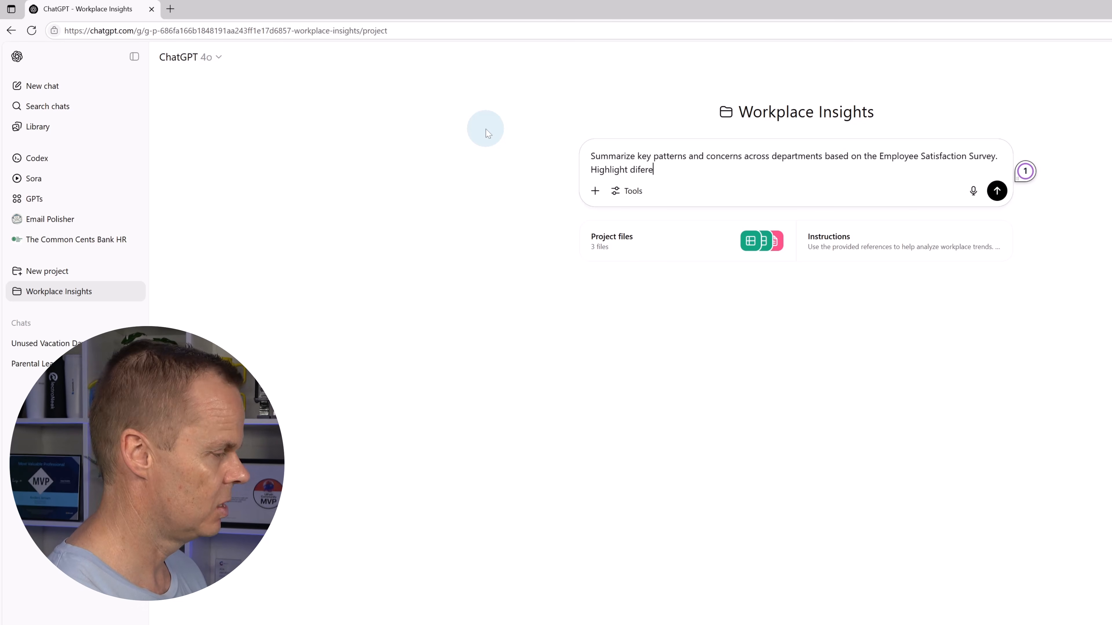
type("rences")
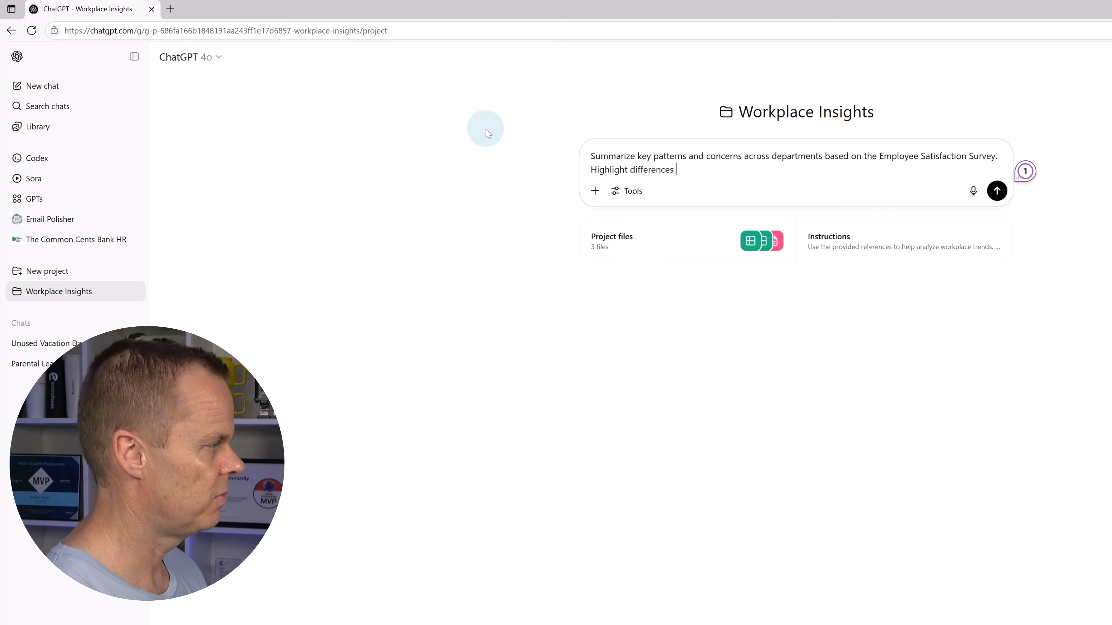
type(" in ratings and ")
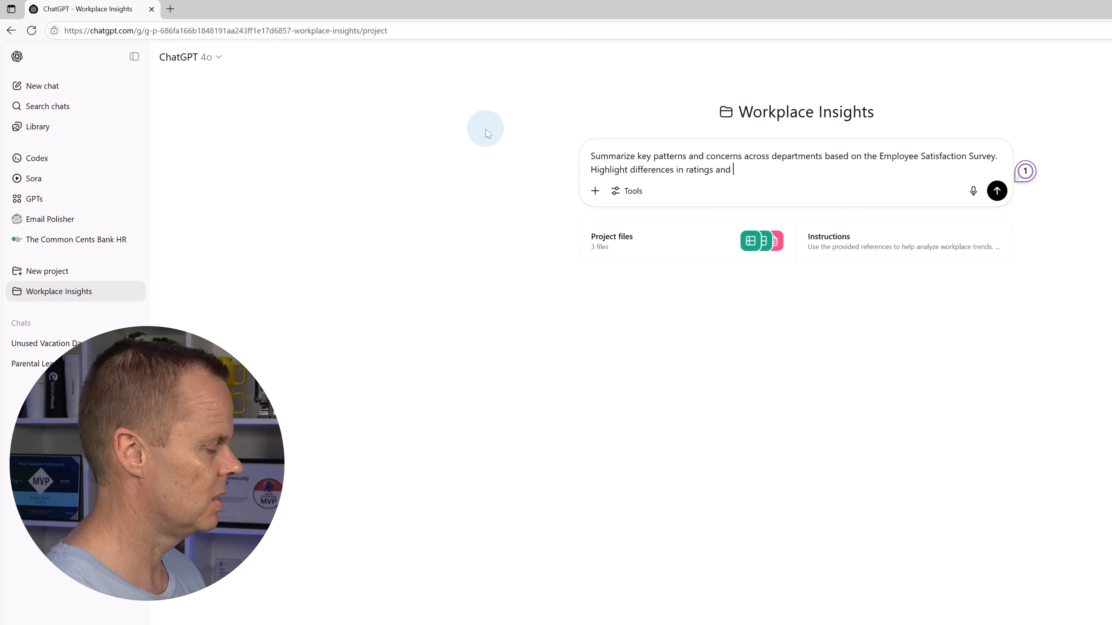
type("recurring theme")
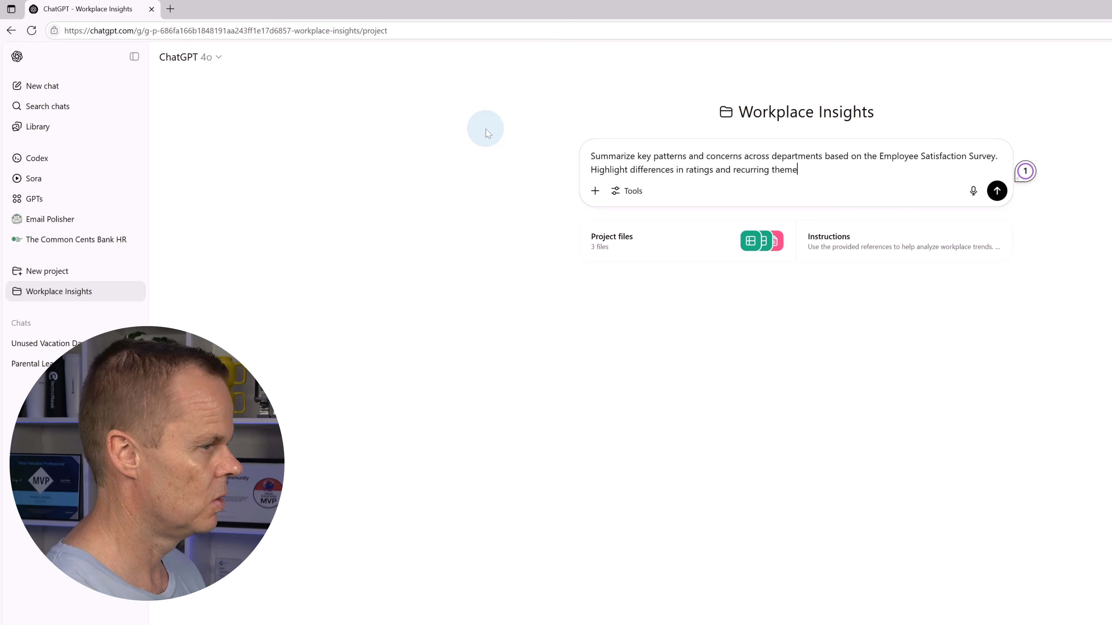
type("s in comments.")
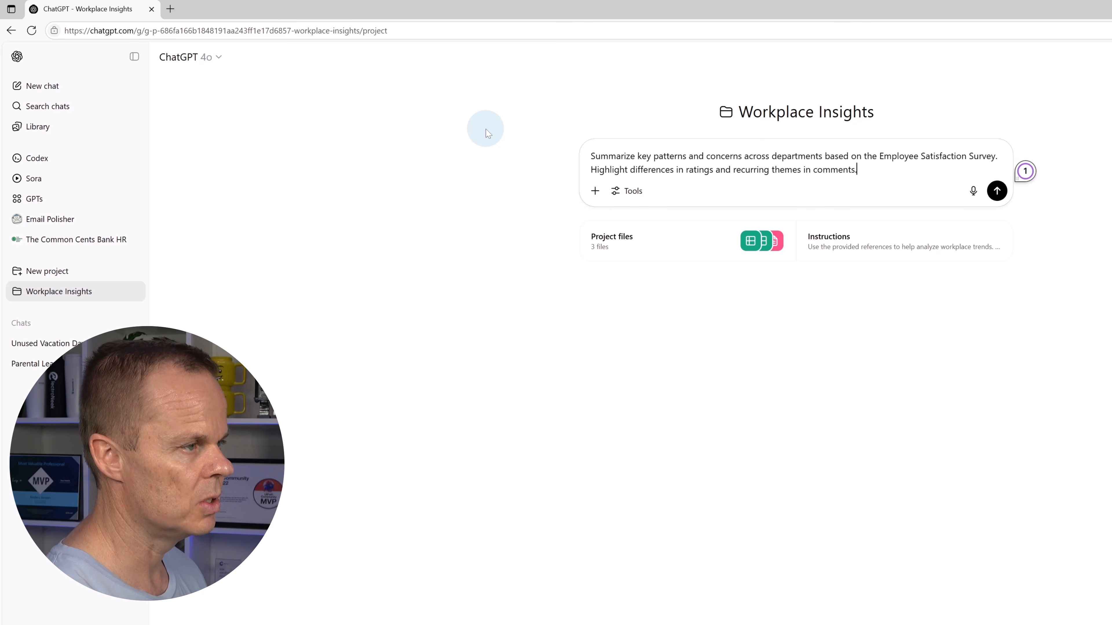
key("Return")
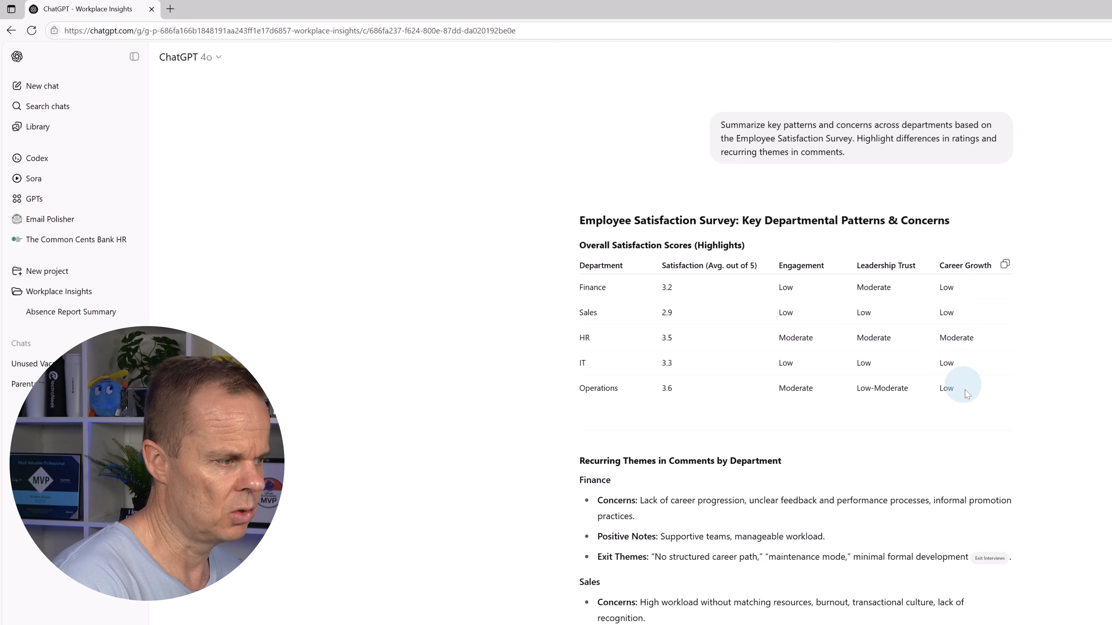
scroll(966, 394, "down", 3)
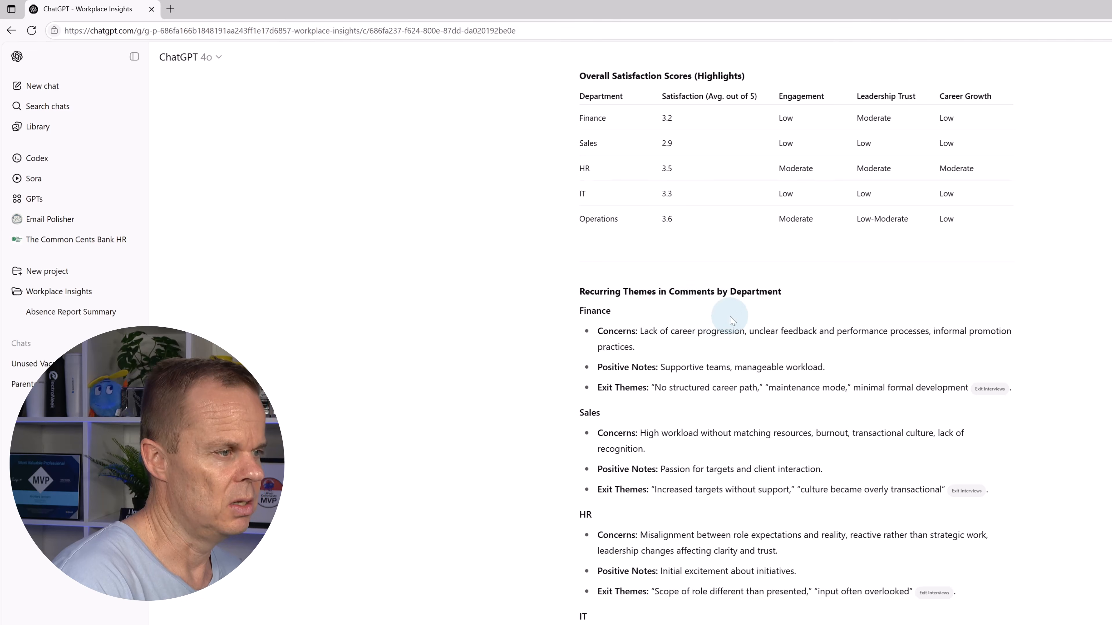
scroll(783, 372, "down", 4)
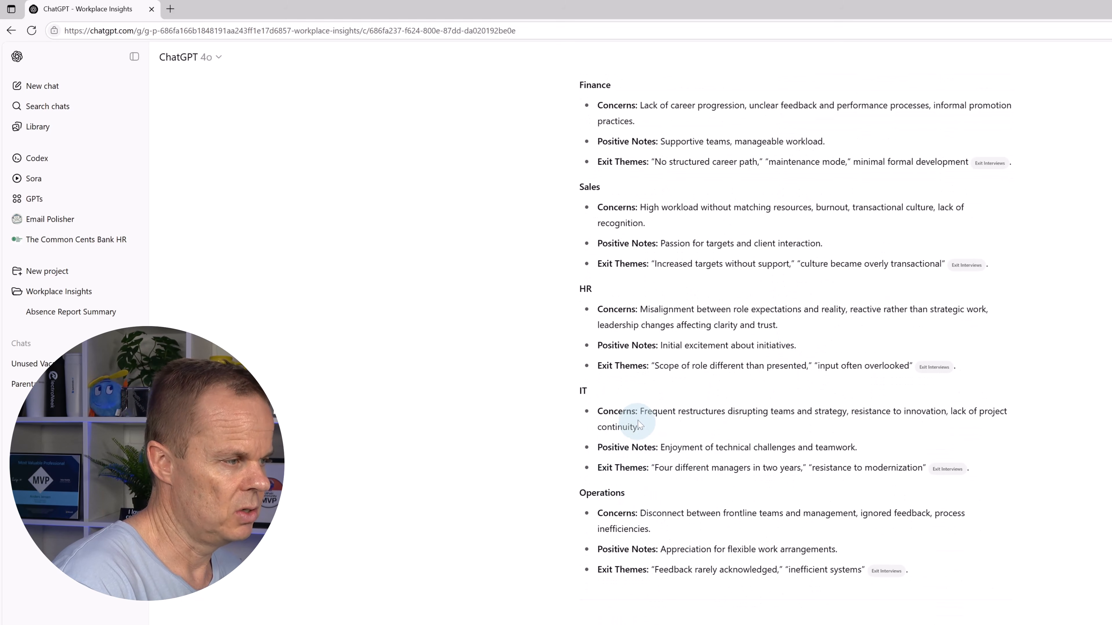
scroll(676, 552, "down", 5)
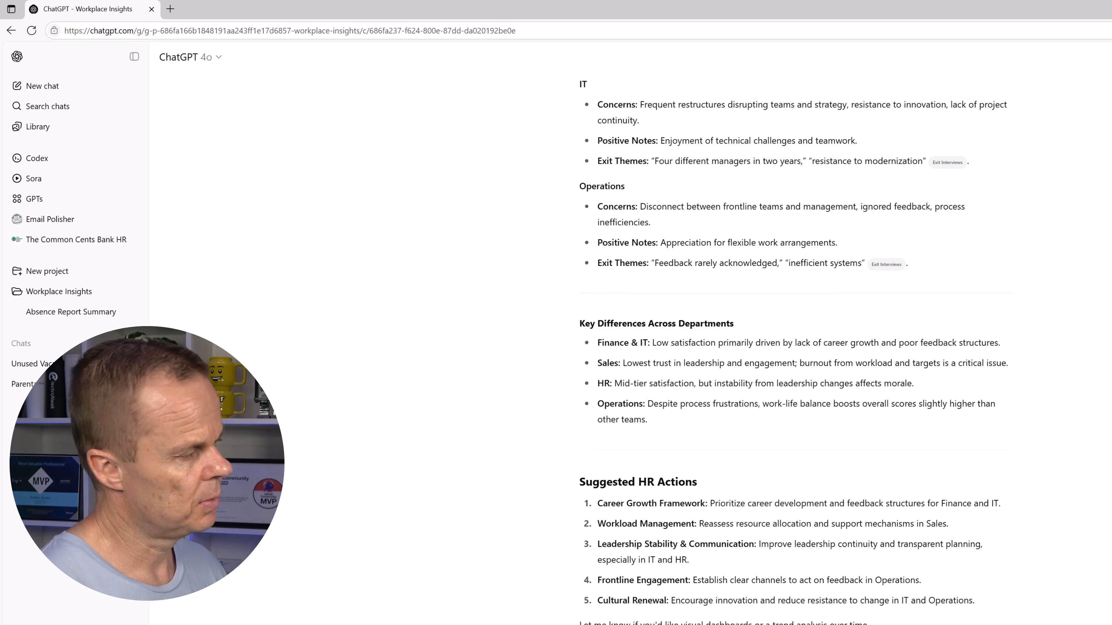
Step: Dictate and send a new project chat: "Analyze monthly absence trends by department. Identify any outliers or concerning patterns and suggest where further investigation might be needed."
left_click(76, 293)
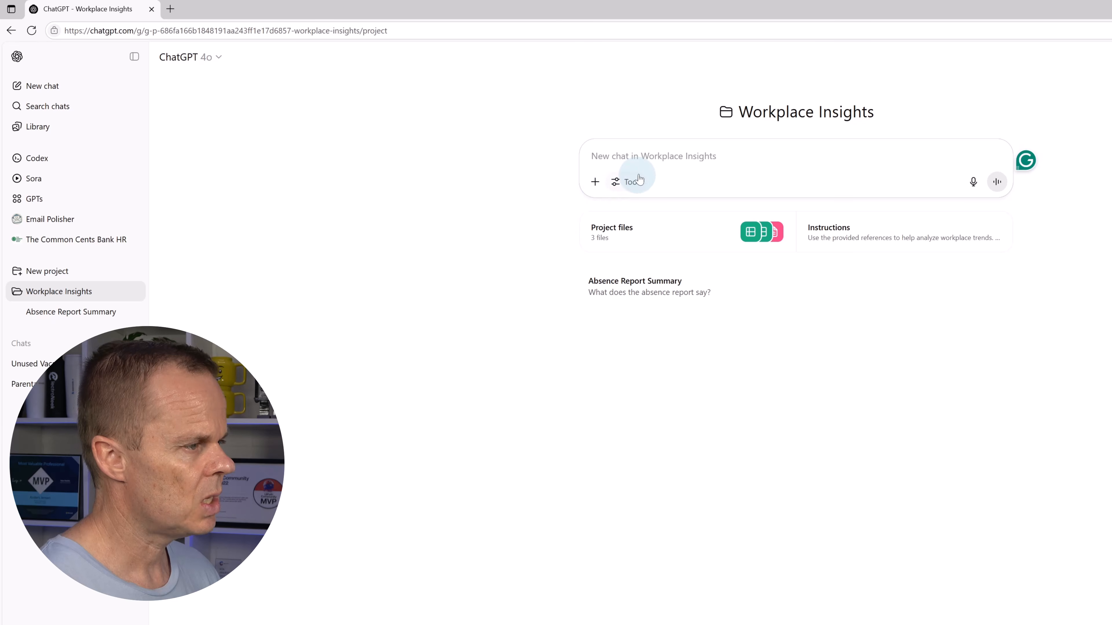
left_click(639, 154)
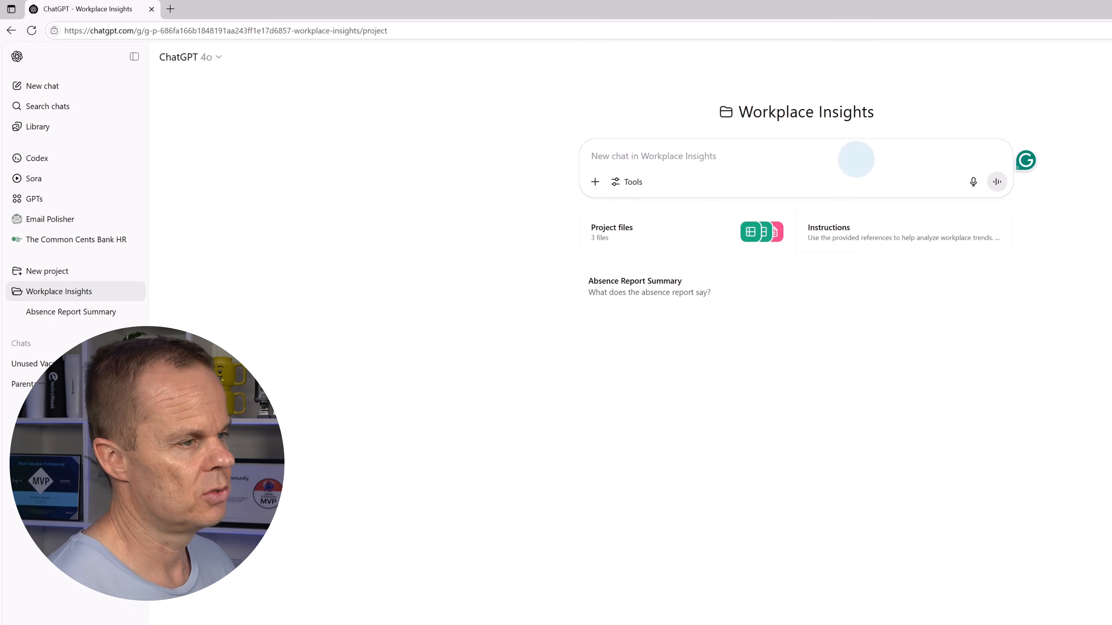
left_click(971, 188)
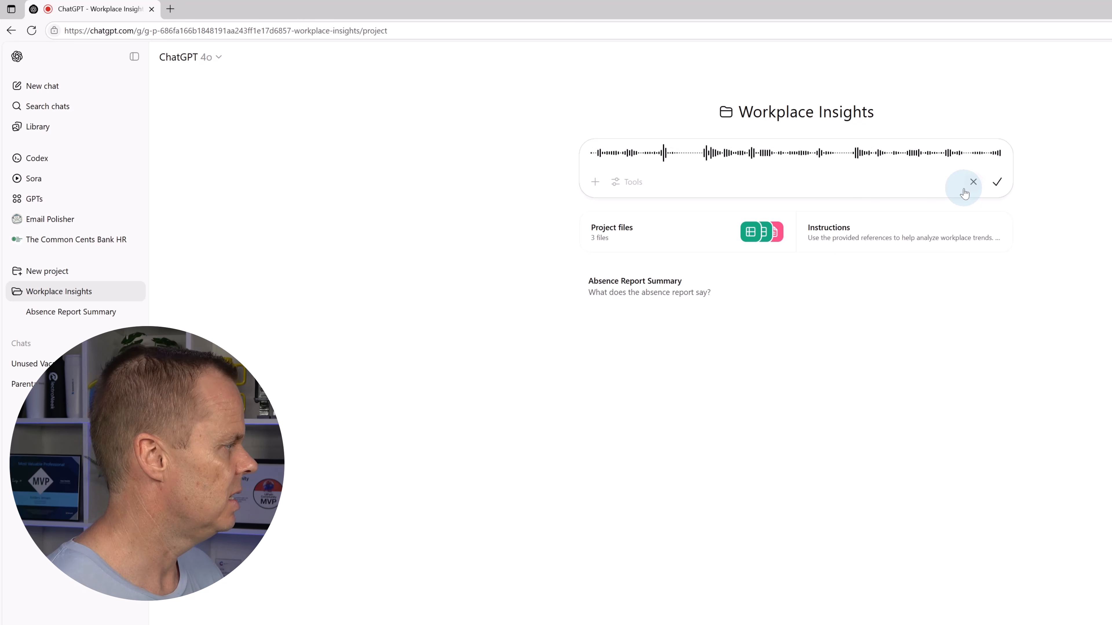
left_click(997, 183)
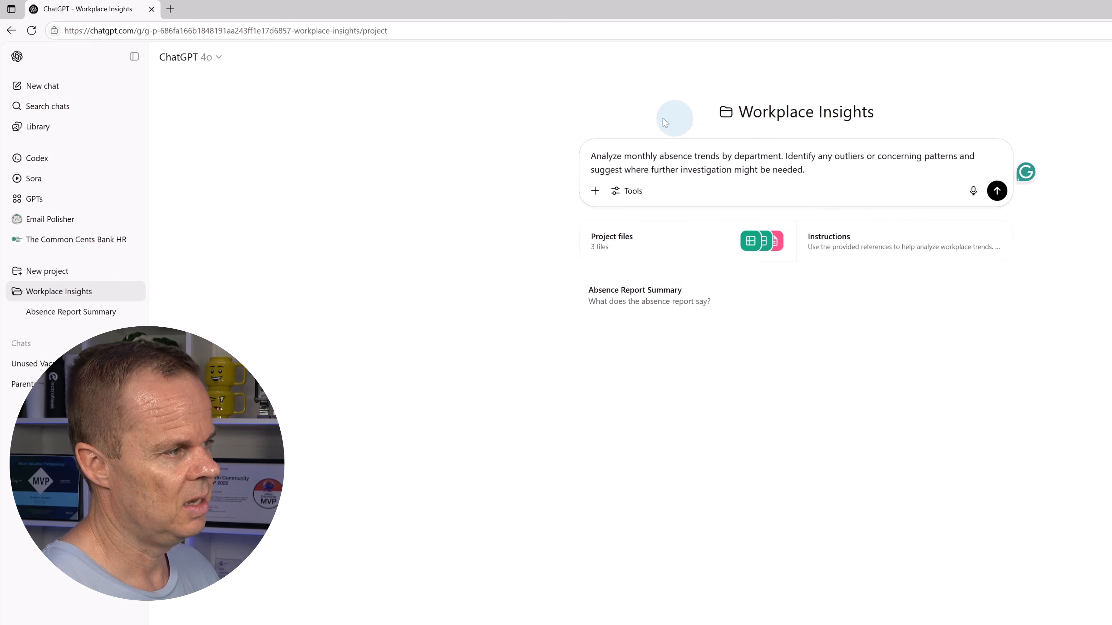
left_click(997, 191)
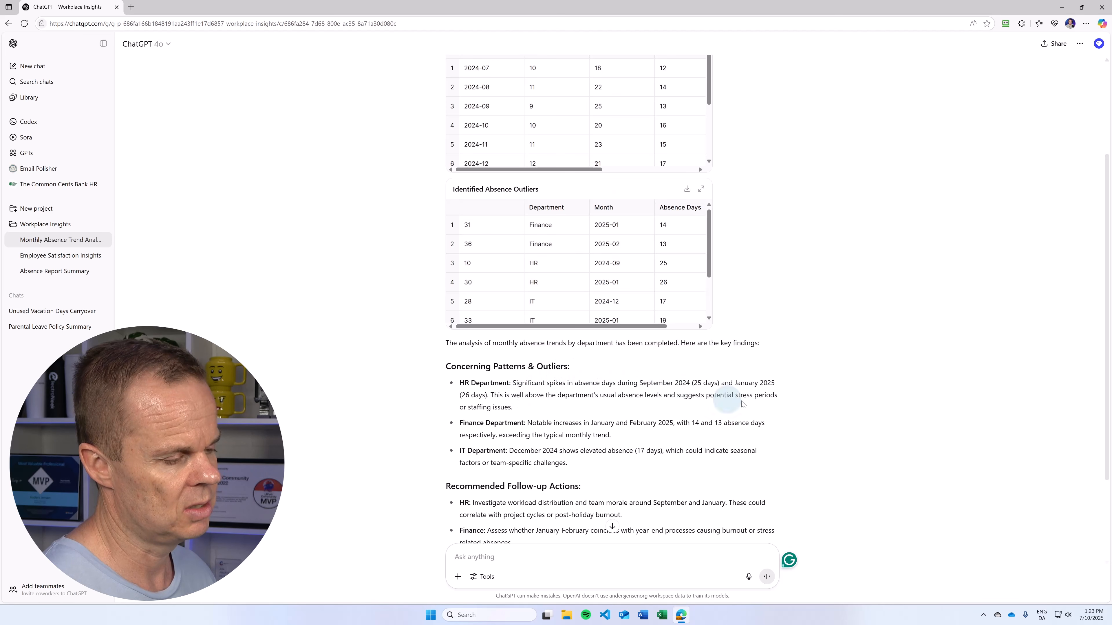
scroll(811, 414, "down", 3)
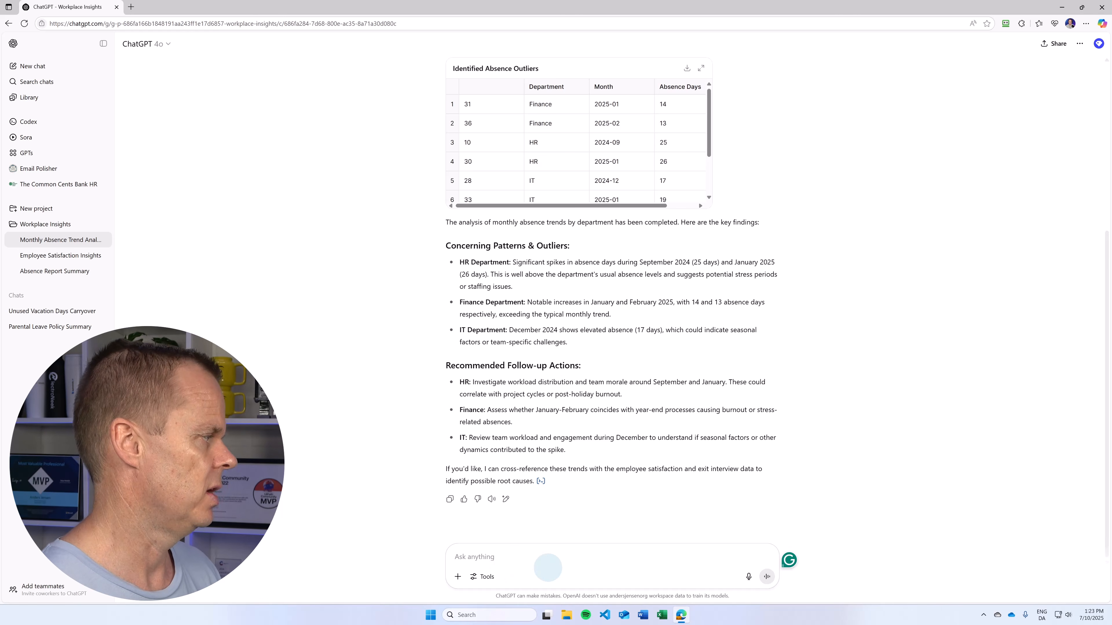
Step: Return to the Workplace Insights overview and open Email.txt from the HR Data folder in Lesson Files > Custom GPTs and Projects
left_click(54, 225)
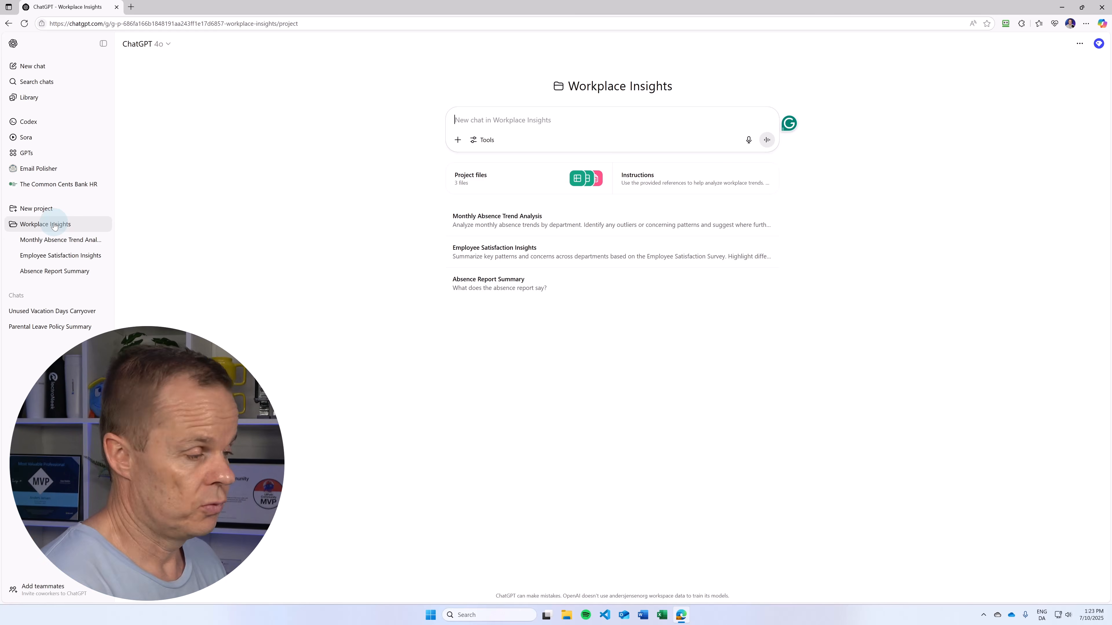
left_click(1061, 7)
double_click(52, 114)
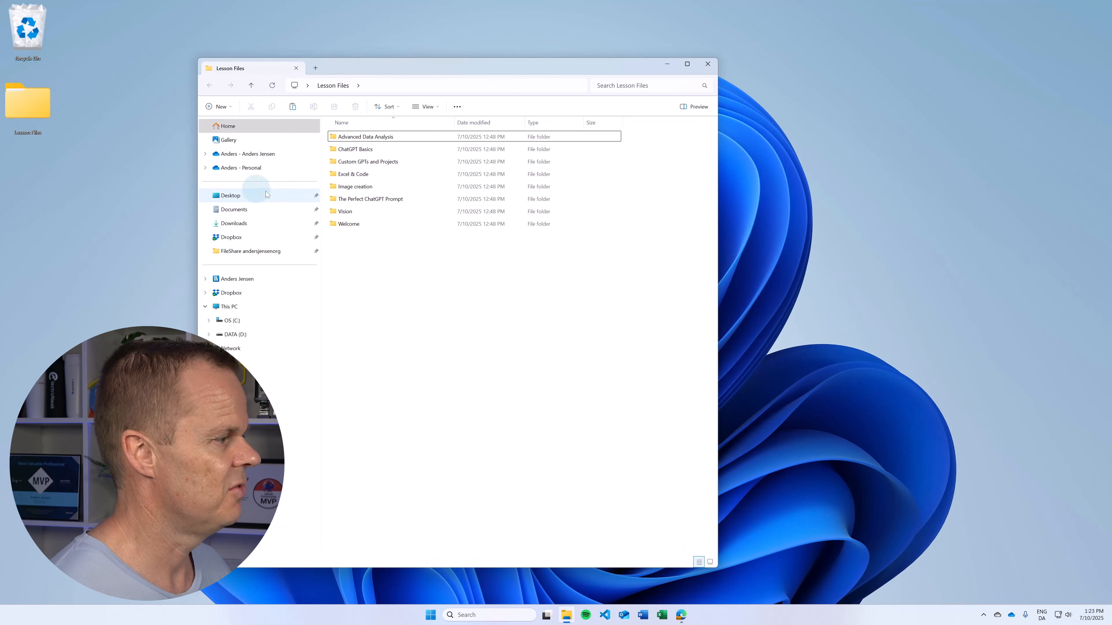
double_click(394, 163)
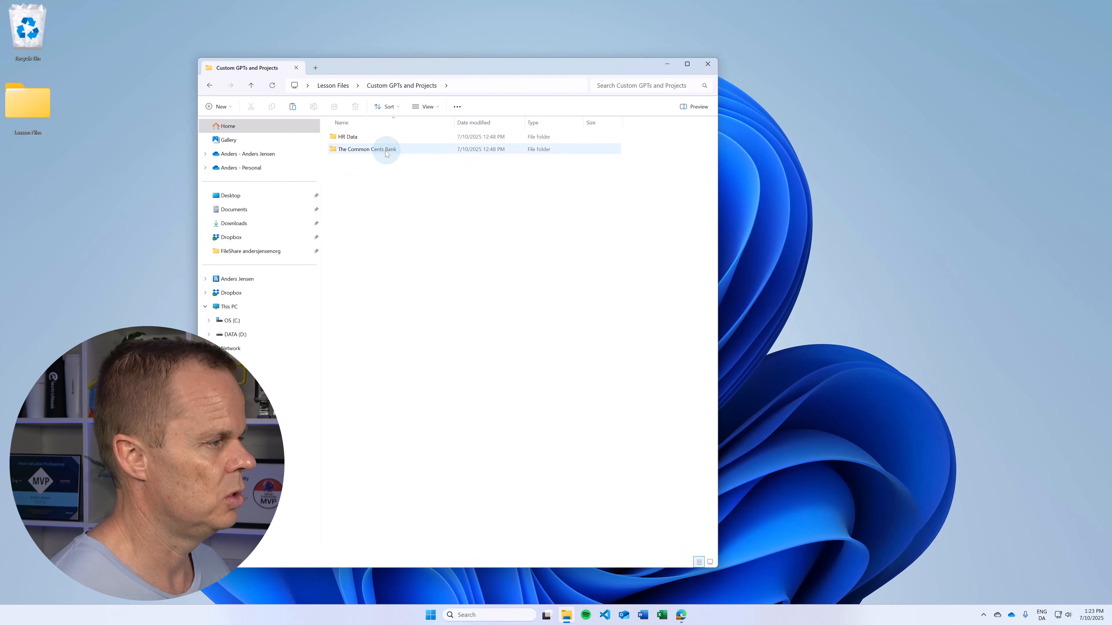
left_click(371, 138)
double_click(370, 140)
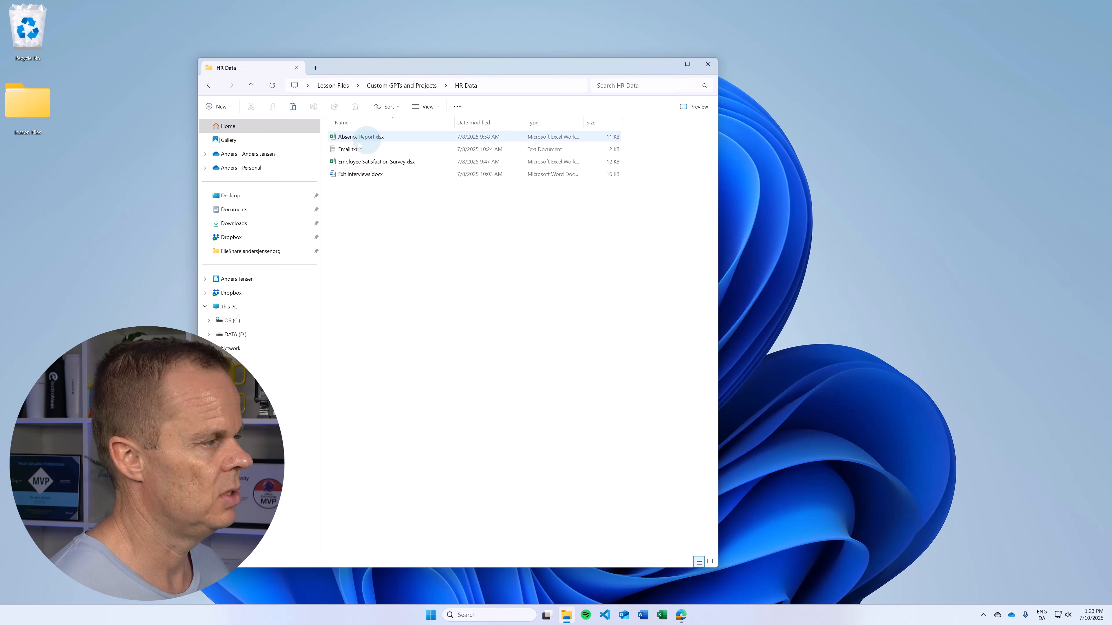
double_click(370, 149)
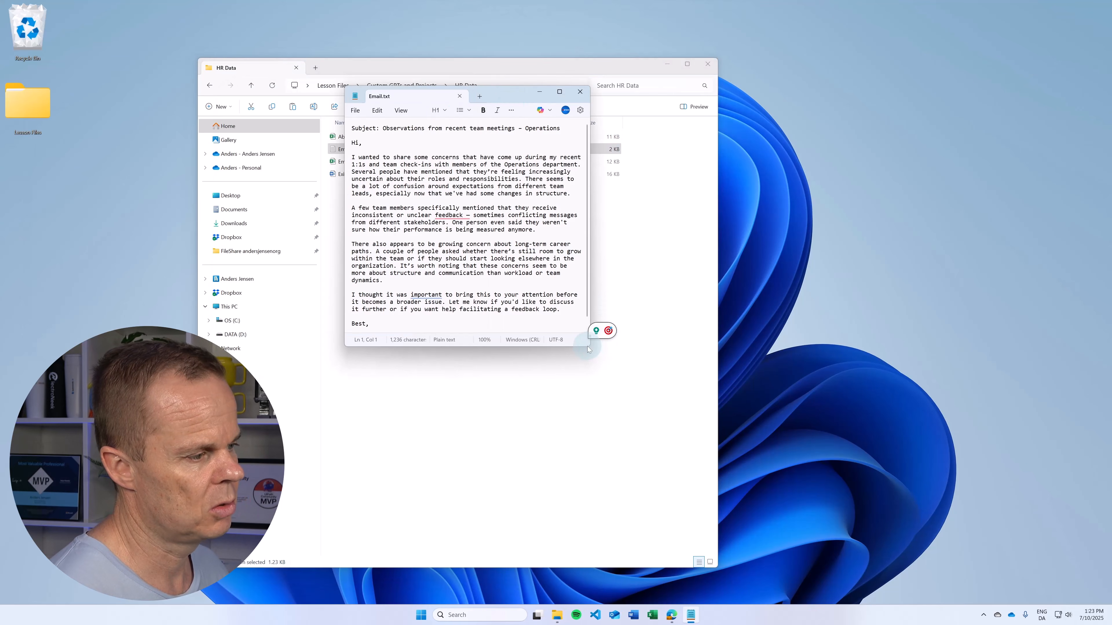
Step: Enlarge the Email.txt window, copy the complete email from subject line to signature, and close the file
left_click_drag(589, 346, 666, 379)
left_click_drag(372, 309, 319, 126)
key("ctrl+c")
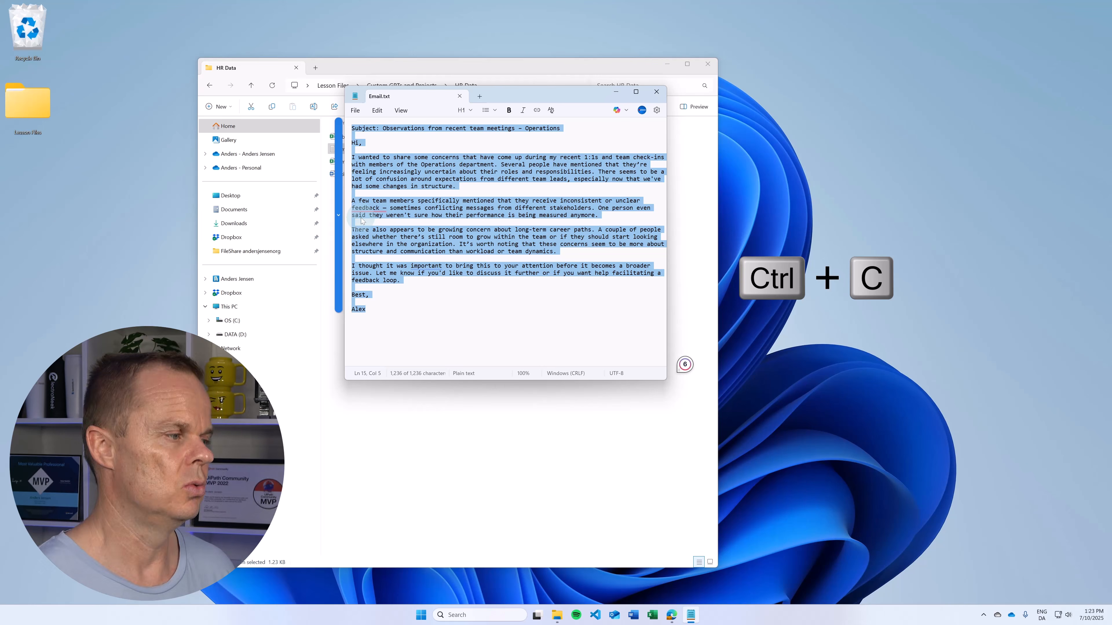
left_click(656, 91)
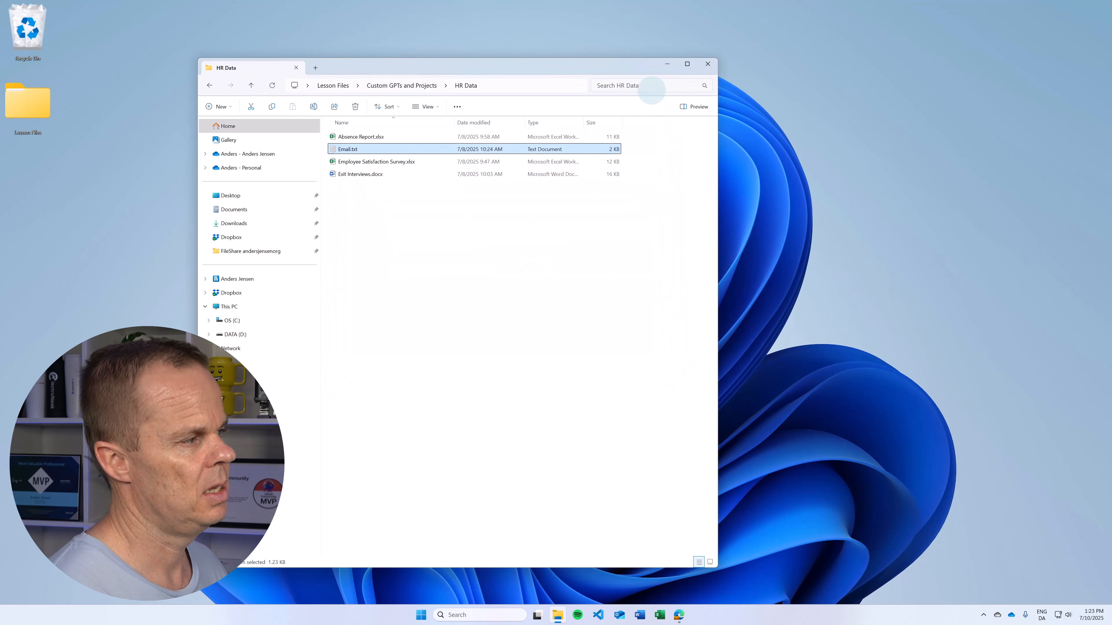
Step: Switch back to ChatGPT and send a new project chat reading "Help me answer this email", followed by the copied email
left_click(679, 615)
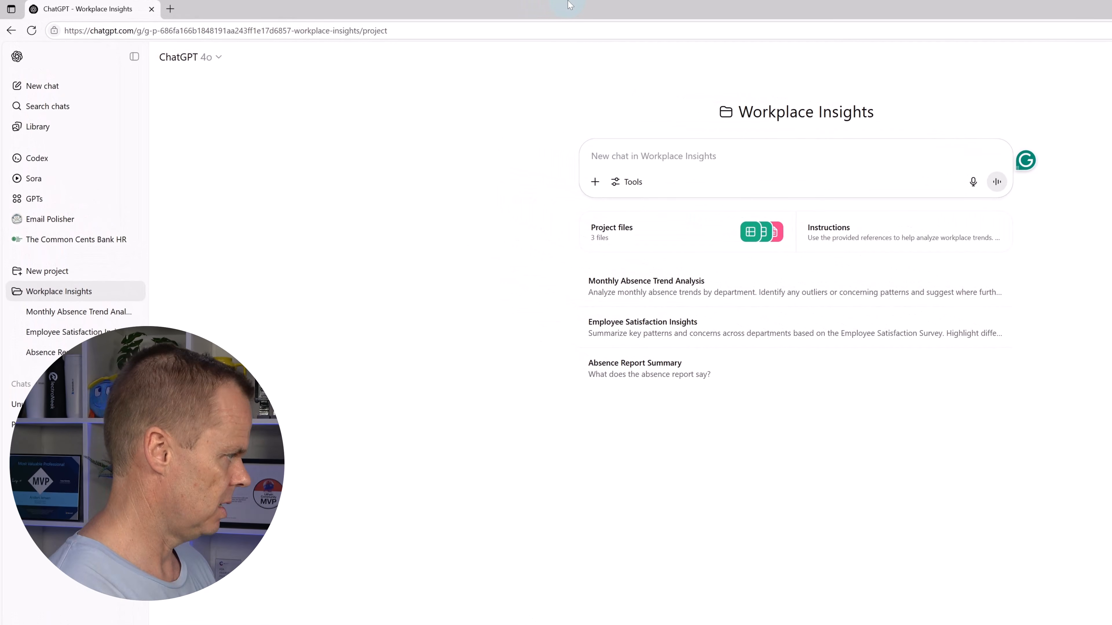
type("Help me ans")
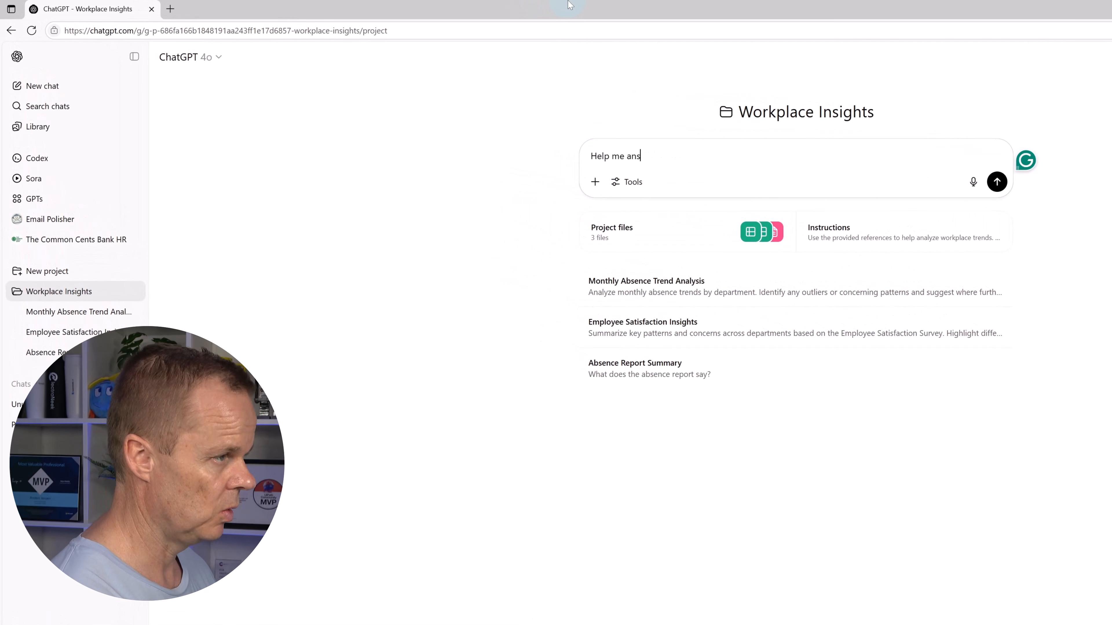
type("wer this email")
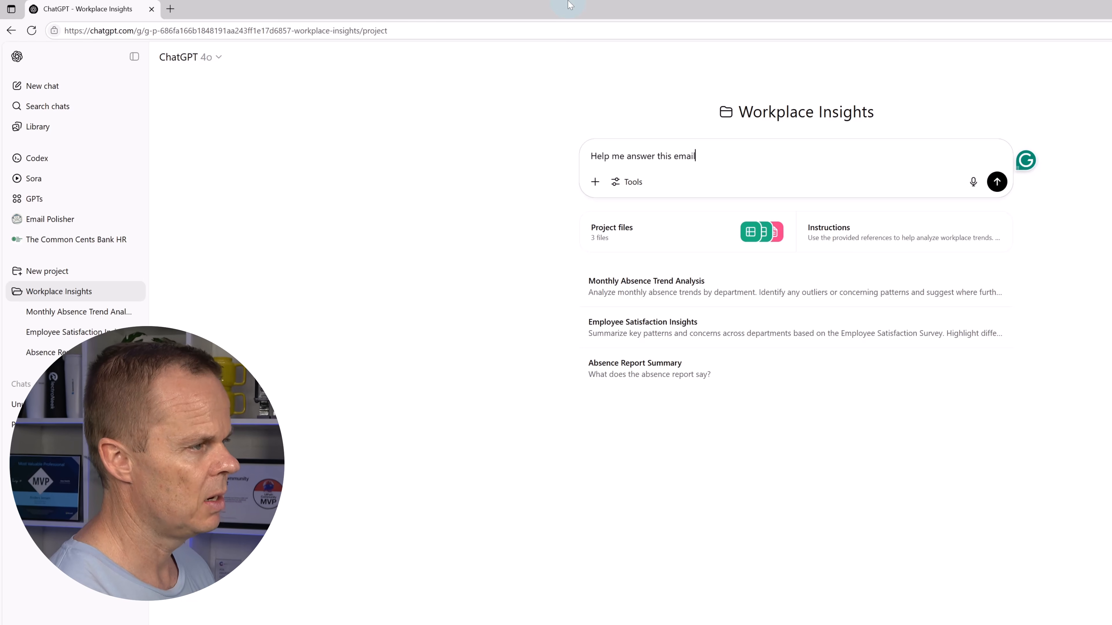
key("shift+Return")
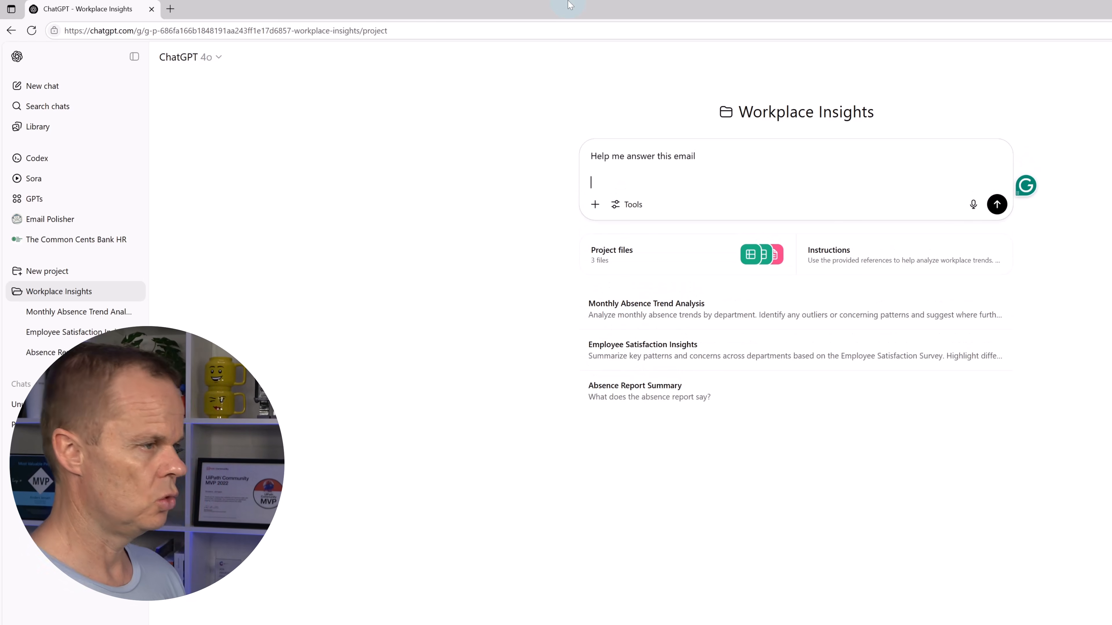
key("ctrl+v")
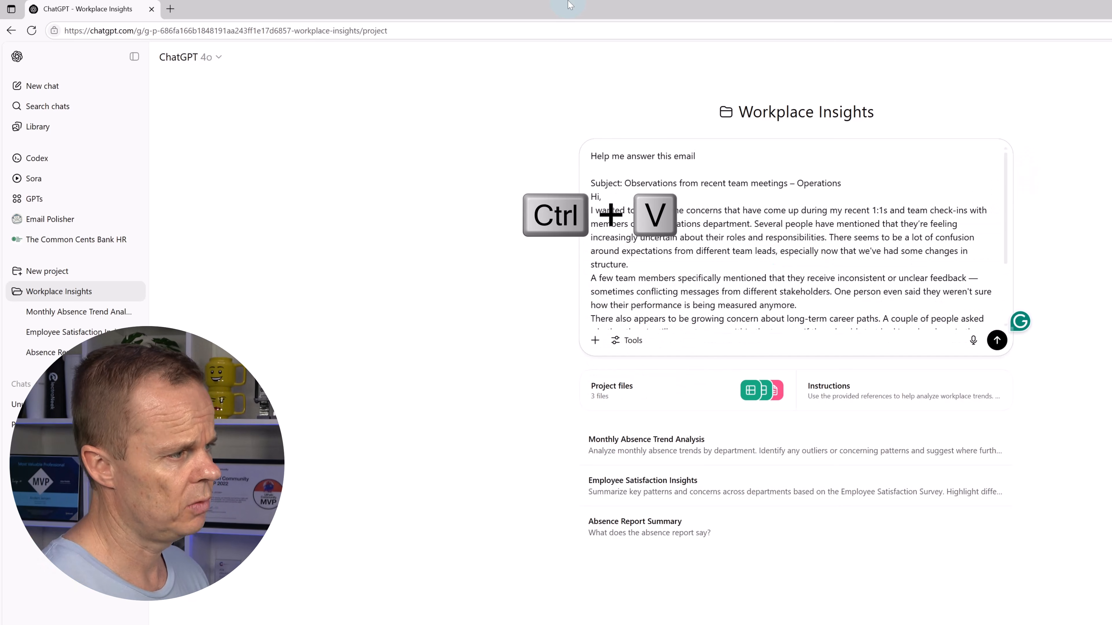
key("Return")
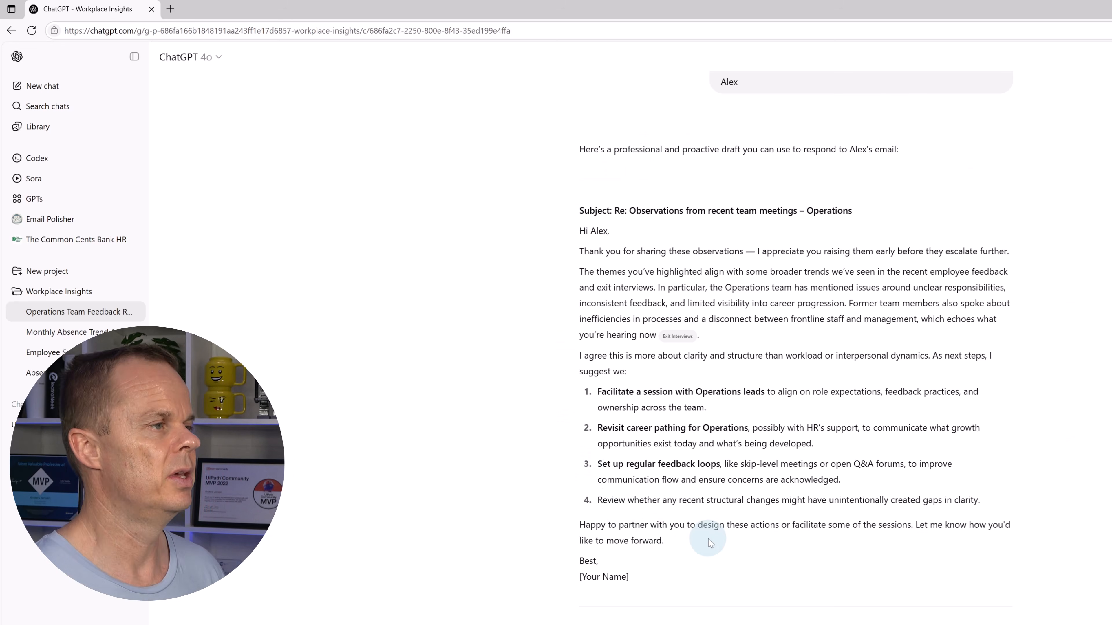
Step: Hold a voice conversation in the project, asking "What do the files for the project show? Can you give me some insights?", and end it
left_click(47, 301)
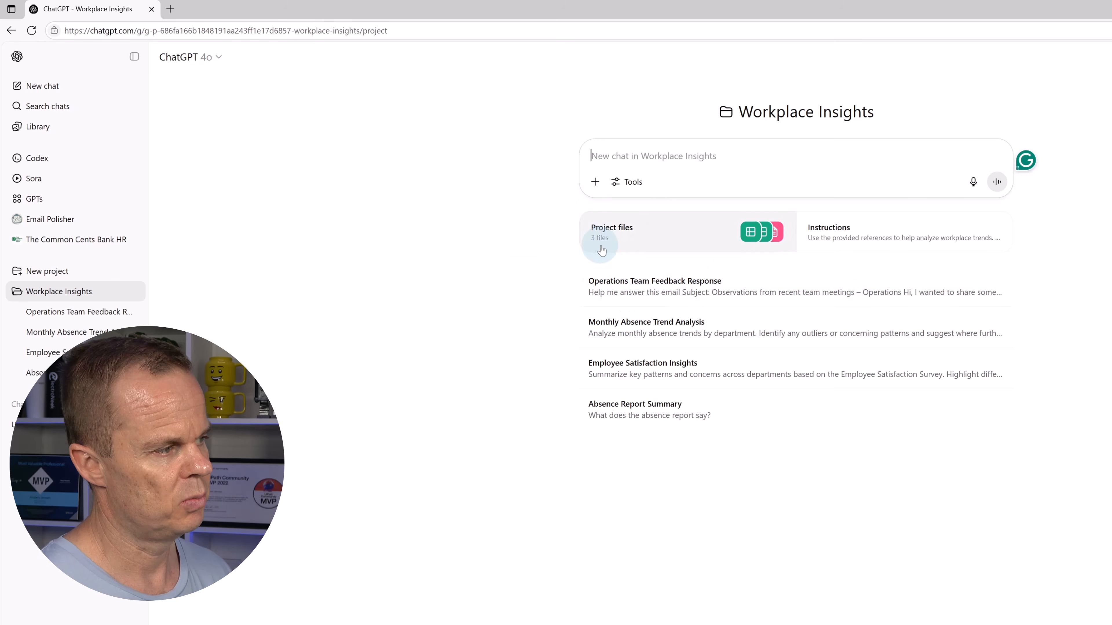
left_click(997, 184)
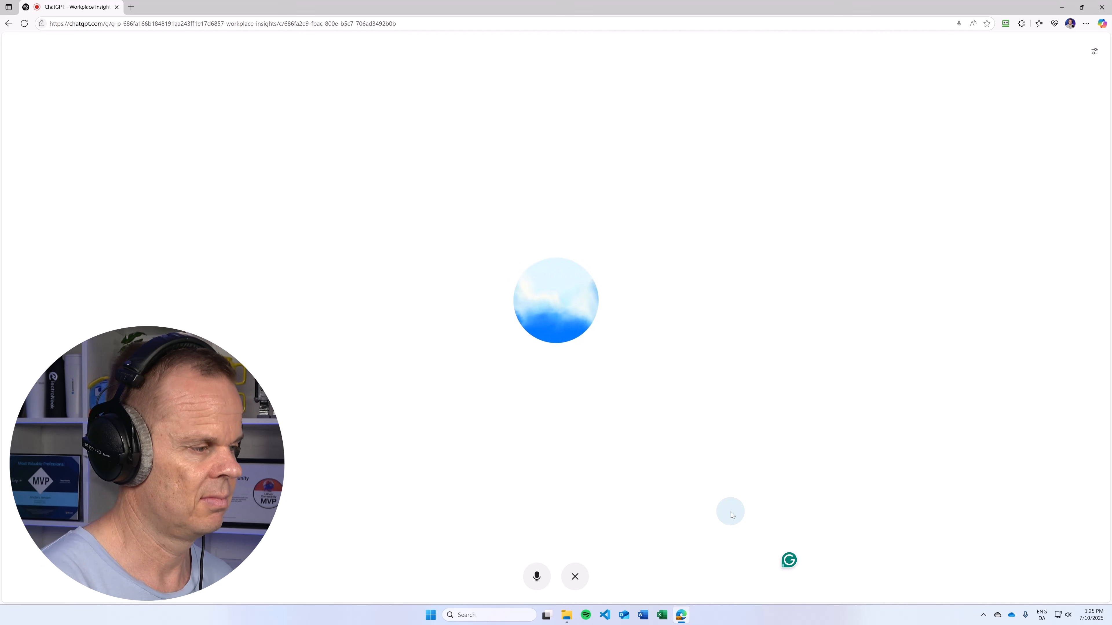
left_click(582, 581)
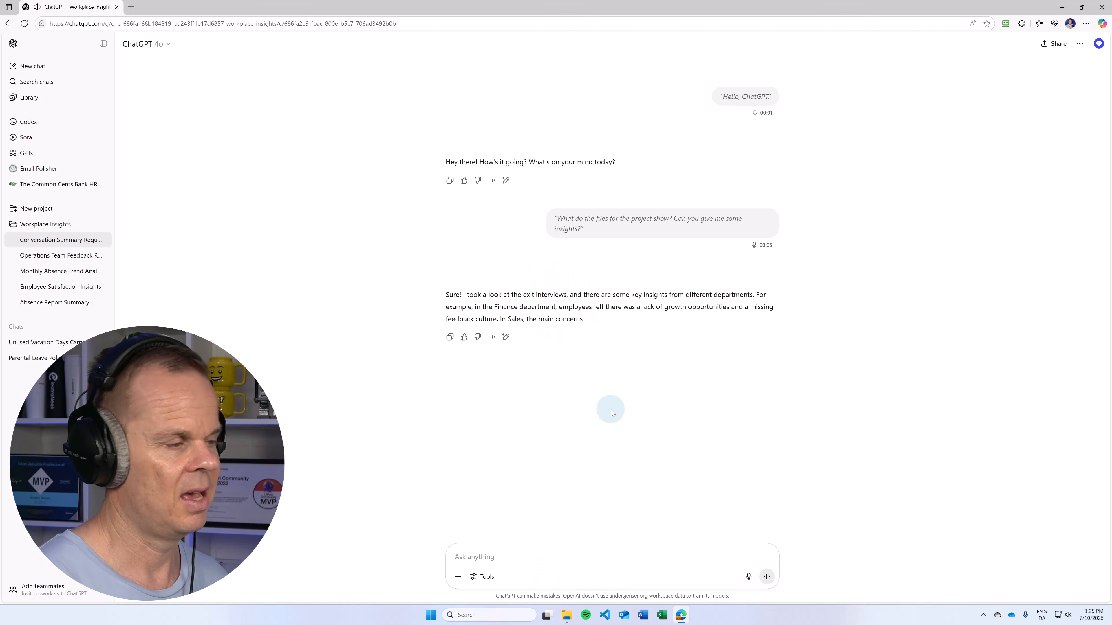